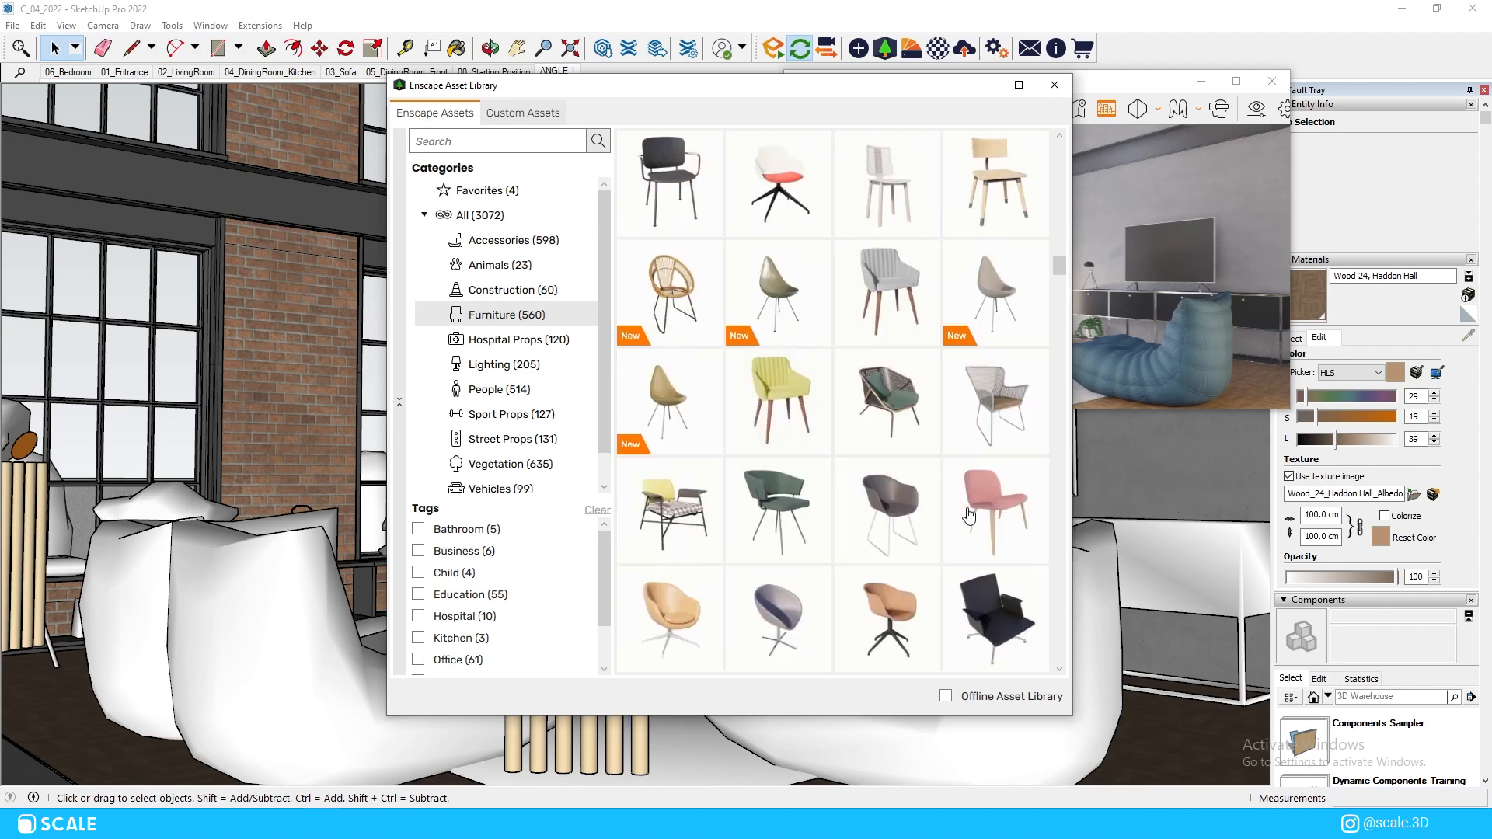
Place a rounded pouf from the furniture assets on the floor near the coffee table
scroll(964, 513, "down", 8)
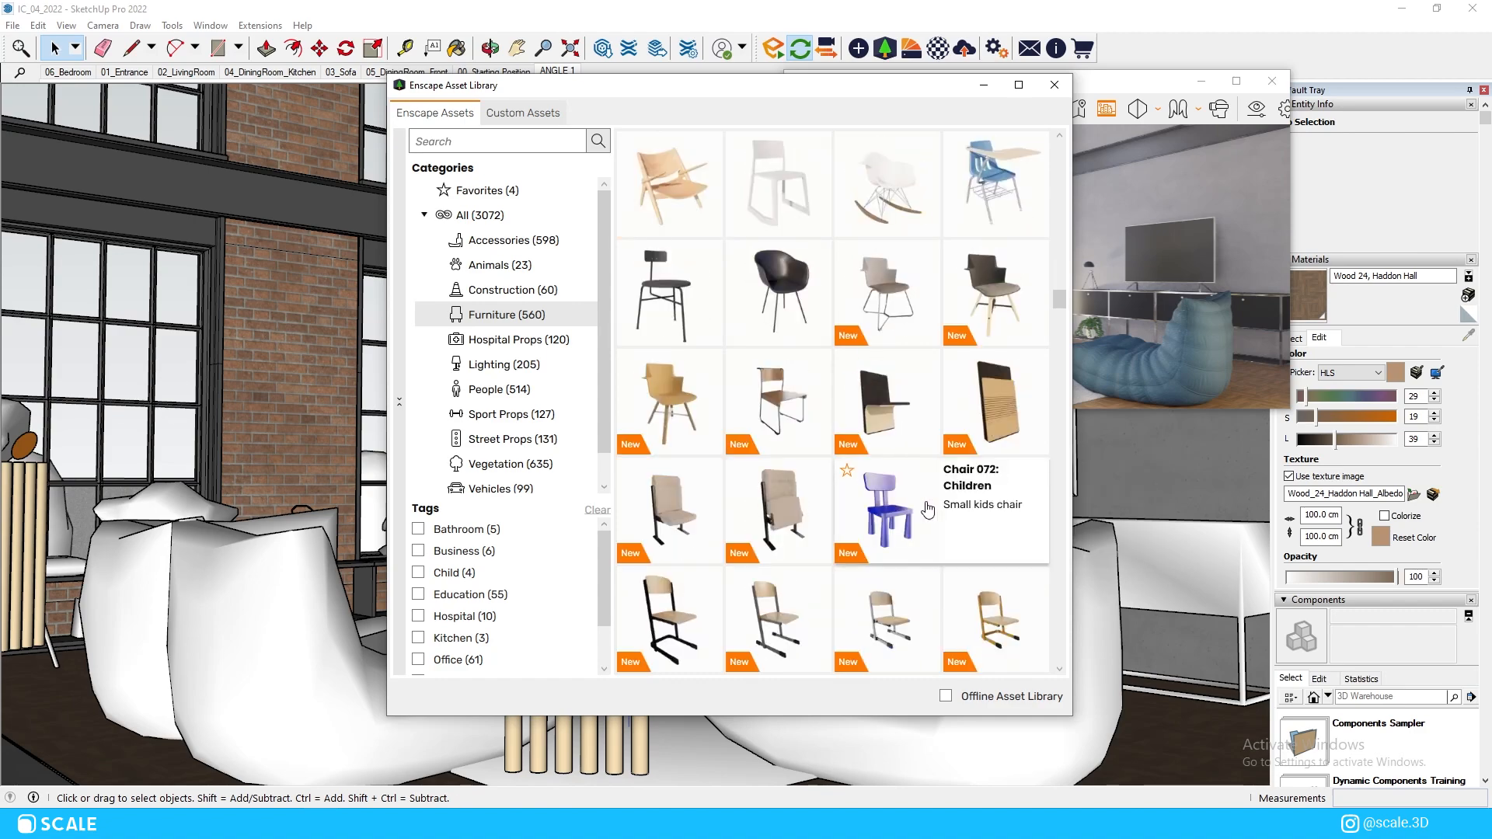
scroll(928, 509, "down", 1)
scroll(889, 286, "down", 5)
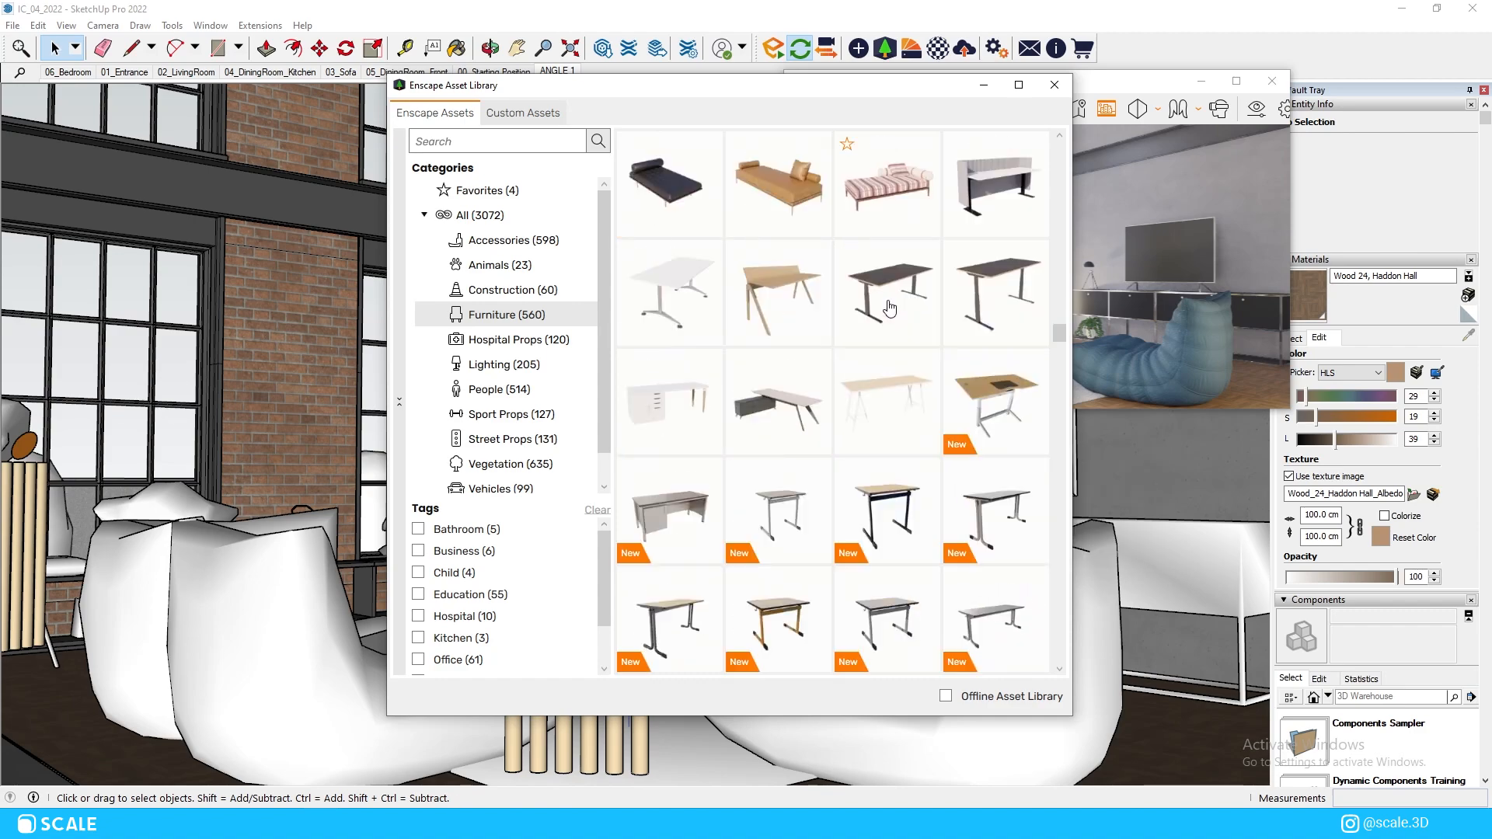
scroll(869, 397, "down", 5)
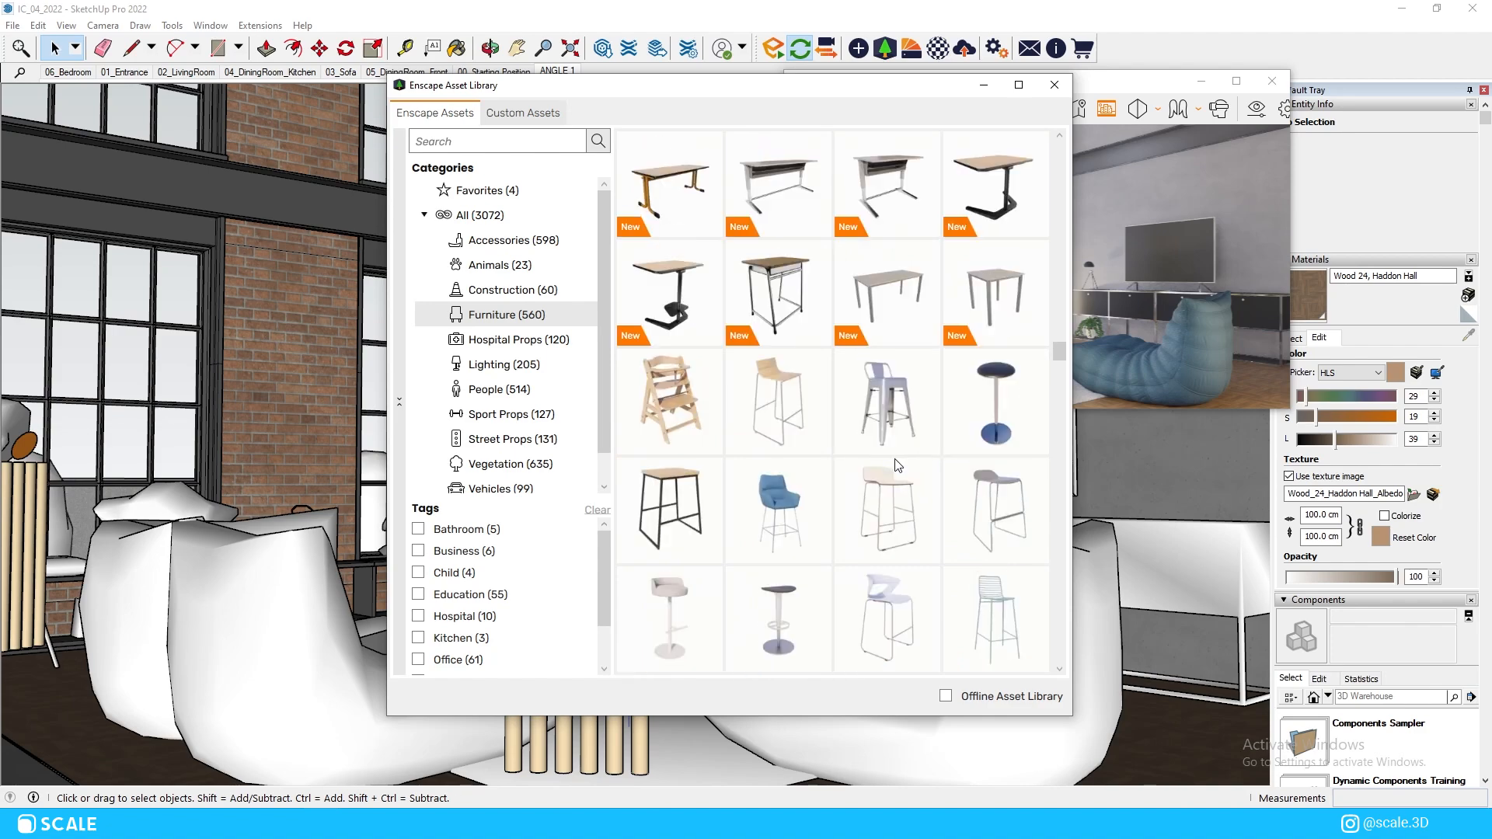
scroll(855, 472, "down", 10)
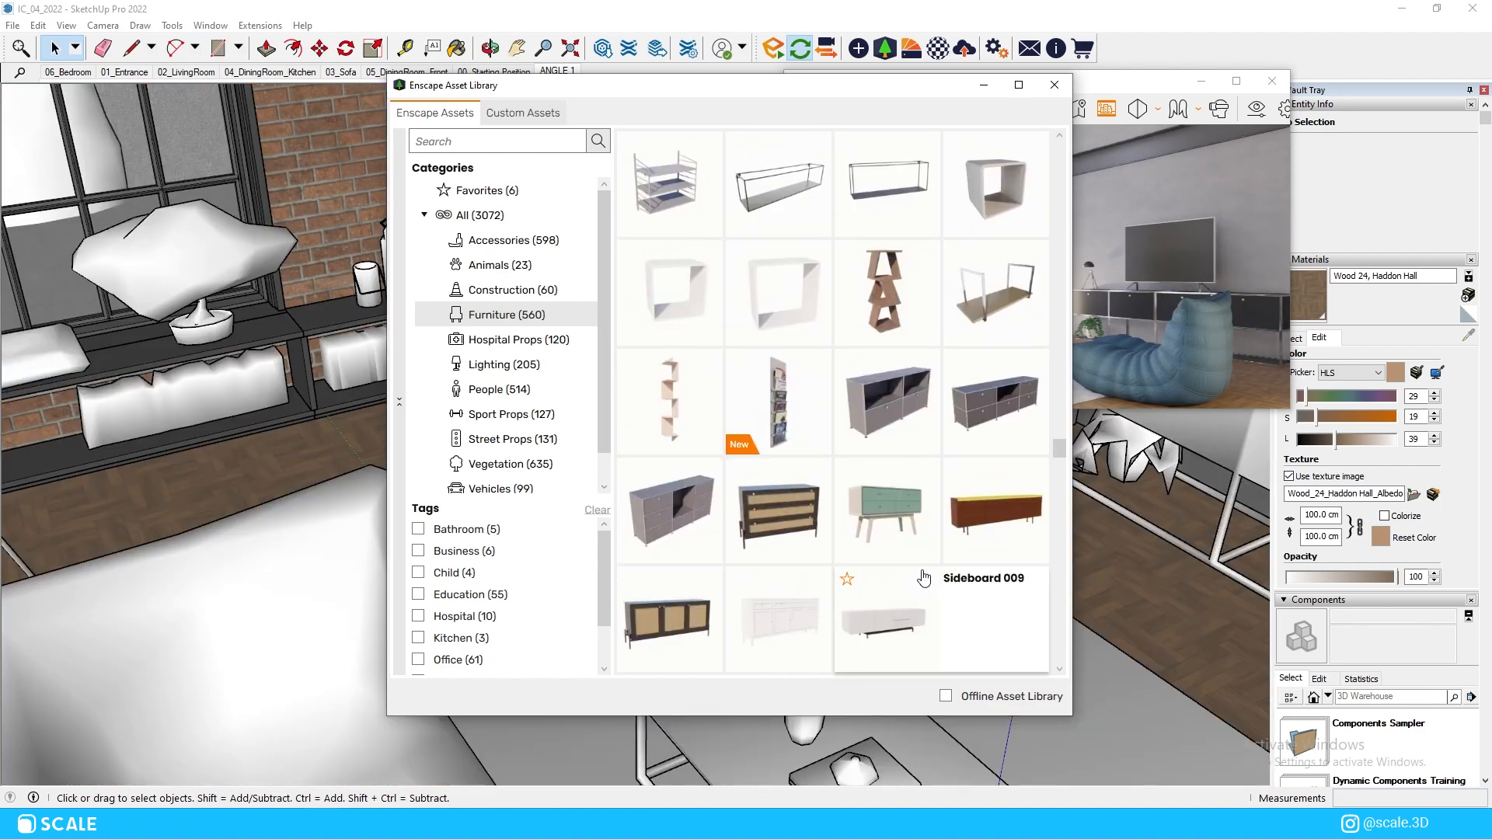
scroll(921, 575, "up", 10)
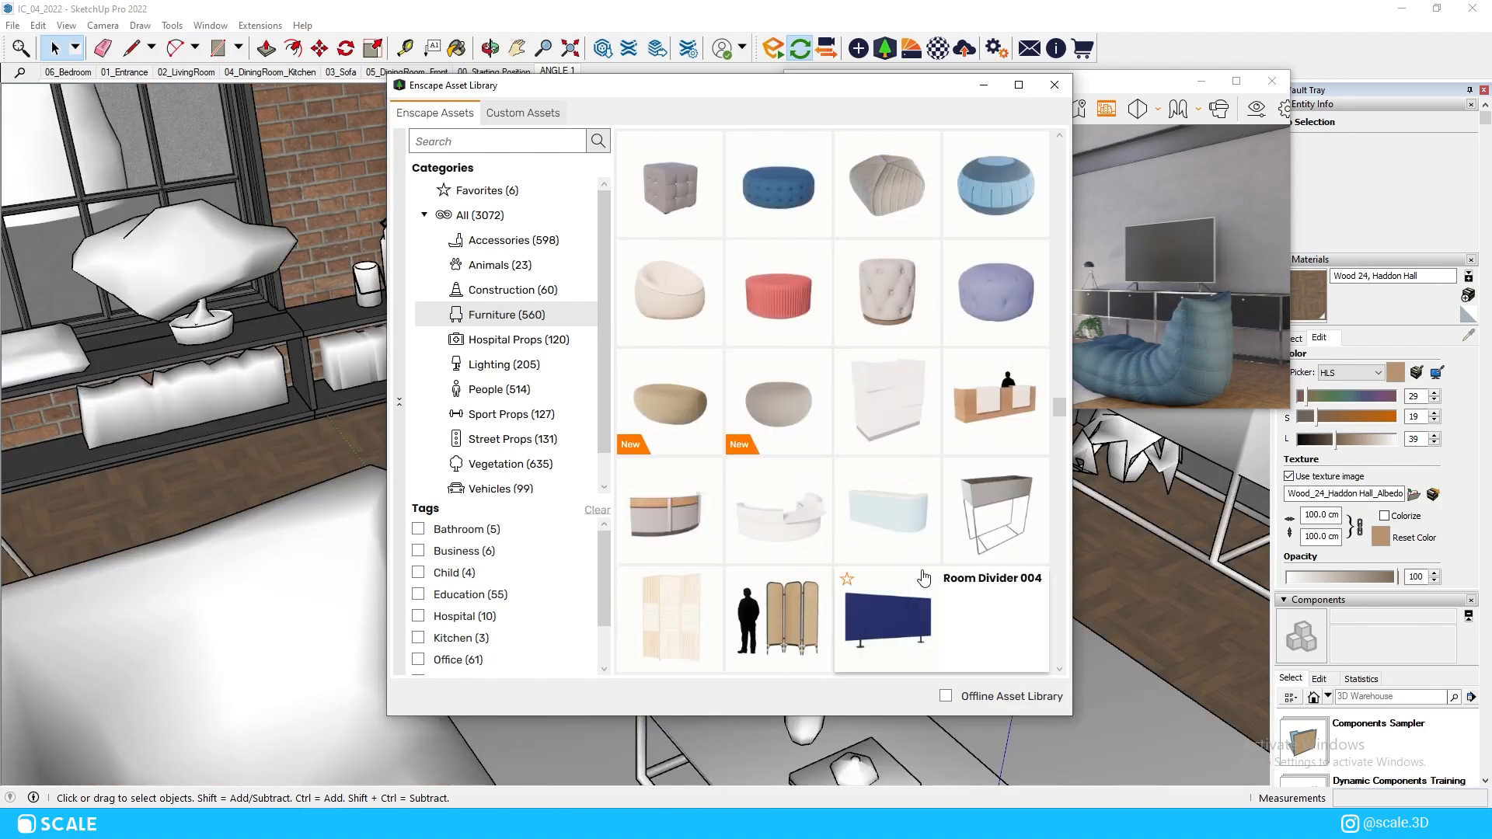
left_click(704, 522)
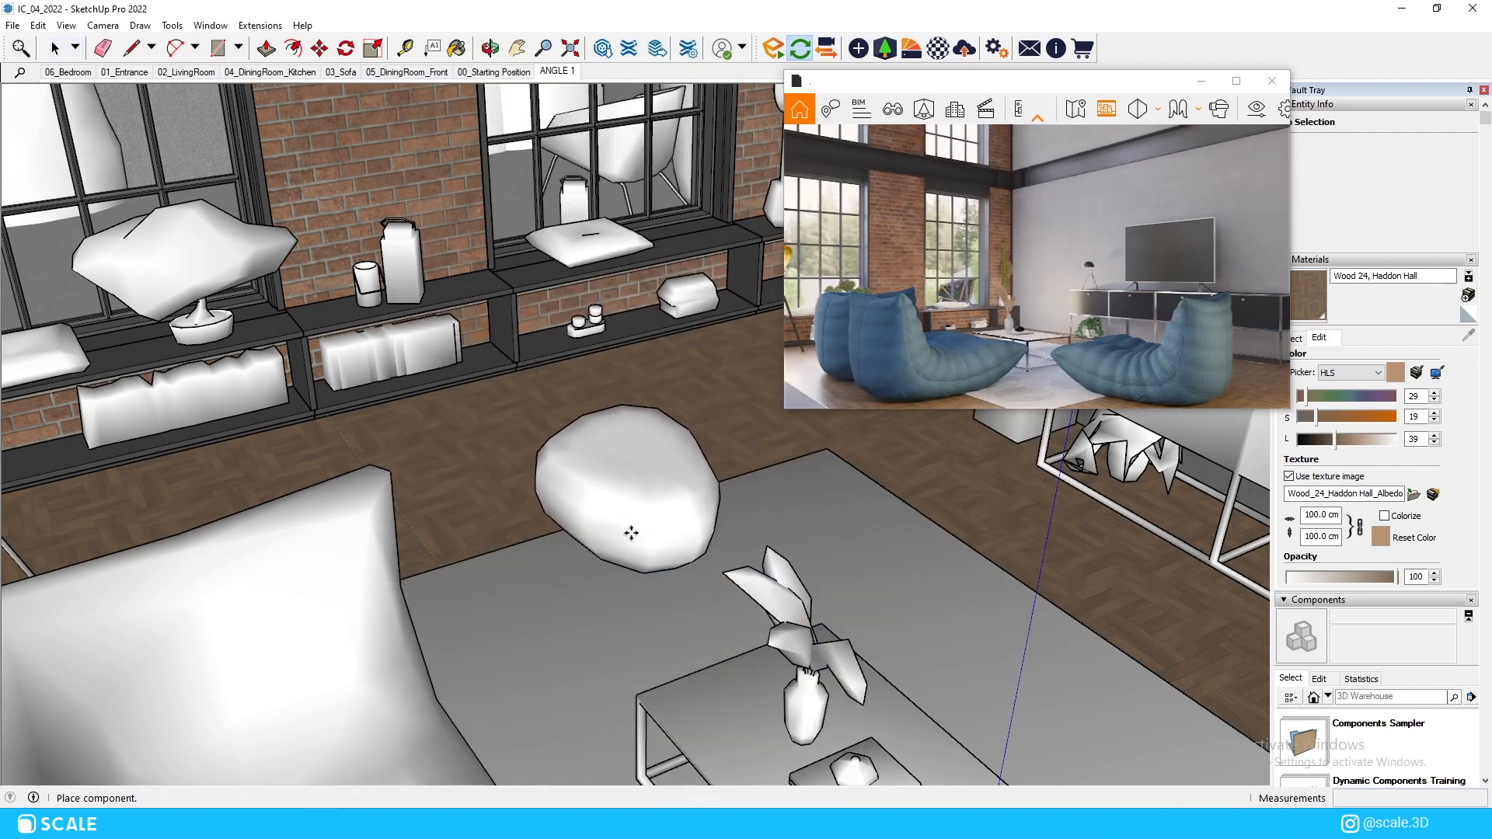
left_click(630, 541)
middle_click_drag(631, 622, 475, 535)
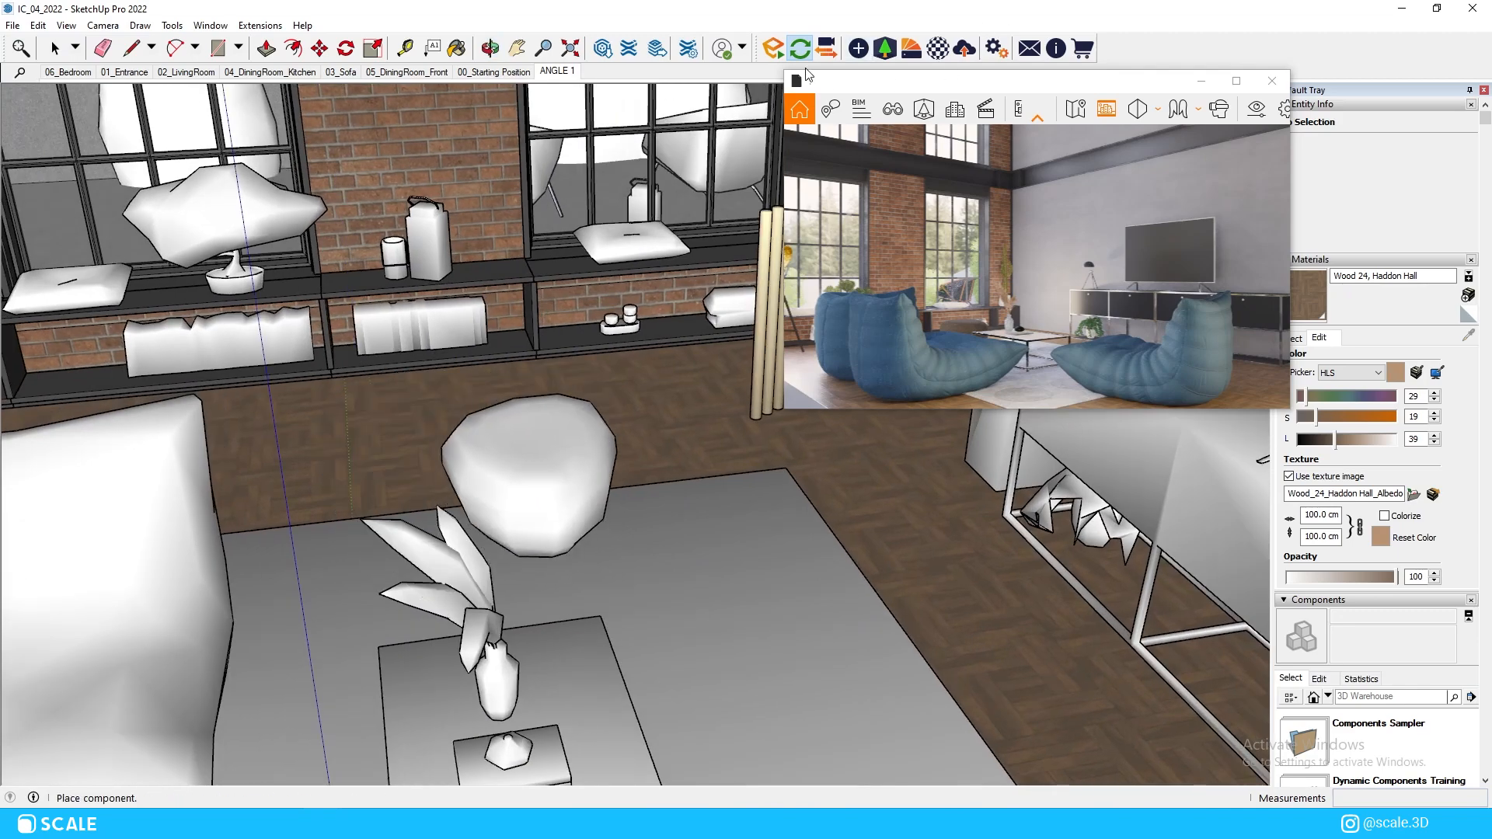
Browse the New category of the Enscape asset library, from accessories and instruments to pillows
left_click(885, 47)
scroll(510, 479, "down", 2)
left_click(509, 479)
left_click_drag(572, 94, 275, 95)
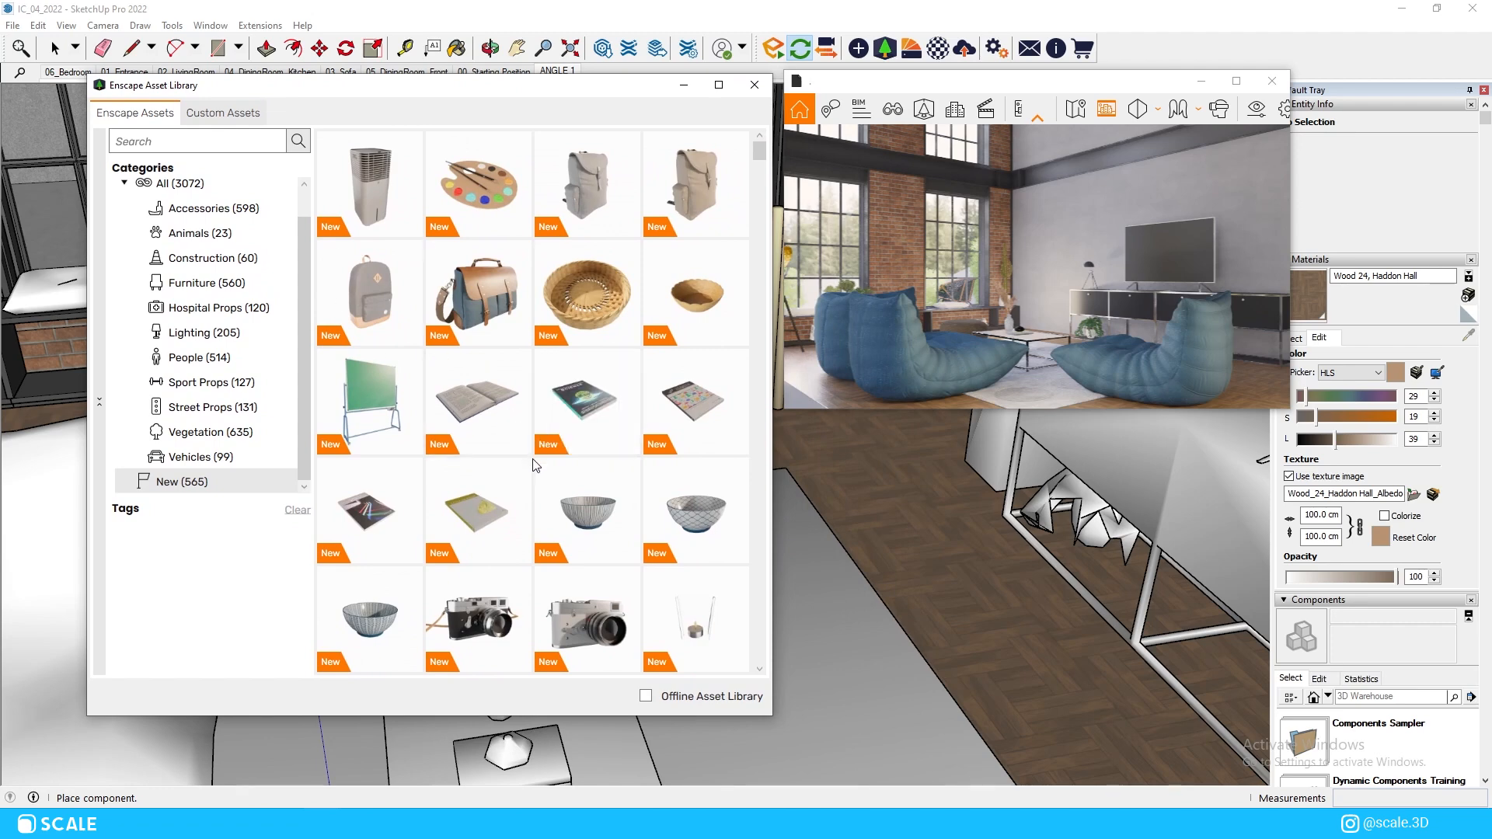
scroll(684, 544, "down", 10)
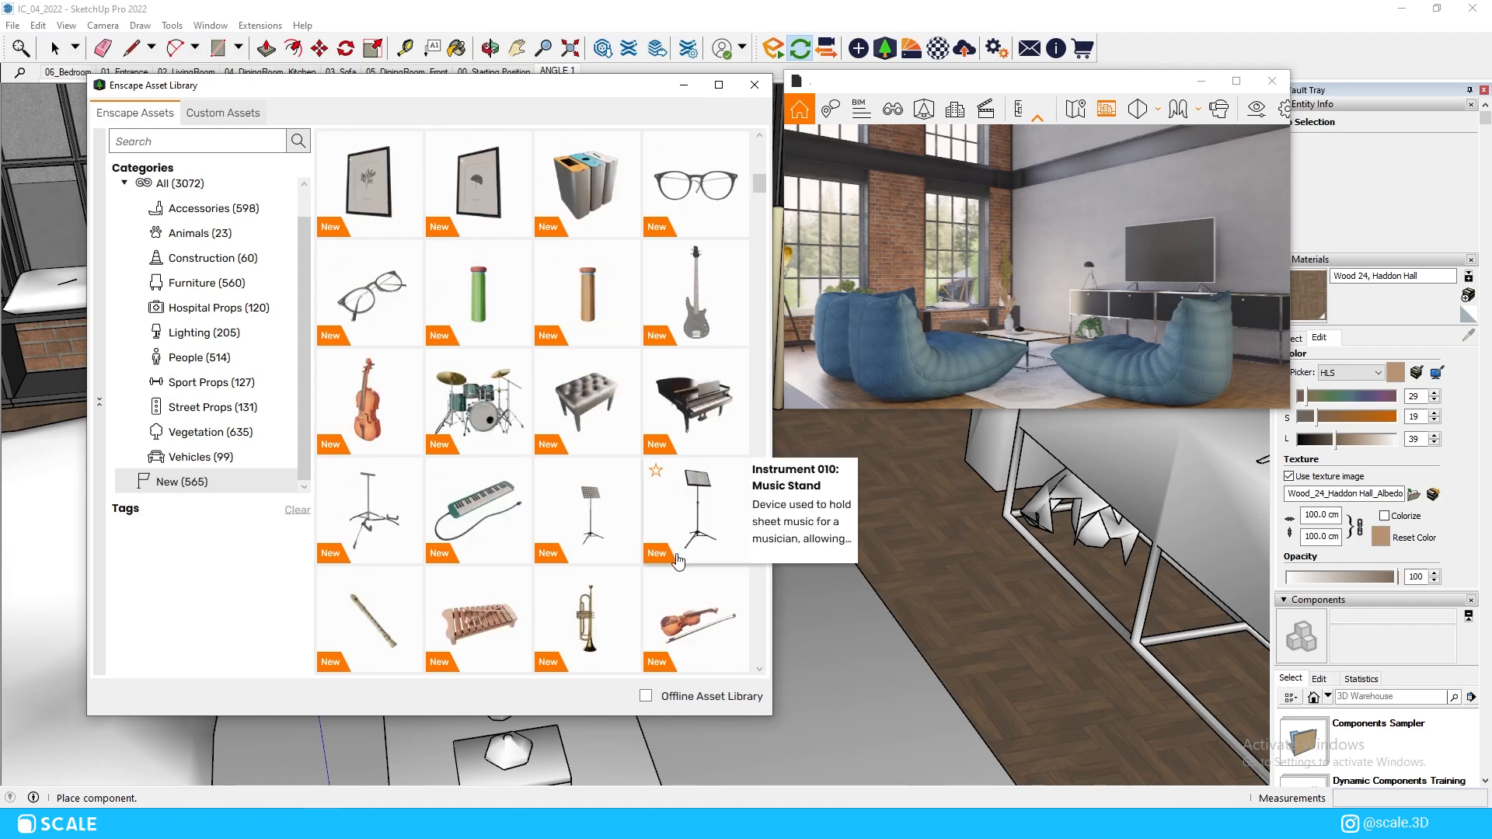
scroll(699, 610, "down", 5)
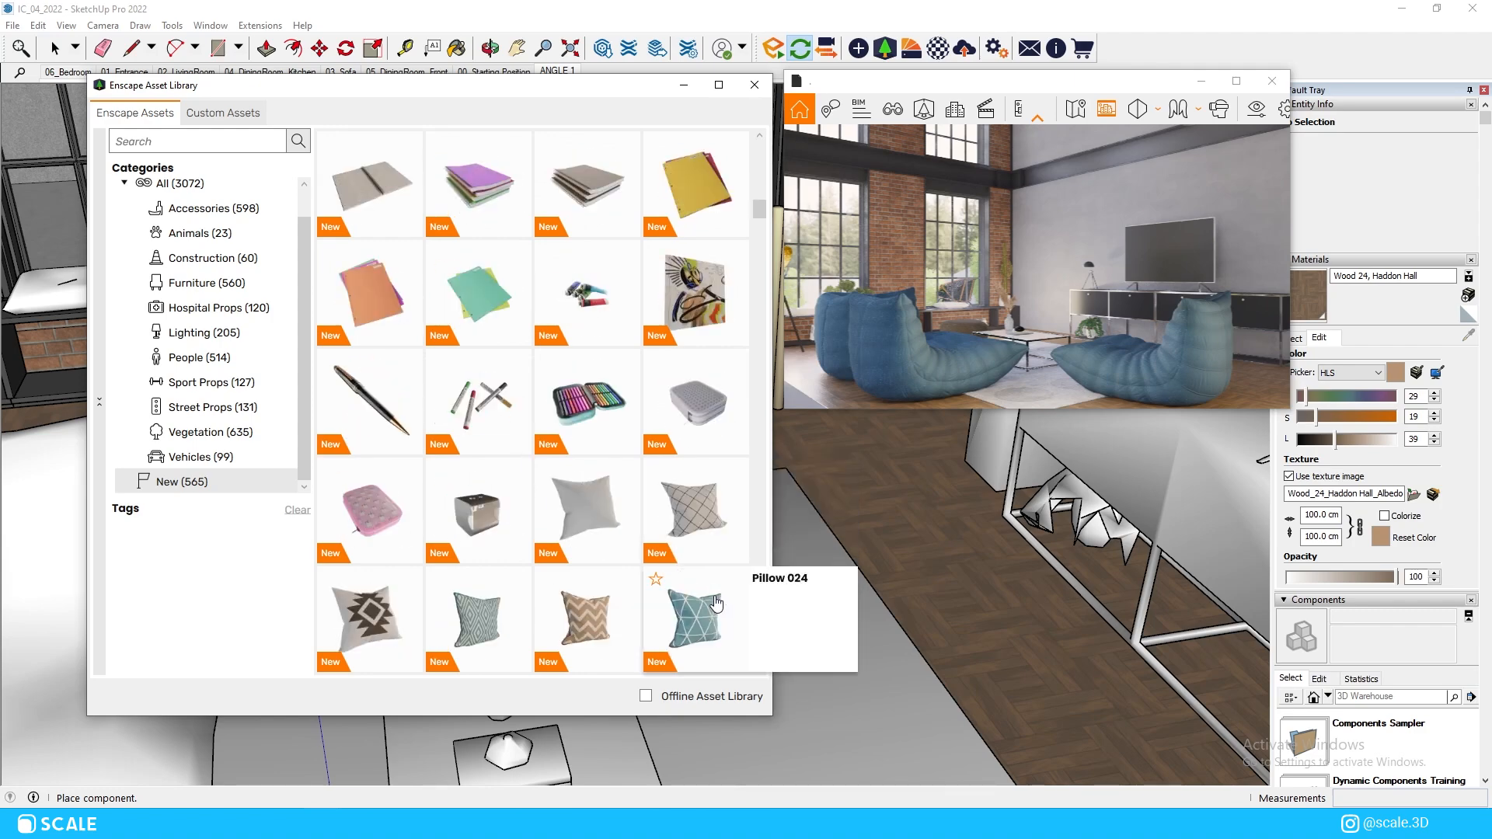
scroll(716, 605, "down", 2)
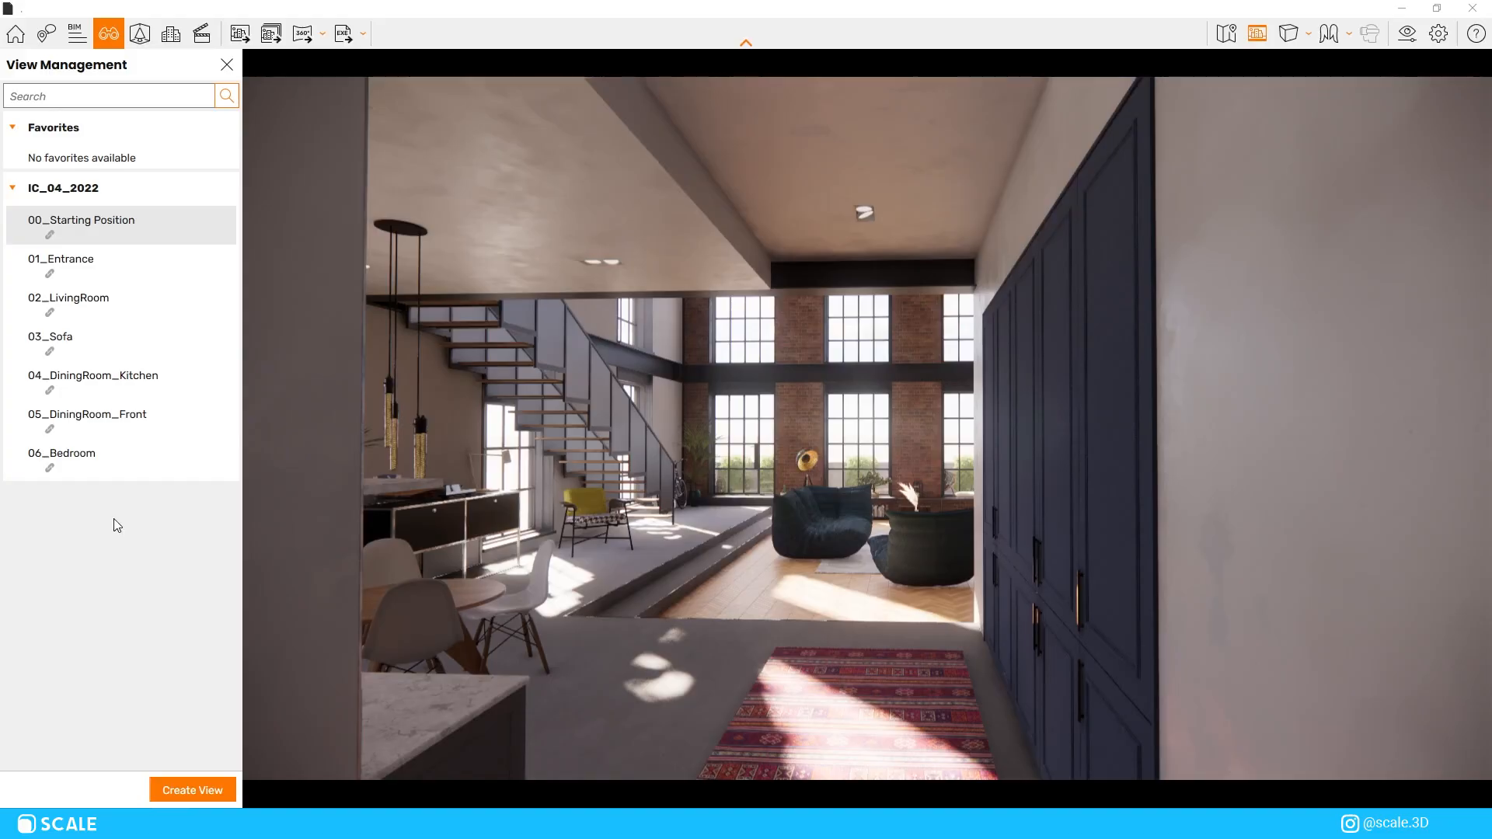
Step through the saved living room, kitchen, dining room and bedroom views, then return to 00_Starting Position
left_click(78, 302)
left_click(94, 377)
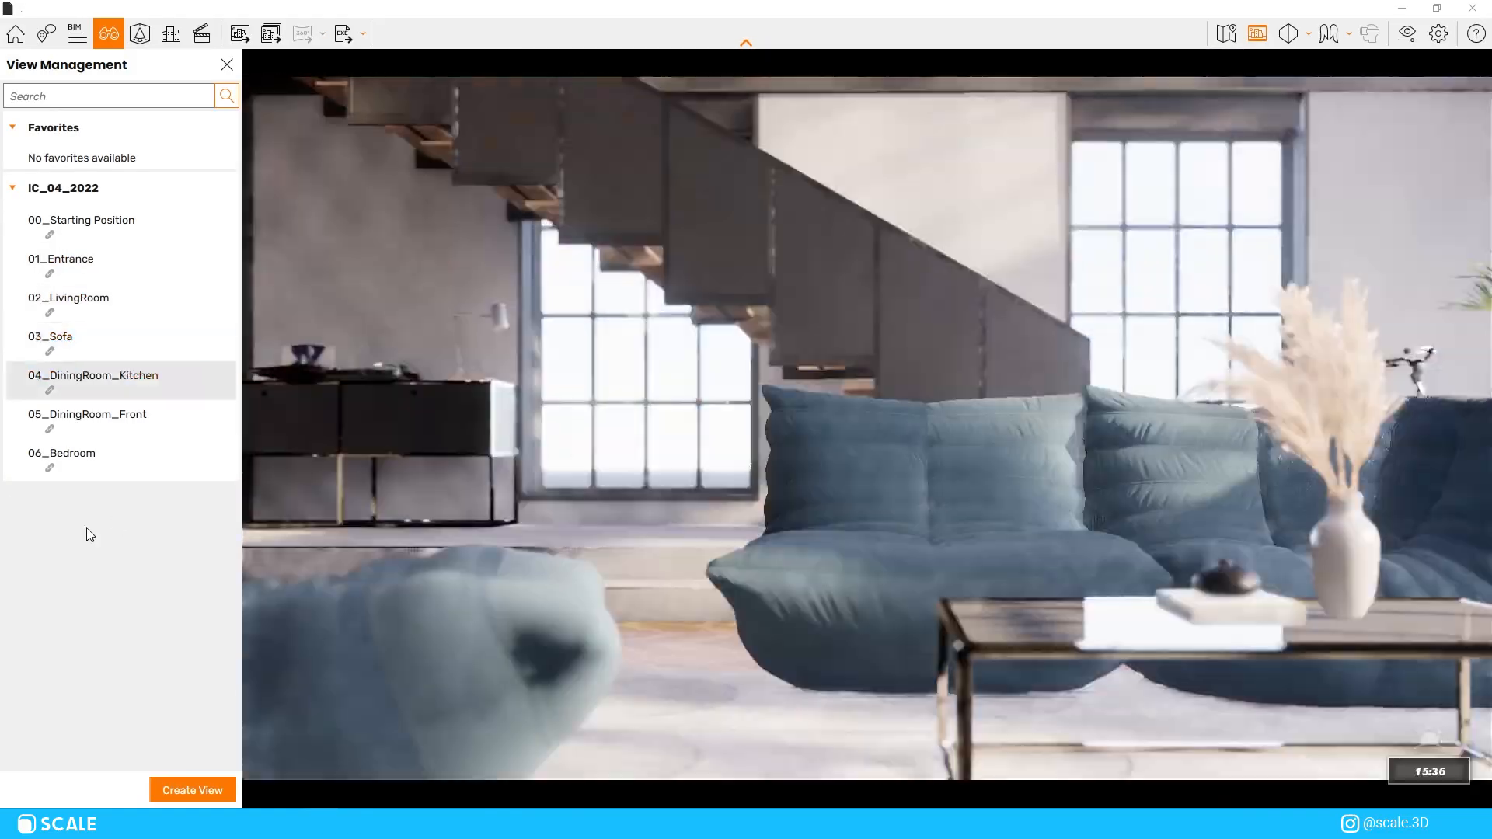
left_click(106, 419)
left_click(109, 464)
left_click(70, 225)
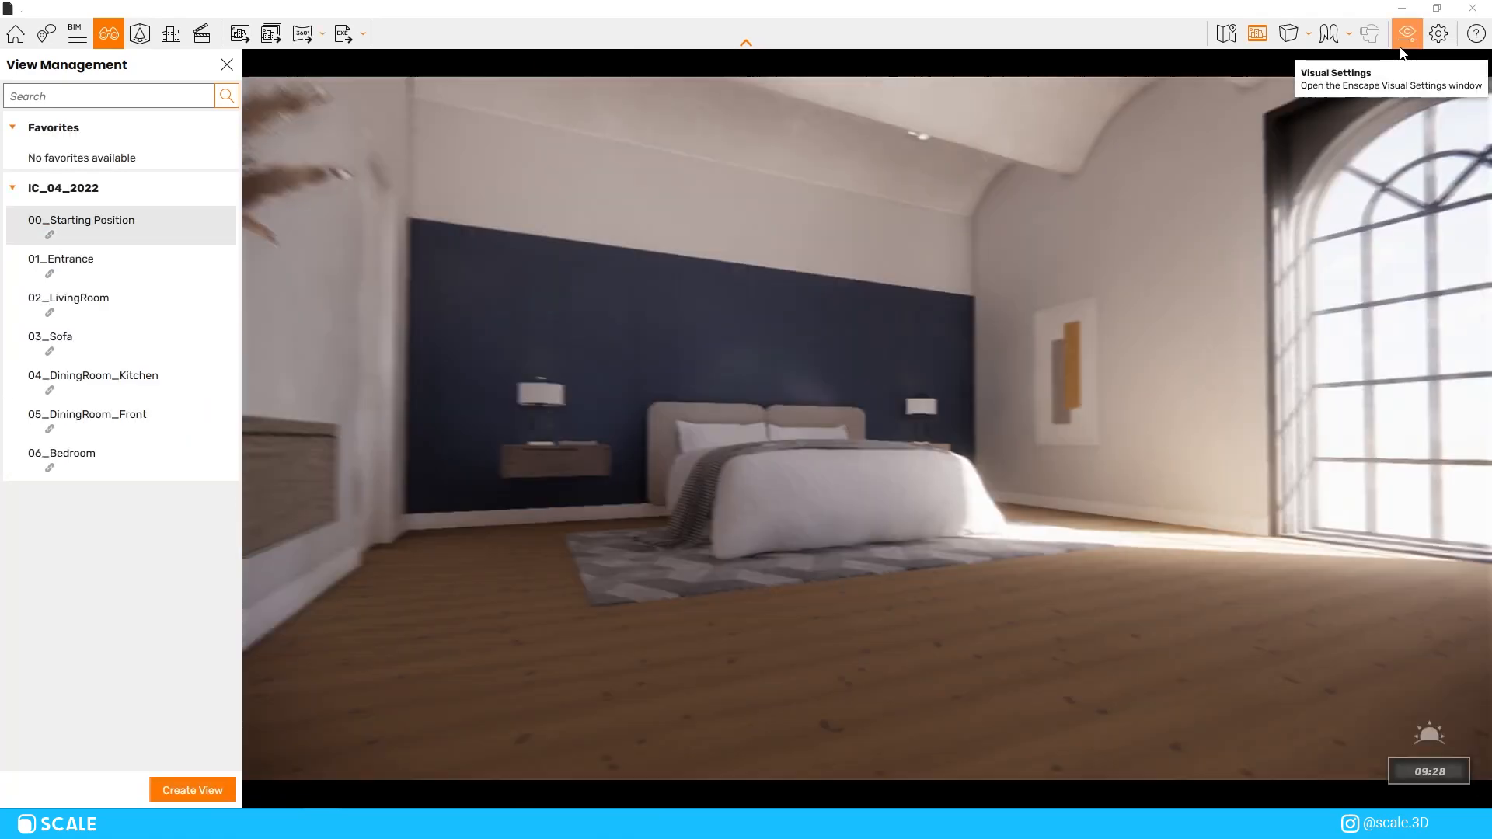
Set the 00_Starting Position view's sun brightness to 12% and its ambient brightness to 100%
left_click(1405, 34)
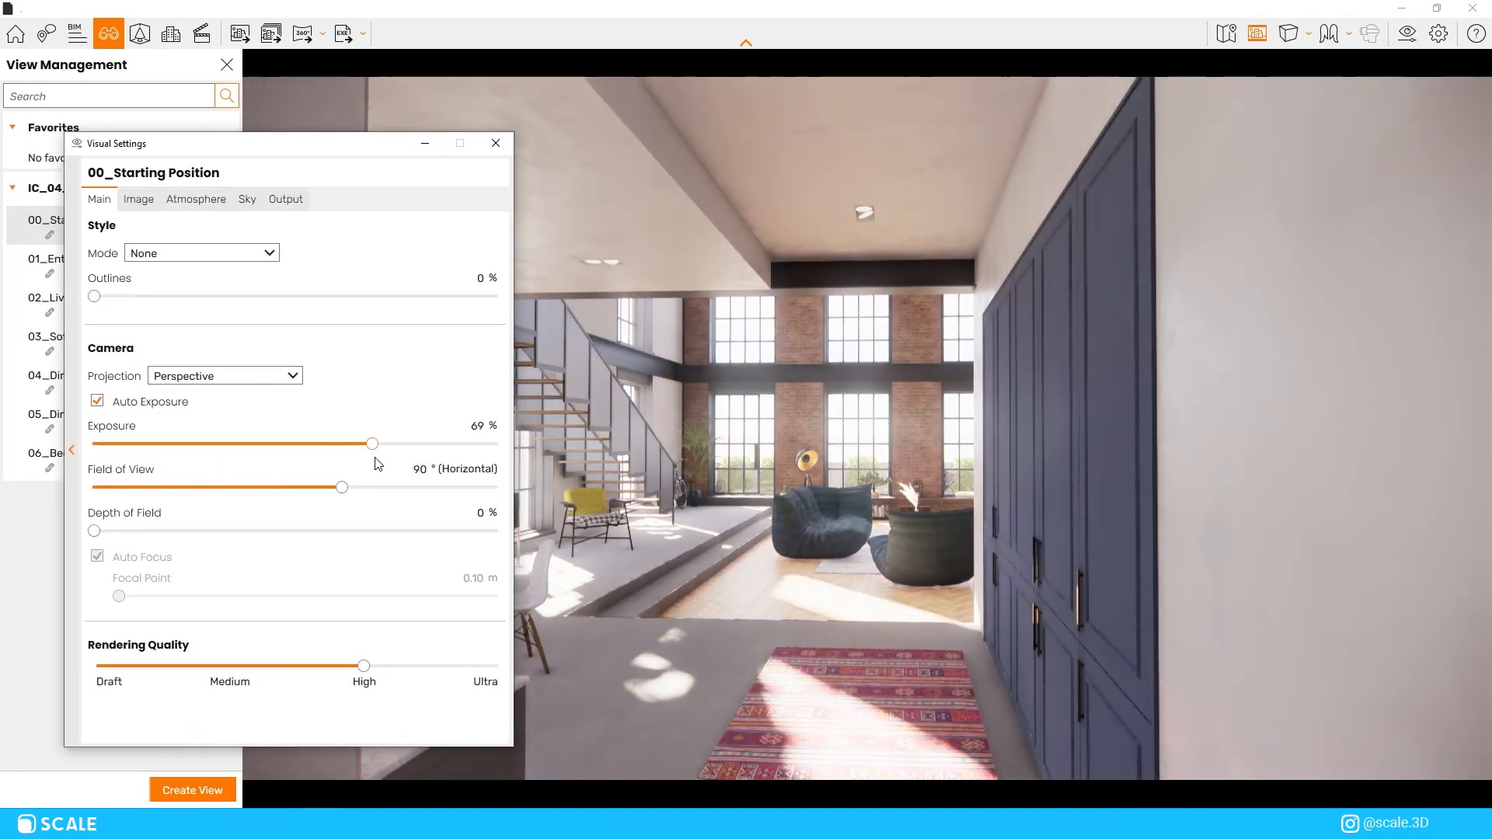
left_click(195, 199)
left_click_drag(155, 413, 103, 398)
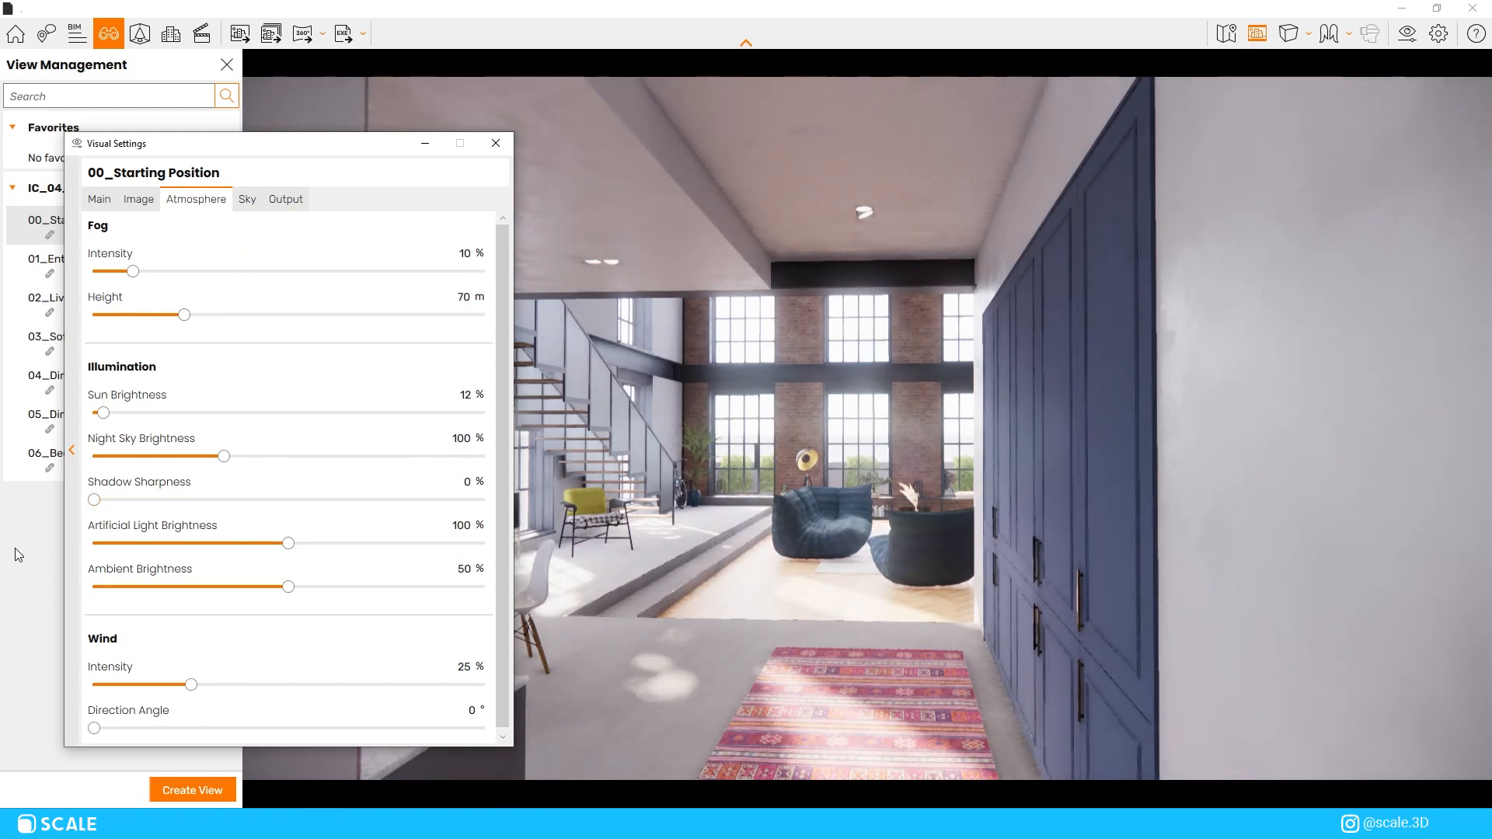
left_click_drag(416, 554, 471, 555)
left_click(433, 525)
left_click_drag(290, 588, 483, 588)
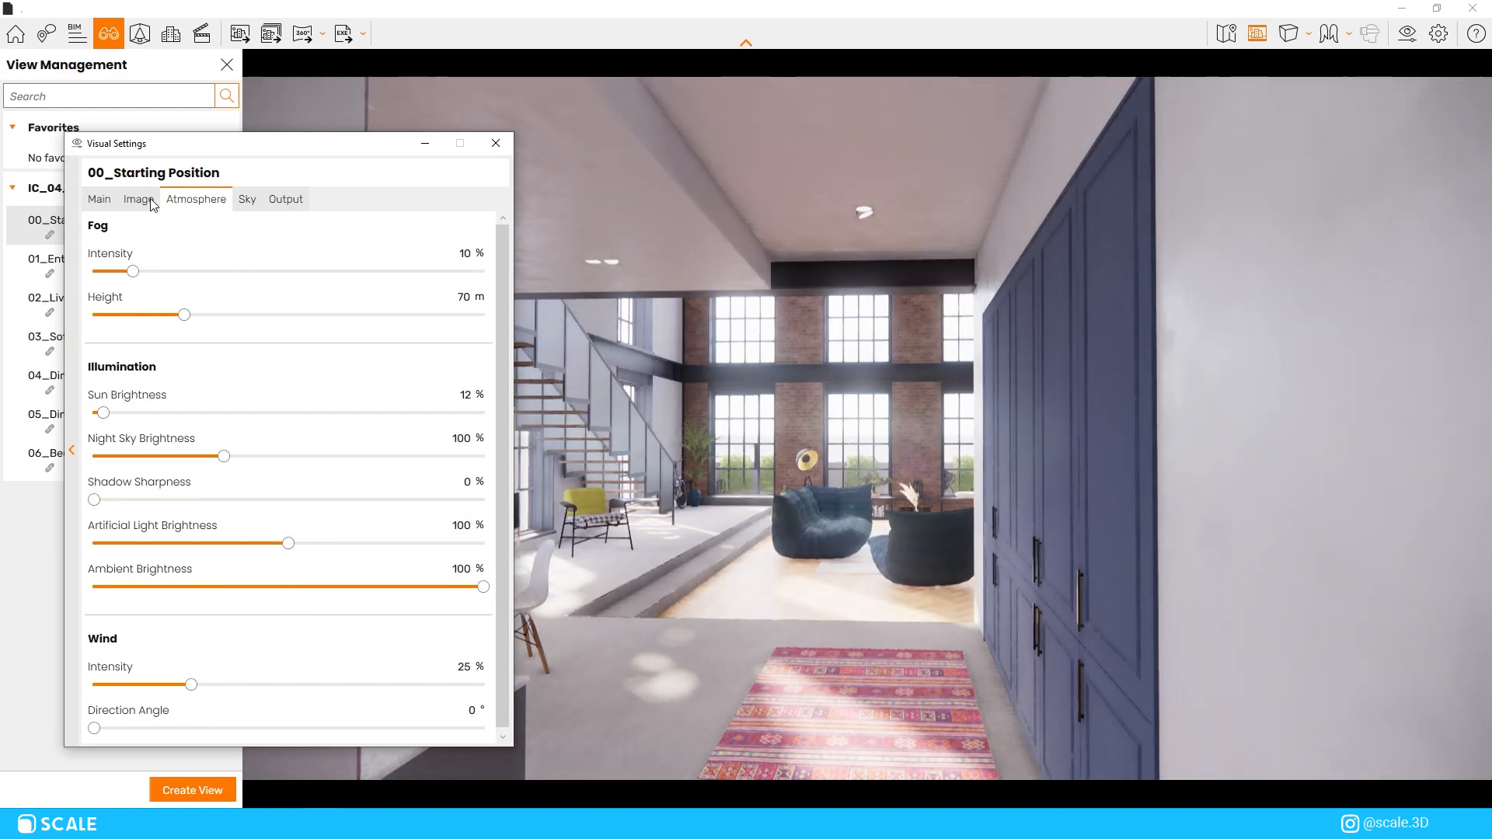
Set highlights to -28% and shadows to -53%, then turn off auto exposure and set the exposure to 59%
left_click(149, 201)
left_click_drag(308, 341, 273, 347)
left_click(100, 199)
left_click_drag(351, 443, 331, 444)
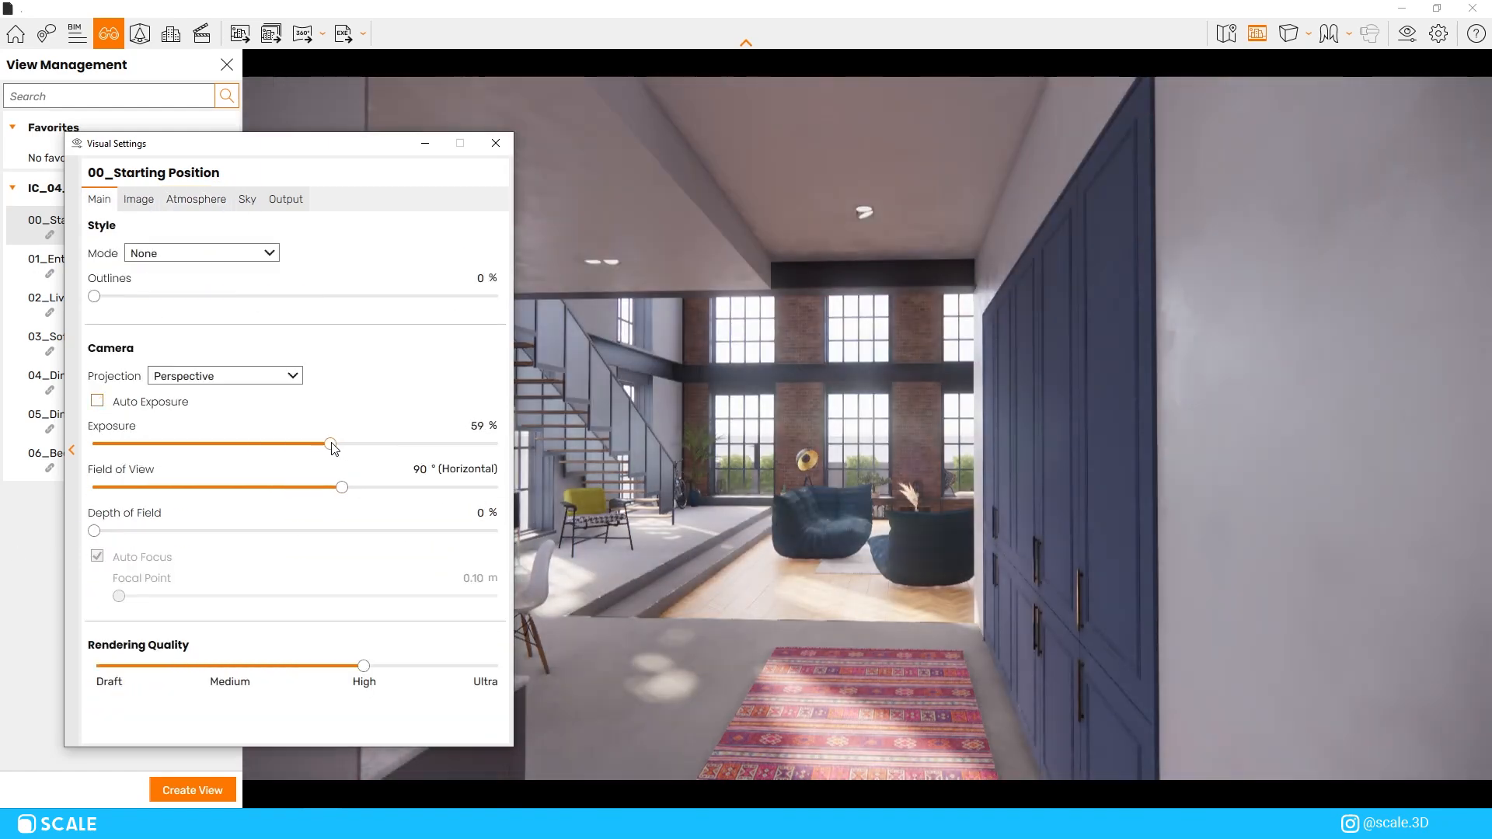
Set saturation to 107%, lens flare to 1%, and motion blur, bloom, vignette and chromatic aberration to 0%
left_click(139, 200)
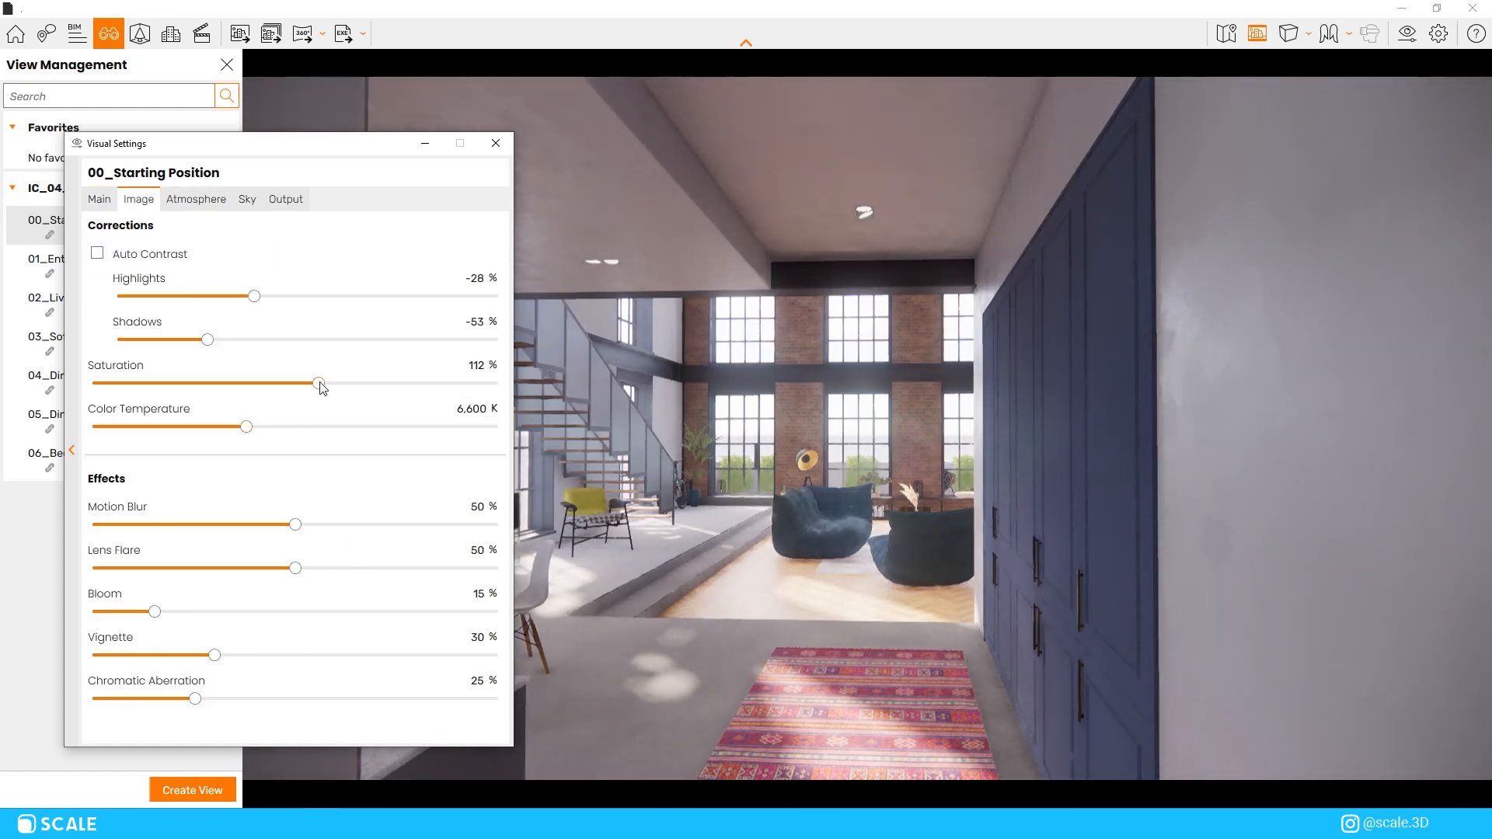
left_click_drag(154, 611, 93, 610)
left_click_drag(214, 655, 93, 655)
left_click_drag(195, 699, 92, 699)
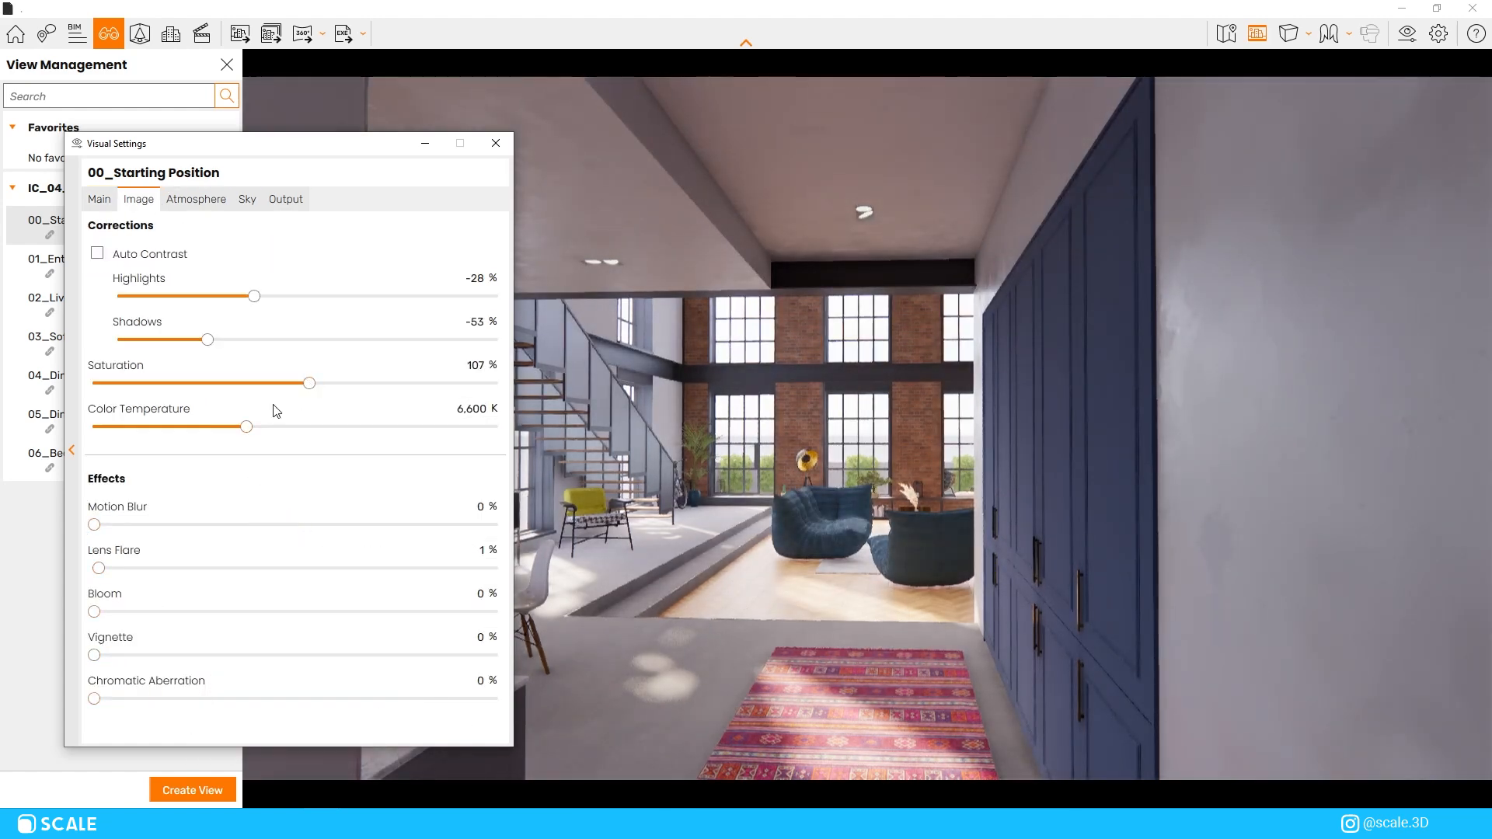
Set the sky's cirrus amount, contrails, longitude and latitude to 0
left_click(196, 199)
scroll(194, 647, "down", 1)
left_click(247, 199)
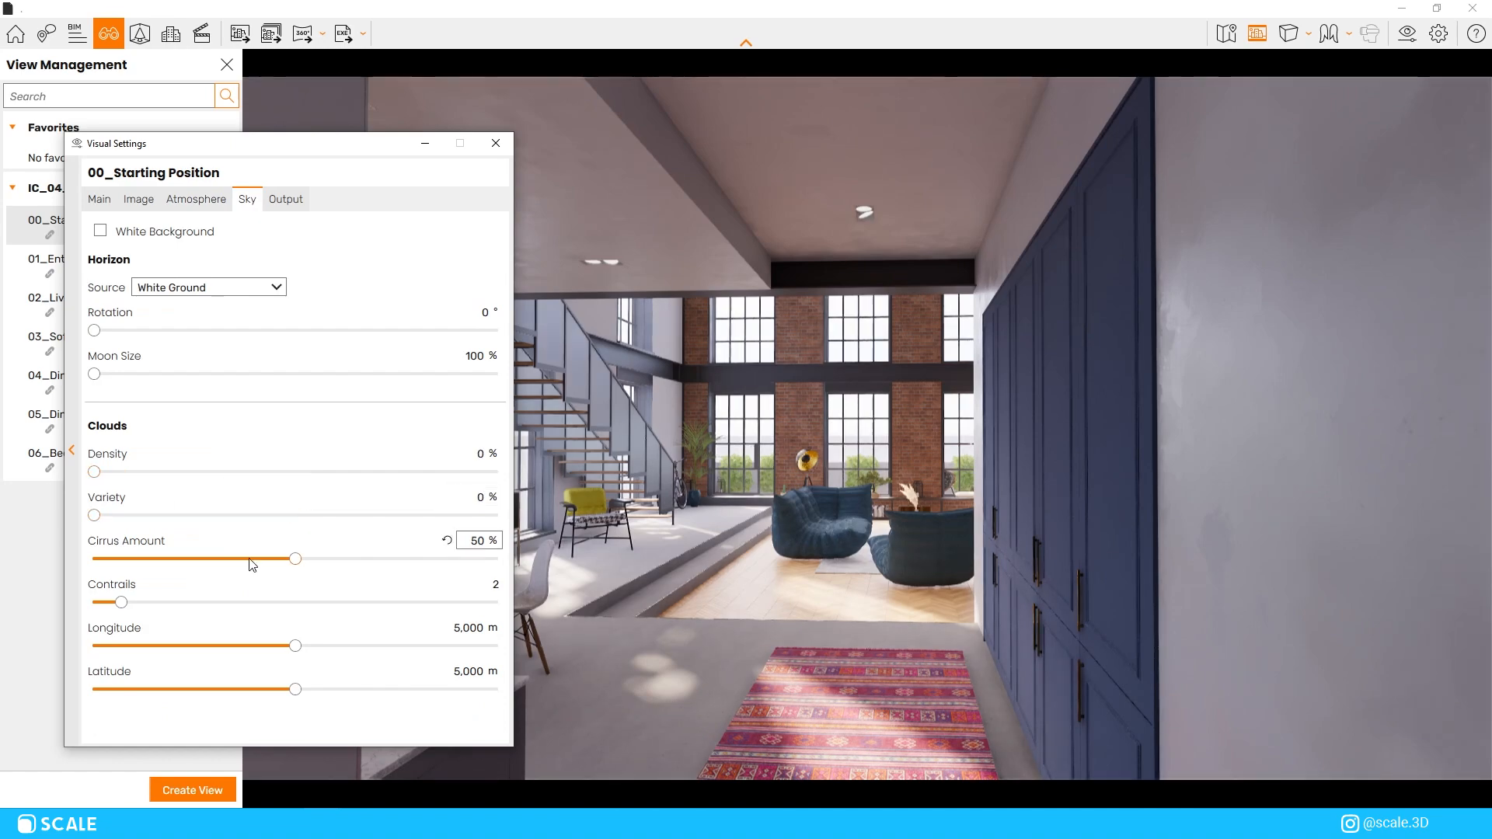
left_click_drag(295, 689, 92, 689)
left_click_drag(295, 646, 93, 646)
left_click_drag(121, 602, 94, 603)
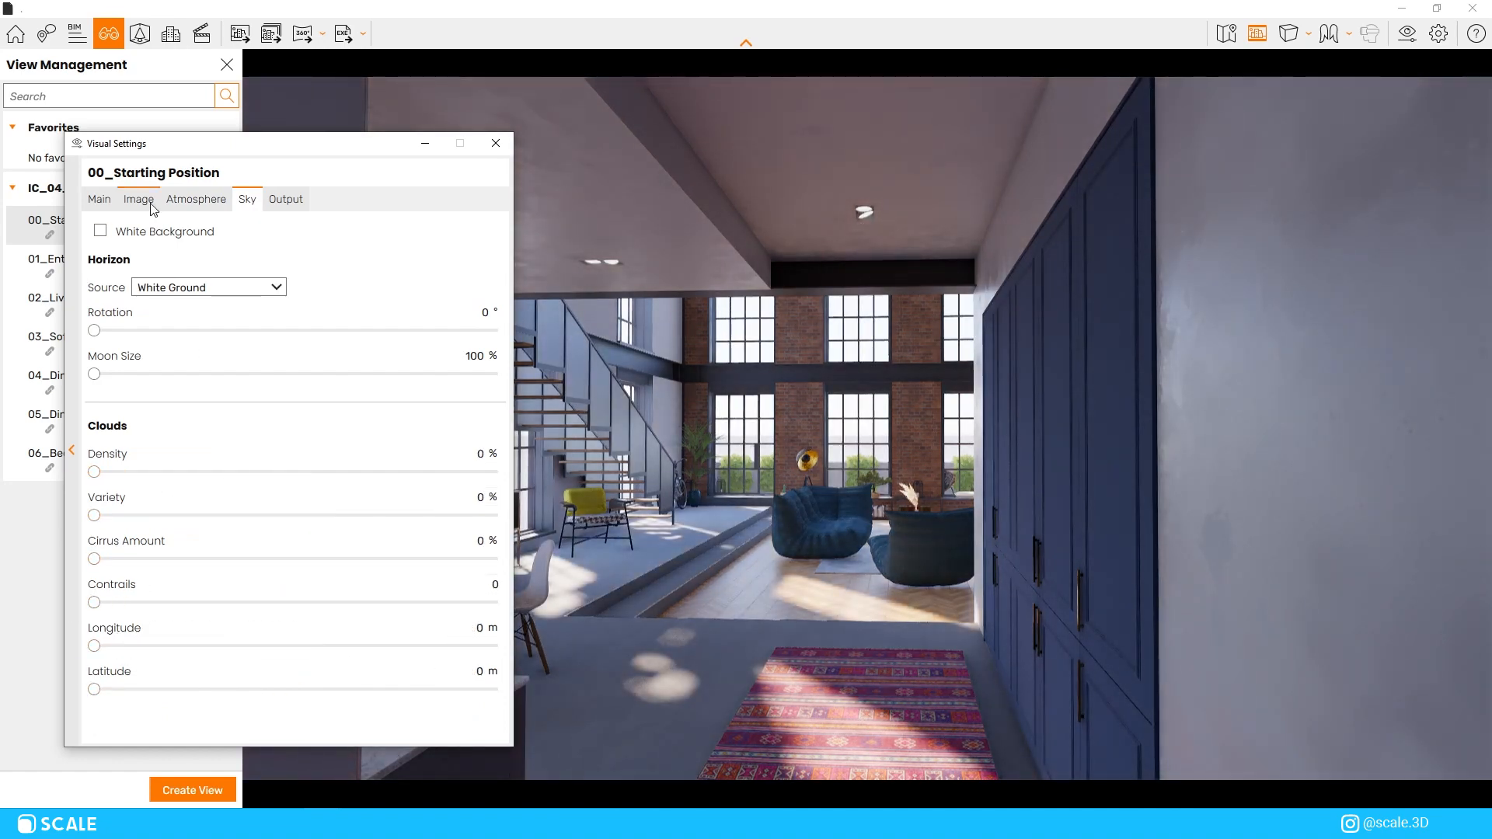
Set the 00_Starting Position view's color temperature to 5,167 K and close its visual settings
left_click(99, 200)
left_click(138, 200)
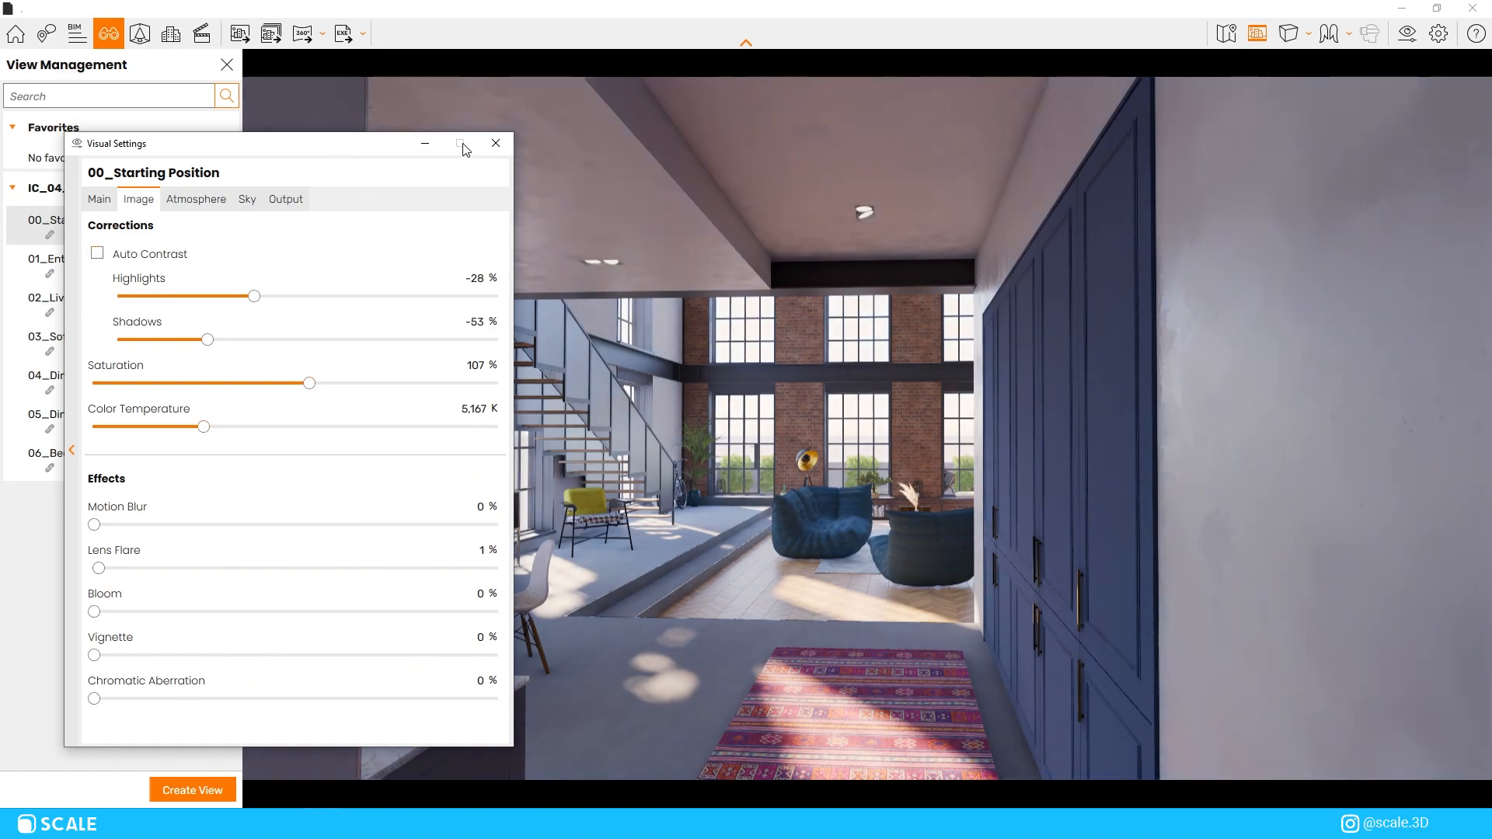
left_click(496, 143)
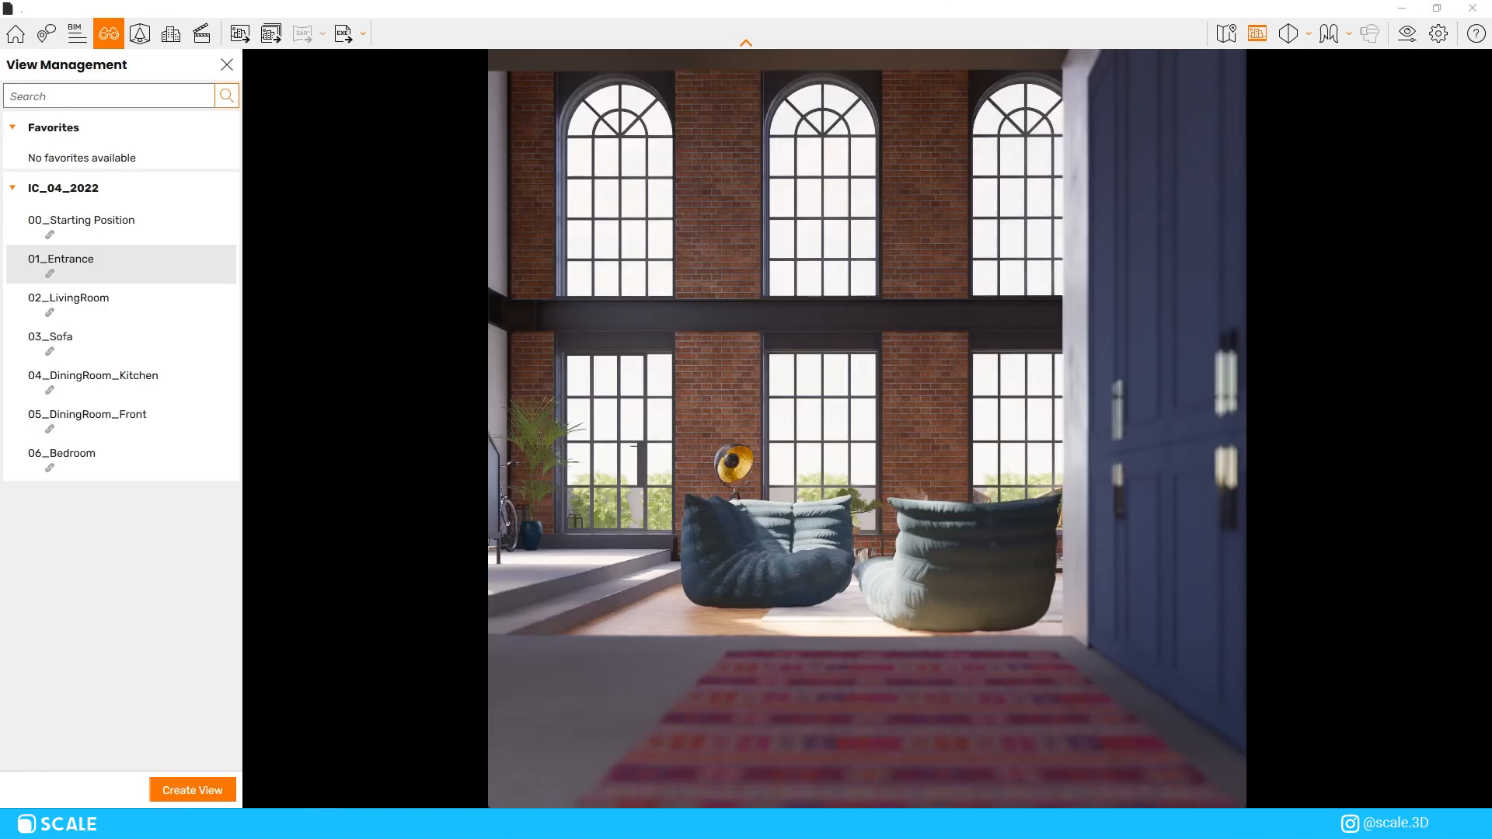
Lower the sun brightness of the 01_Entrance view
left_click(1408, 34)
left_click_drag(467, 151, 275, 164)
left_click(174, 217)
left_click_drag(116, 427, 80, 426)
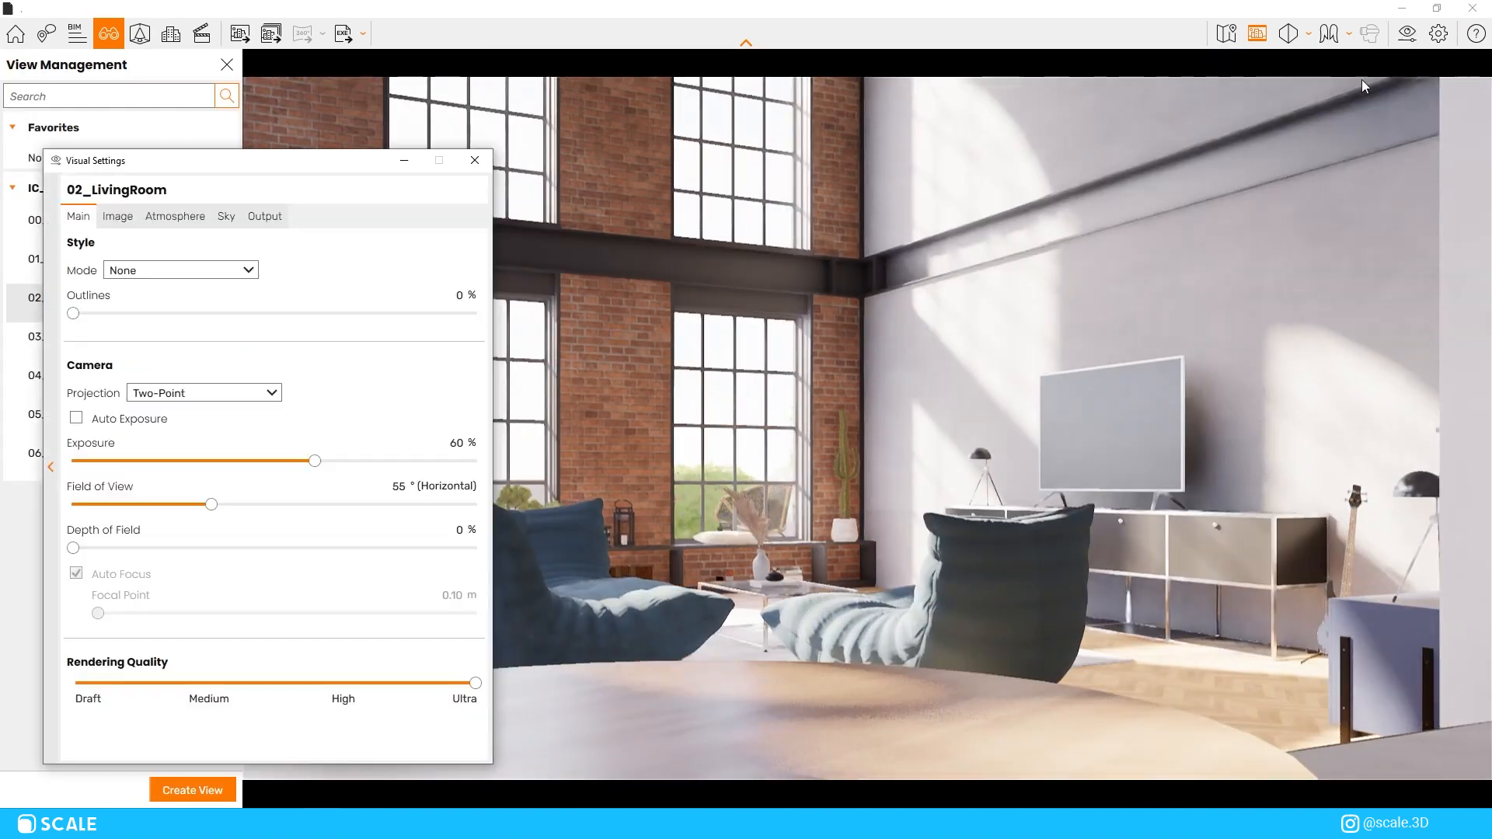
Set the 02_LivingRoom view's sun brightness to 9%
mouse_move(146, 163)
left_mouse_down()
mouse_move(66, 576)
mouse_move(168, 237)
mouse_move(0, 452)
mouse_move(0, 352)
mouse_move(188, 209)
mouse_move(135, 157)
left_mouse_up()
left_click(138, 209)
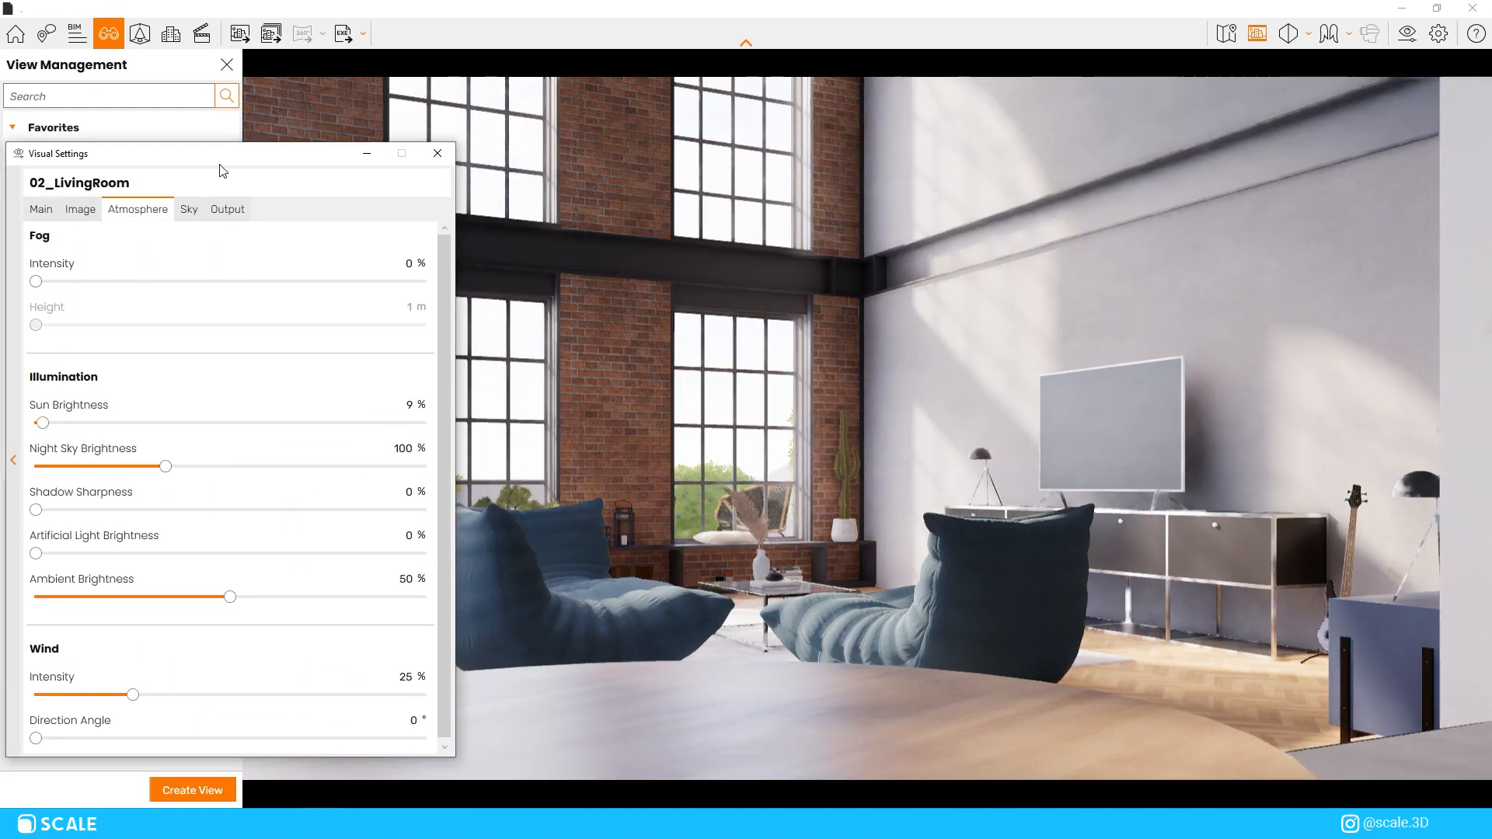
left_click(41, 209)
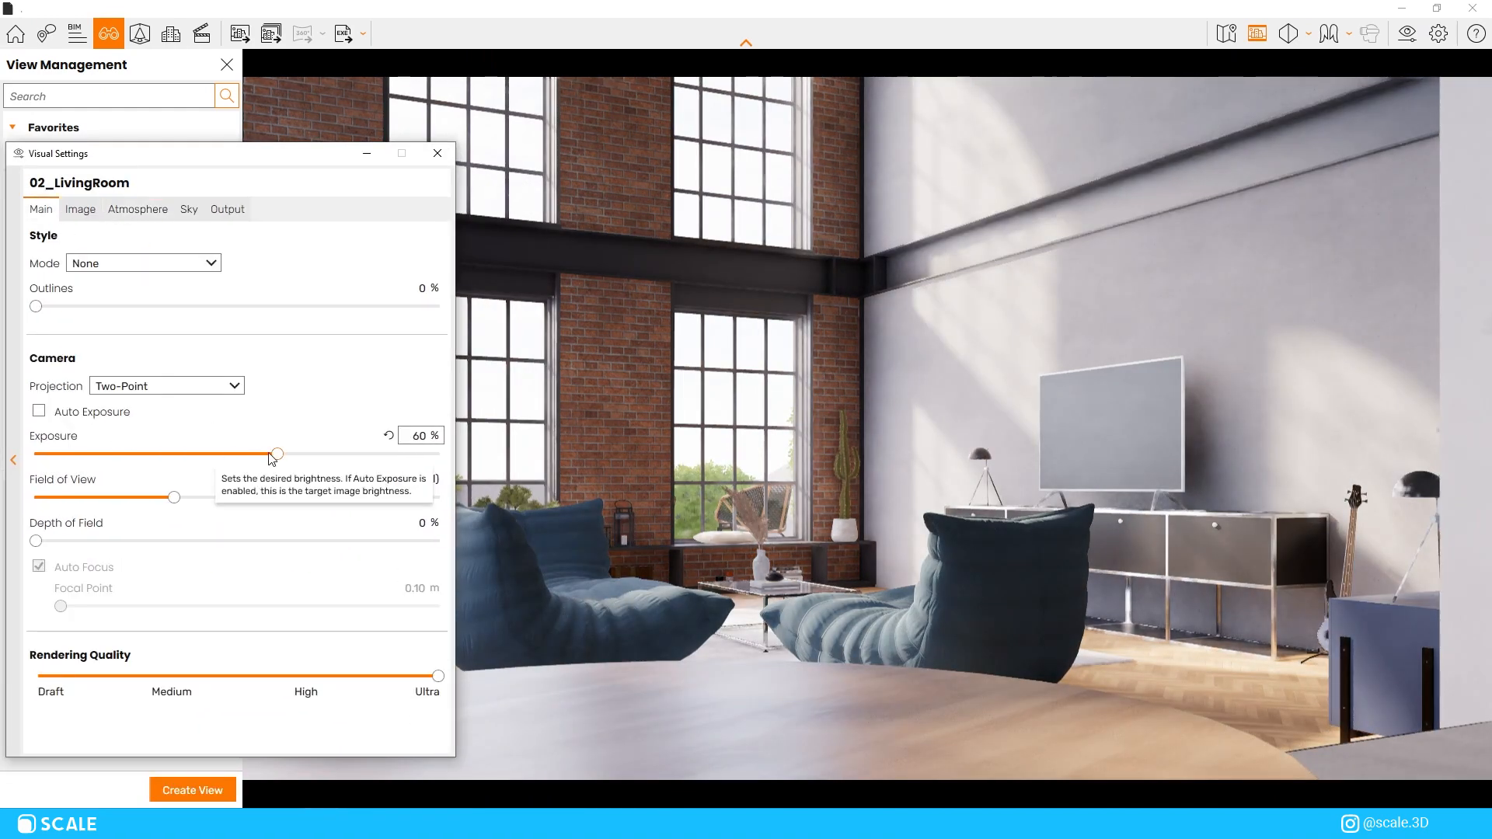
Set the 02_LivingRoom view's highlights to -15%, shadows to -62%, saturation to 107% and color temperature to 5,531 K
left_click_drag(266, 161, 1201, 97)
left_click(1016, 145)
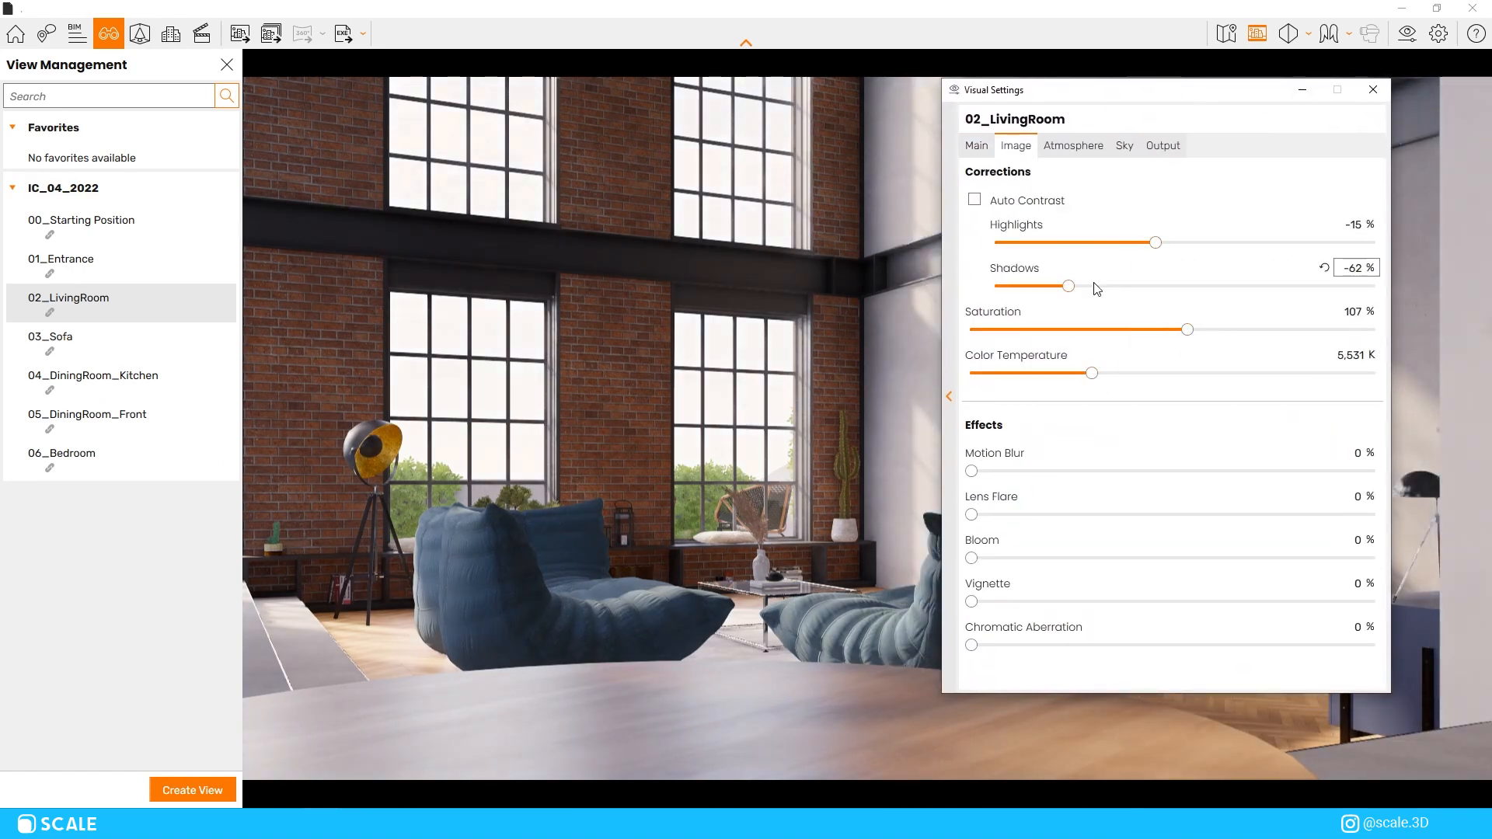
left_click(1073, 145)
left_click(1163, 145)
left_click(1130, 144)
left_click(1163, 145)
left_click(1373, 90)
Activate the 03_Sofa view and set its exposure to 58%
left_click(86, 340)
left_click(1407, 33)
left_click_drag(1004, 90, 89, 294)
left_click_drag(296, 595, 286, 596)
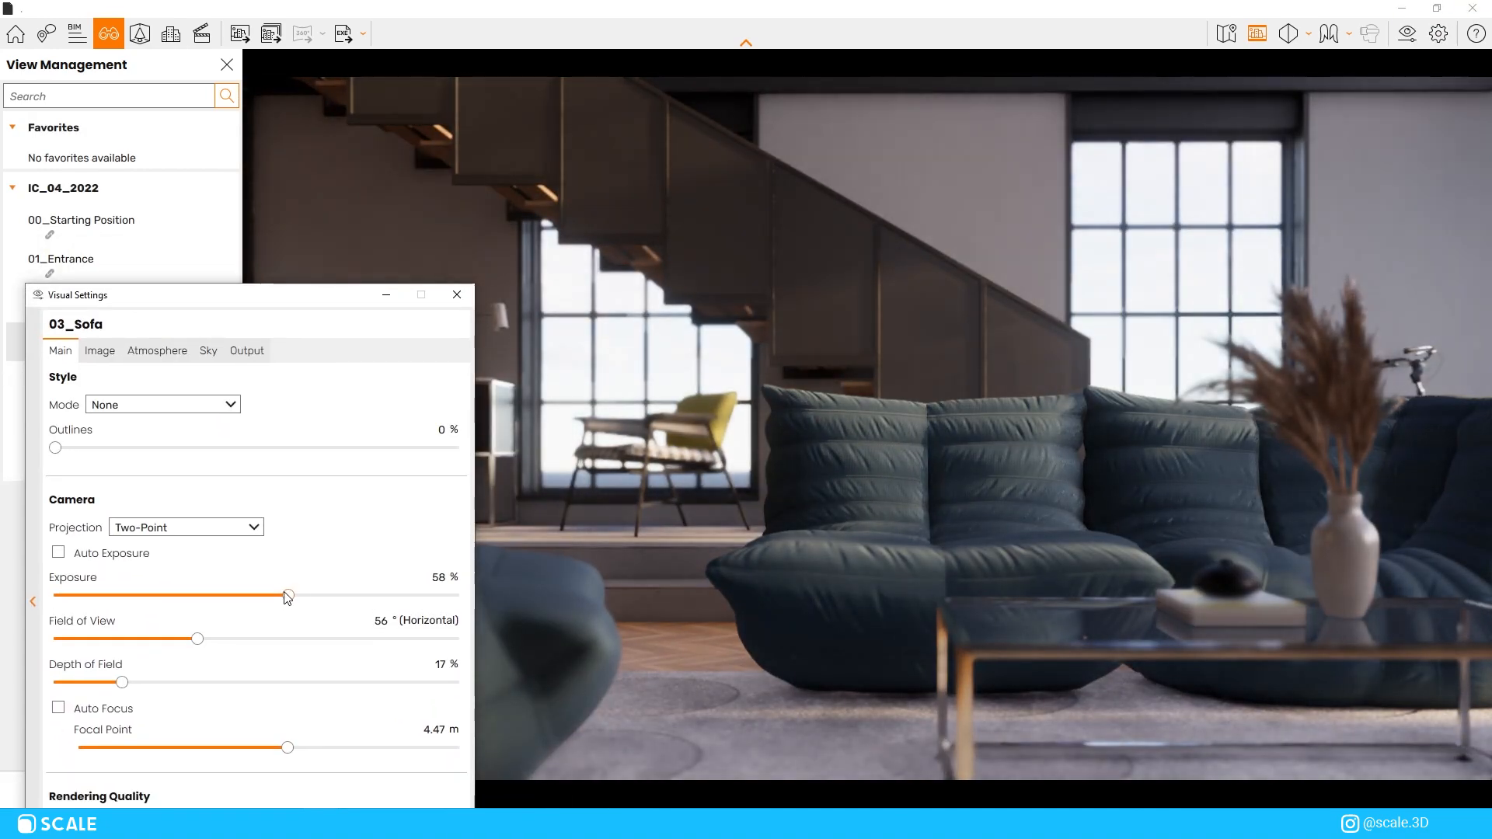
Raise the 03_Sofa view's ambient brightness to its maximum and check its skybox settings
left_click_drag(182, 290, 234, 191)
left_click(152, 252)
left_click(174, 307)
left_click(177, 308)
left_click(212, 253)
left_click_drag(302, 639, 505, 642)
left_click(261, 252)
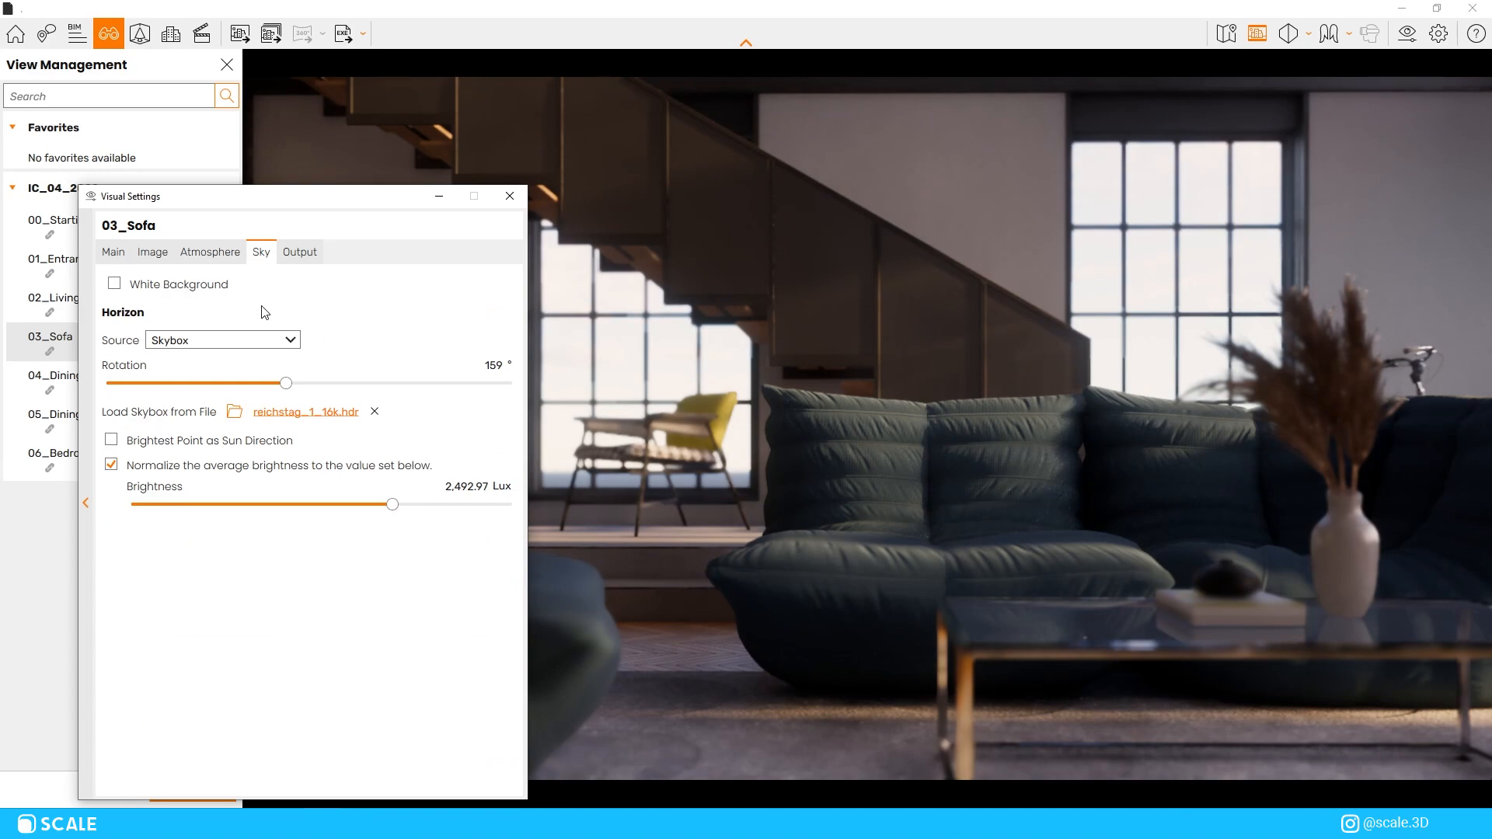
left_click_drag(233, 196, 531, 159)
Inspect the 04_DiningRoom_Kitchen and 05_DiningRoom_Front views
left_click(104, 373)
left_click(383, 466)
left_click_drag(650, 164, 303, 474)
left_click(110, 417)
Reduce the camera exposure of the 06_Bedroom view and review its image and atmosphere settings
left_click(128, 457)
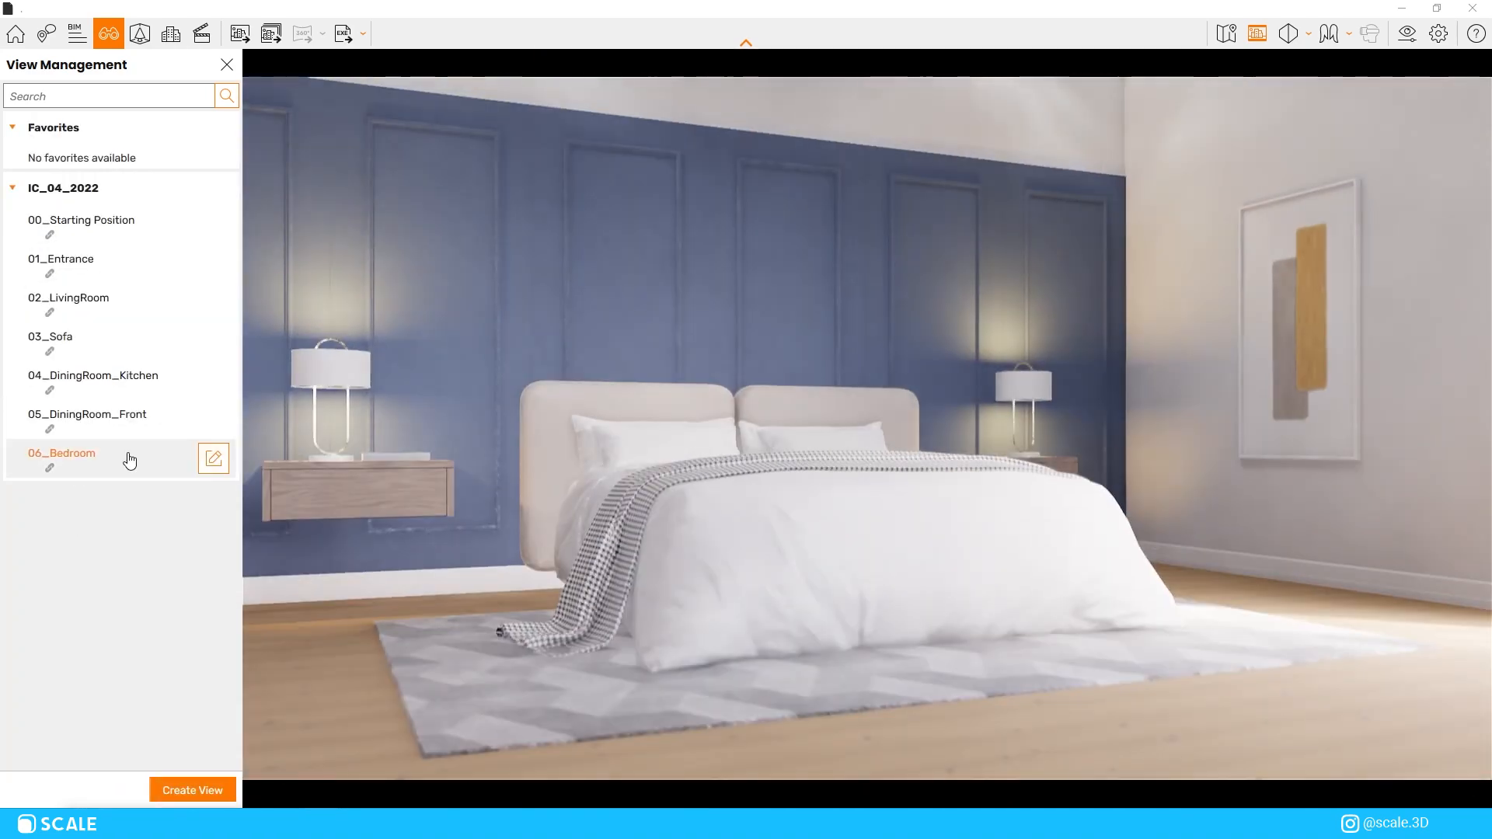
left_click(1408, 34)
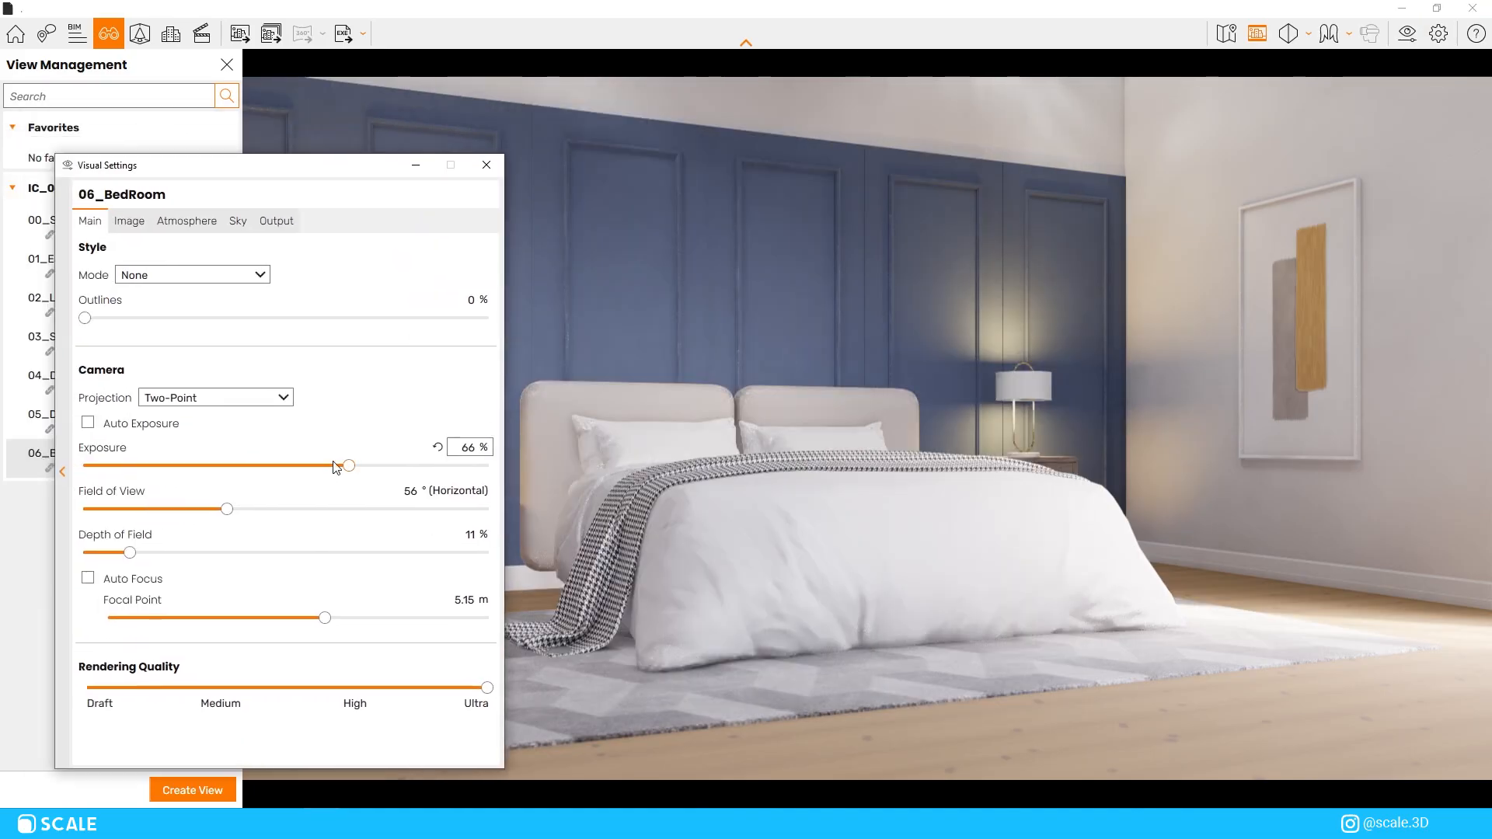
left_click_drag(335, 467, 327, 469)
left_click(129, 221)
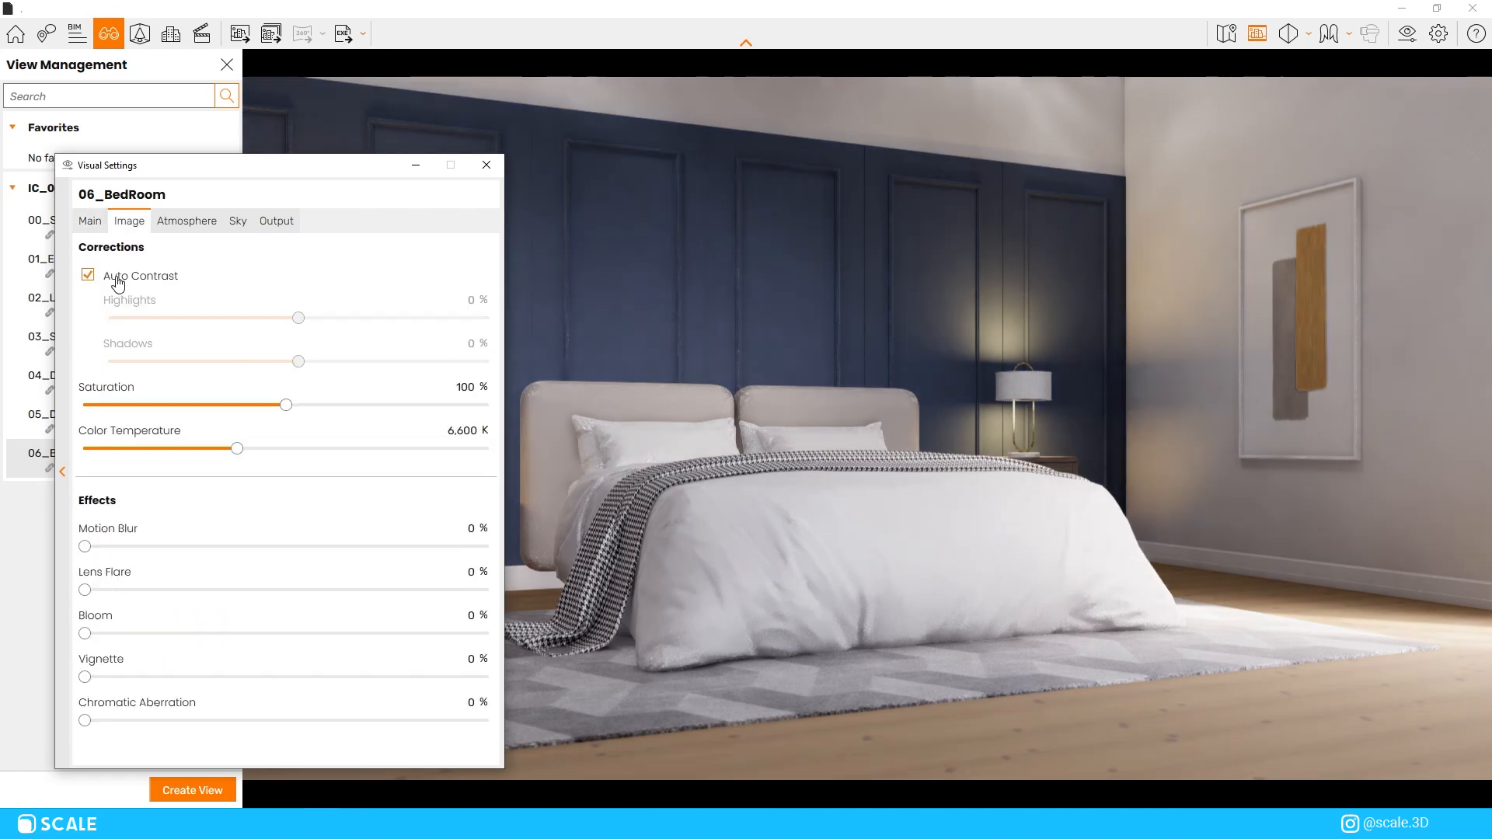
left_click(187, 221)
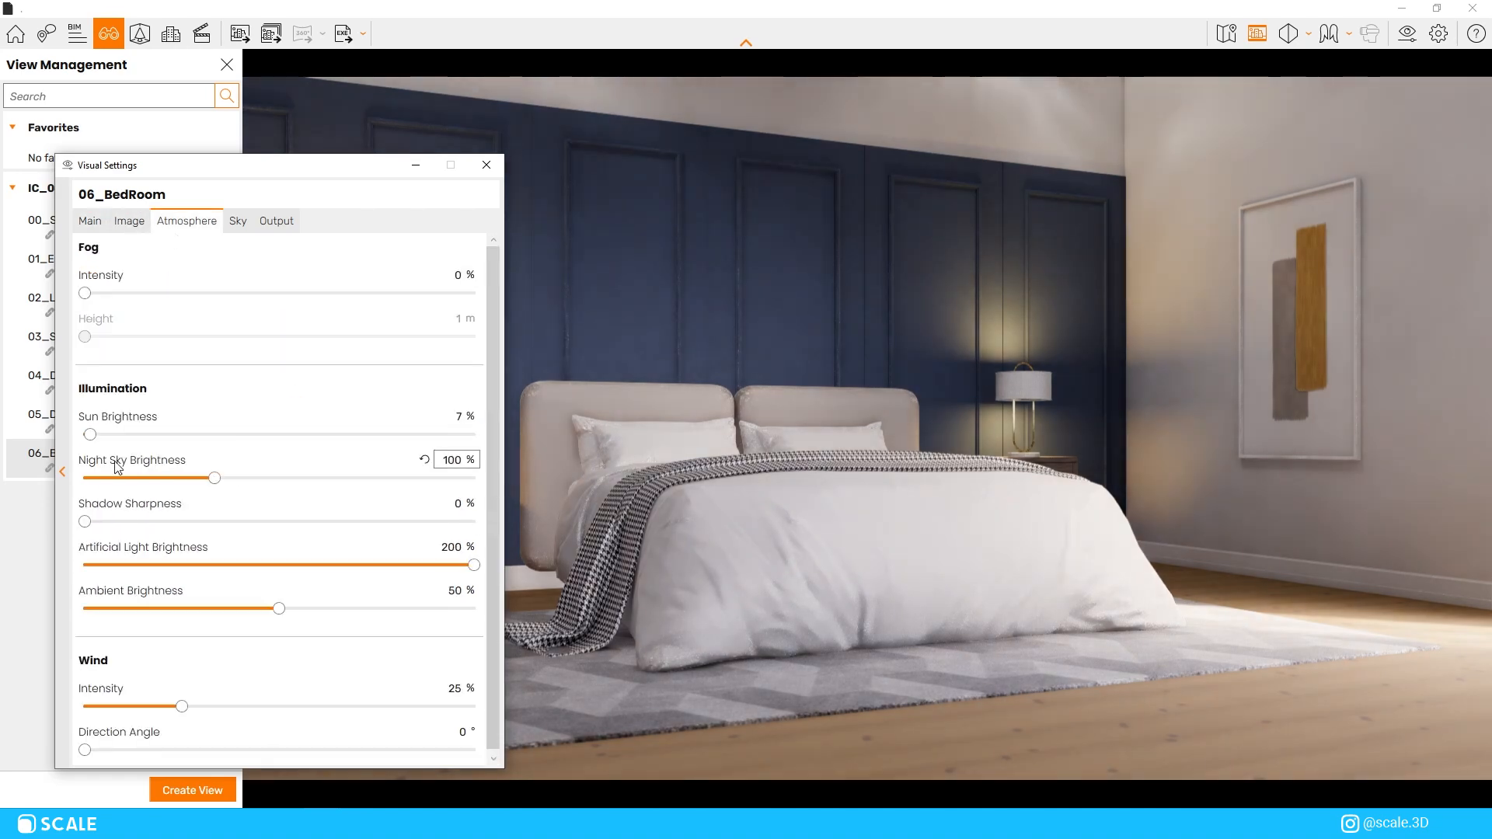
left_click_drag(308, 171, 272, 224)
left_click(452, 227)
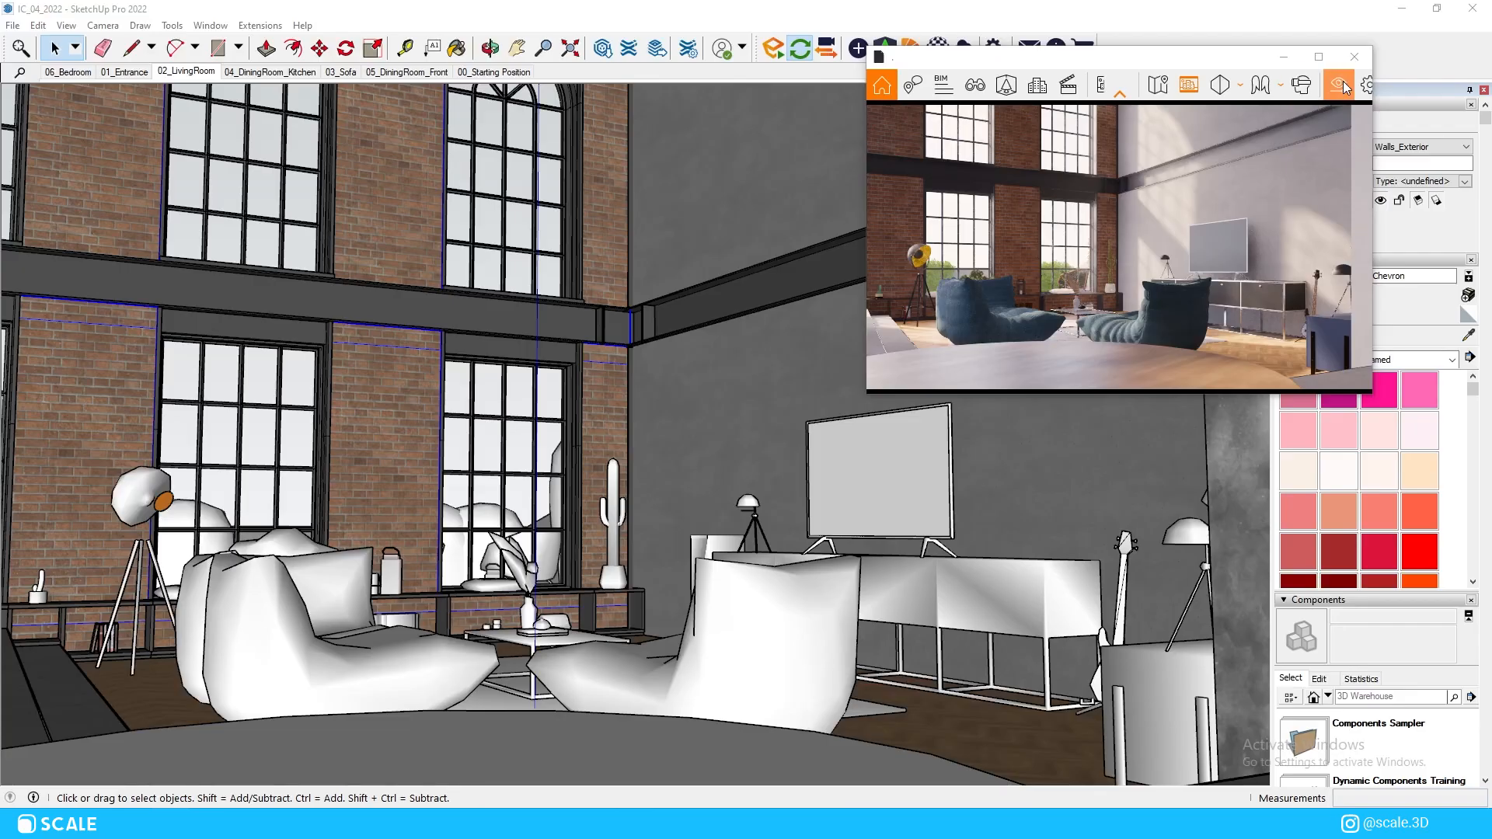
Set the 02_LivingRoom view's style mode to Light View
left_click(1345, 87)
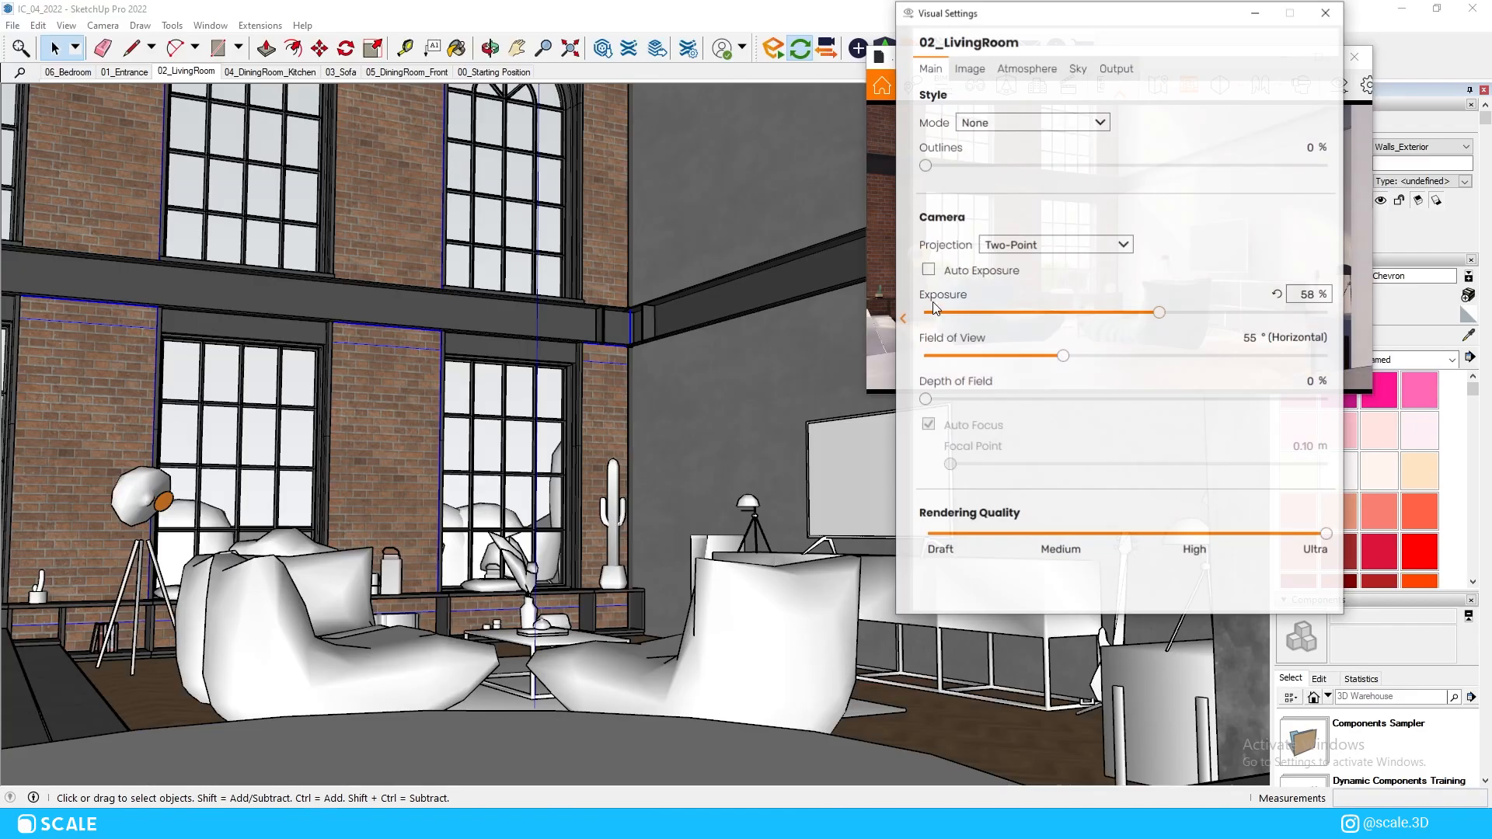
left_click_drag(1059, 35, 464, 107)
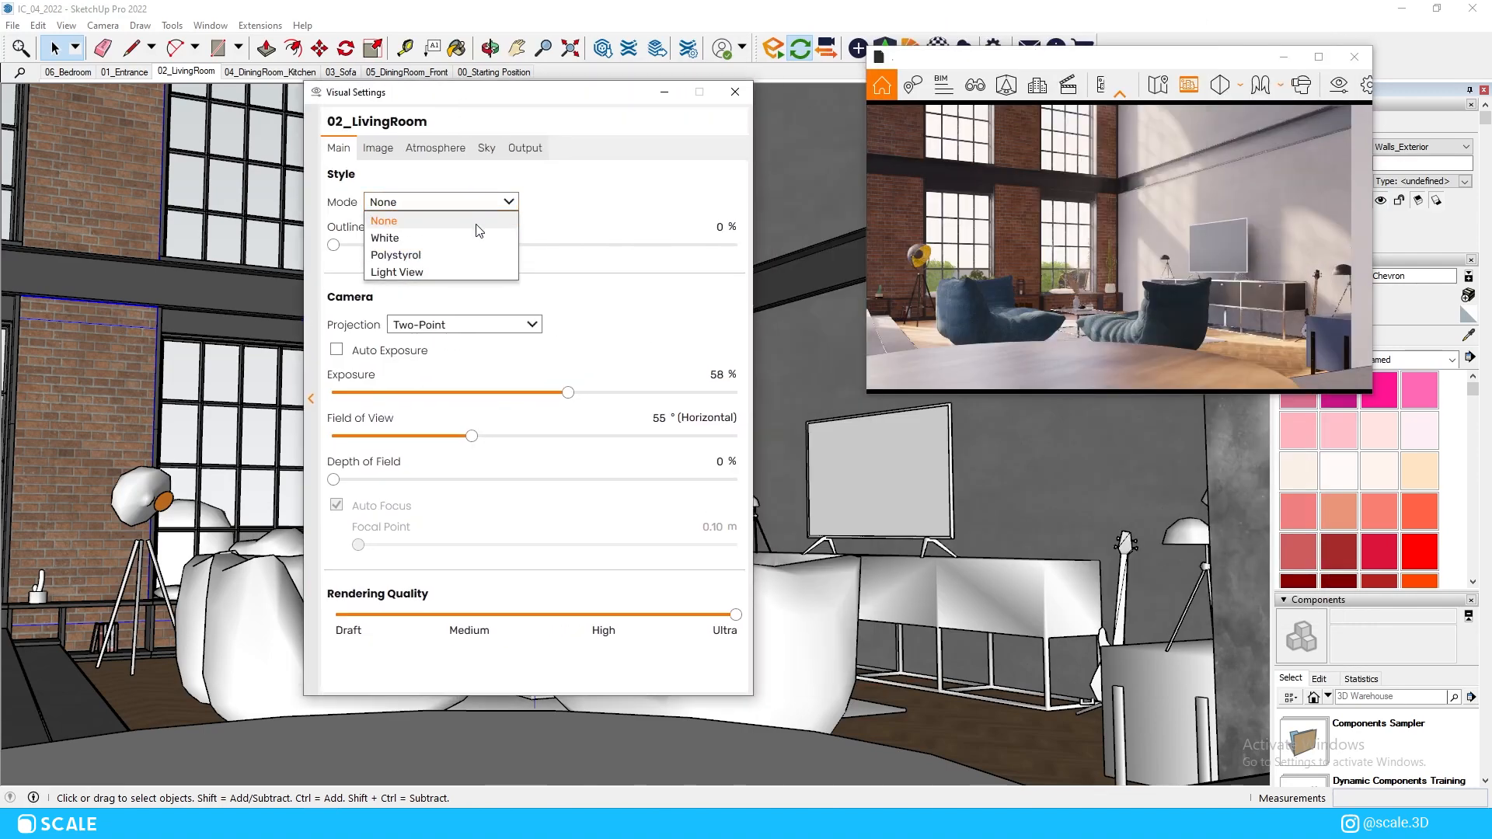
left_click(453, 273)
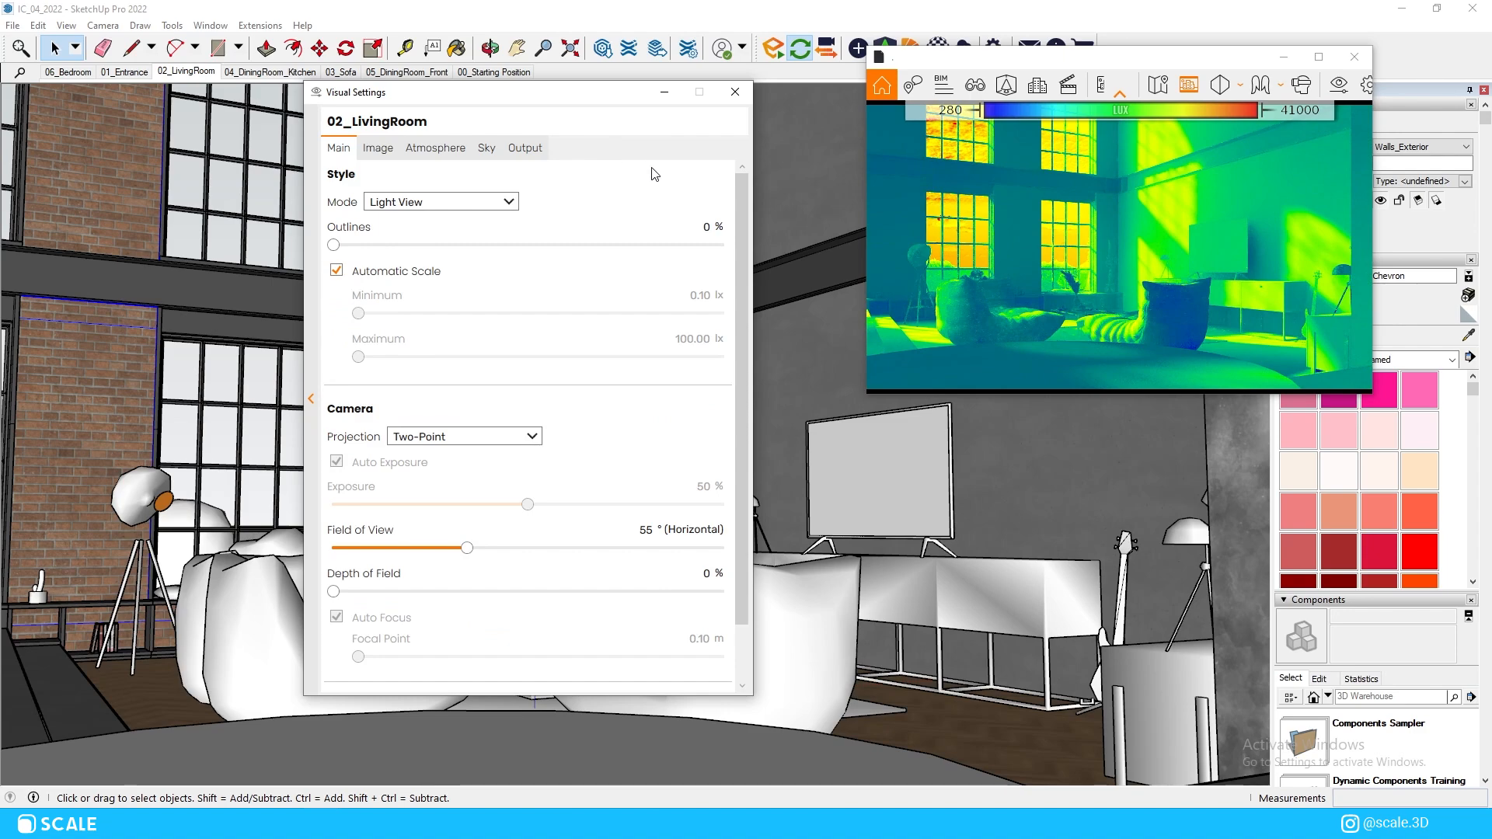
left_click(664, 92)
scroll(572, 497, "up", 5)
mouse_move(571, 497)
middle_mouse_down()
mouse_move(599, 509)
mouse_move(547, 542)
mouse_move(903, 420)
middle_mouse_up()
scroll(571, 520, "up", 5)
scroll(893, 450, "up", 10)
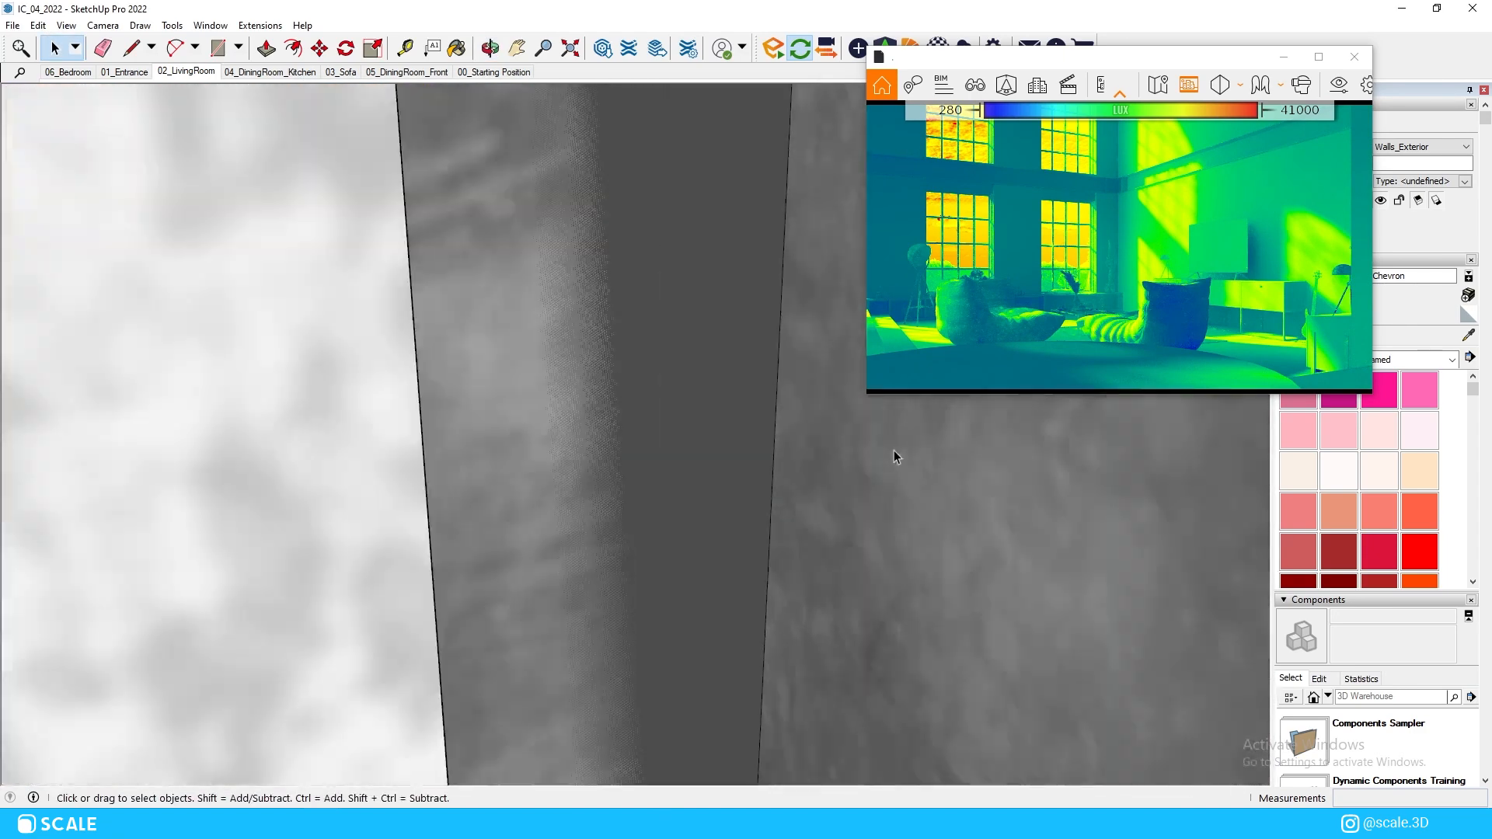
scroll(945, 467, "down", 10)
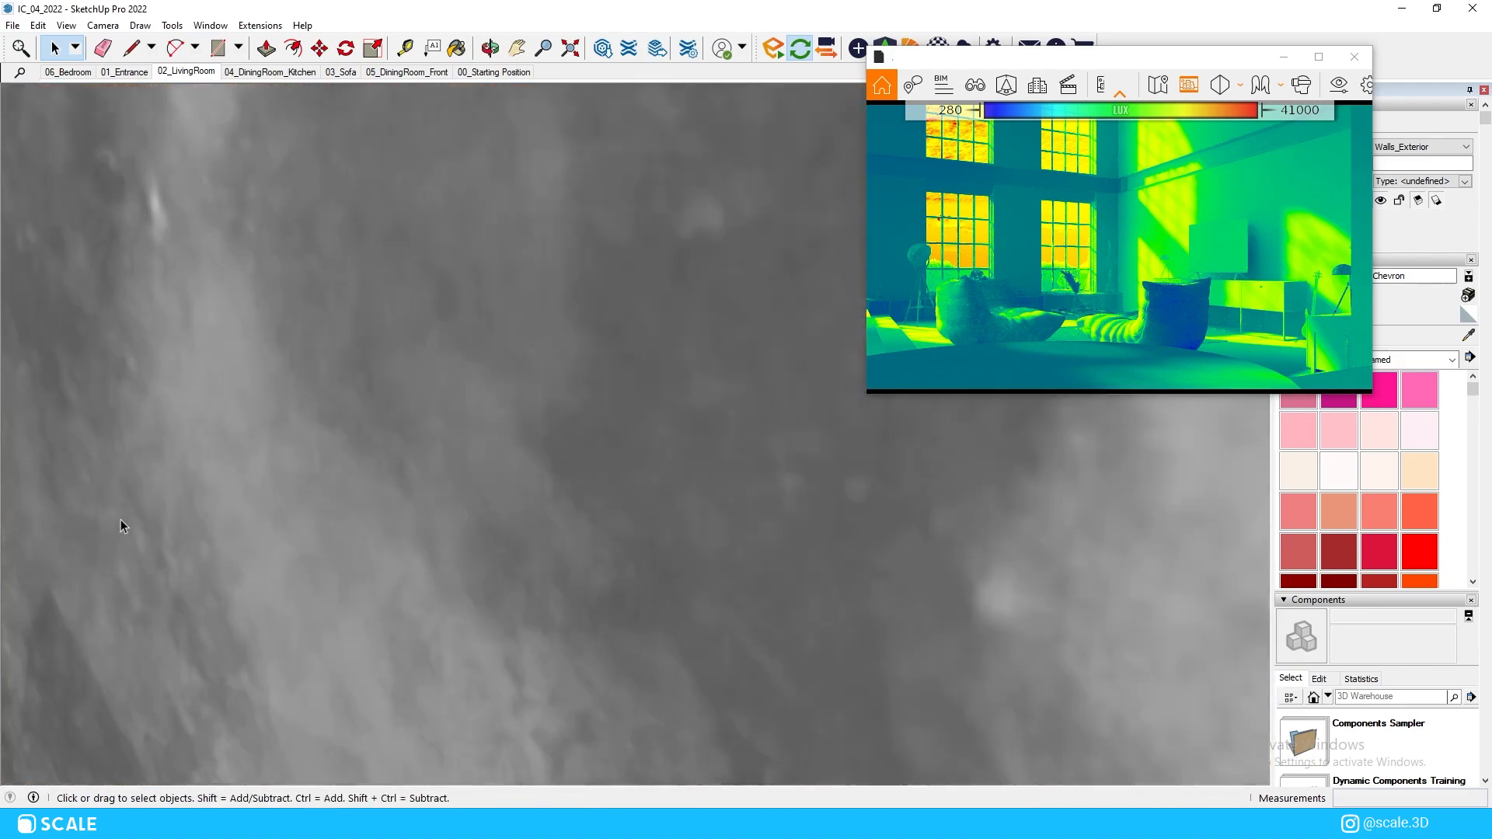
middle_click_drag(119, 519, 885, 449)
scroll(959, 483, "down", 5)
mouse_move(959, 483)
middle_mouse_down()
mouse_move(486, 511)
mouse_move(418, 446)
middle_mouse_up()
scroll(487, 510, "down", 3)
left_click(187, 71)
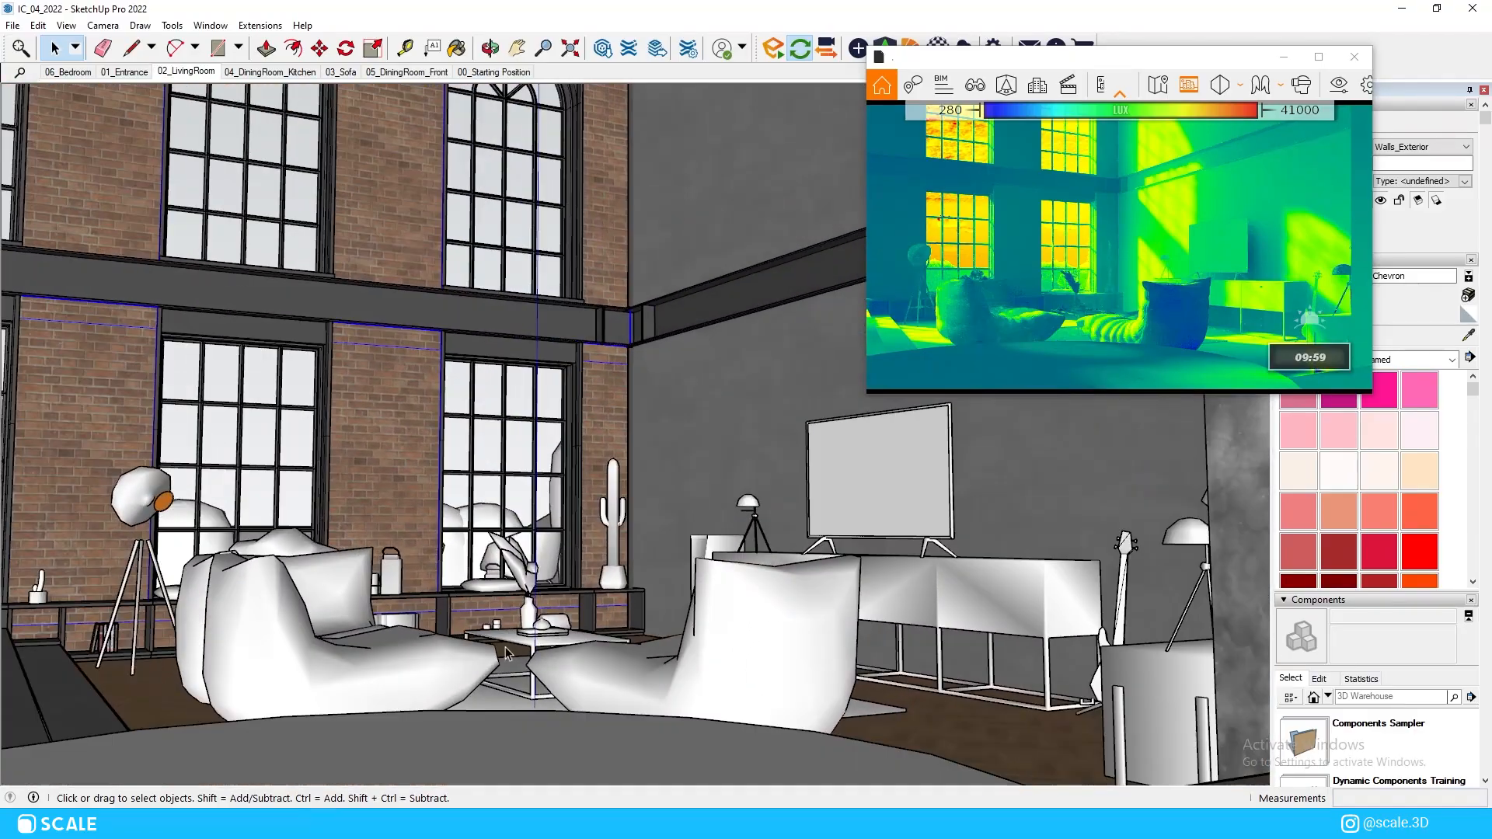
Remove the direct sunlight in the atmosphere settings of the 02_LivingRoom view
scroll(544, 668, "up", 5)
middle_click_drag(544, 668, 731, 678)
scroll(688, 655, "up", 3)
left_click(1331, 91)
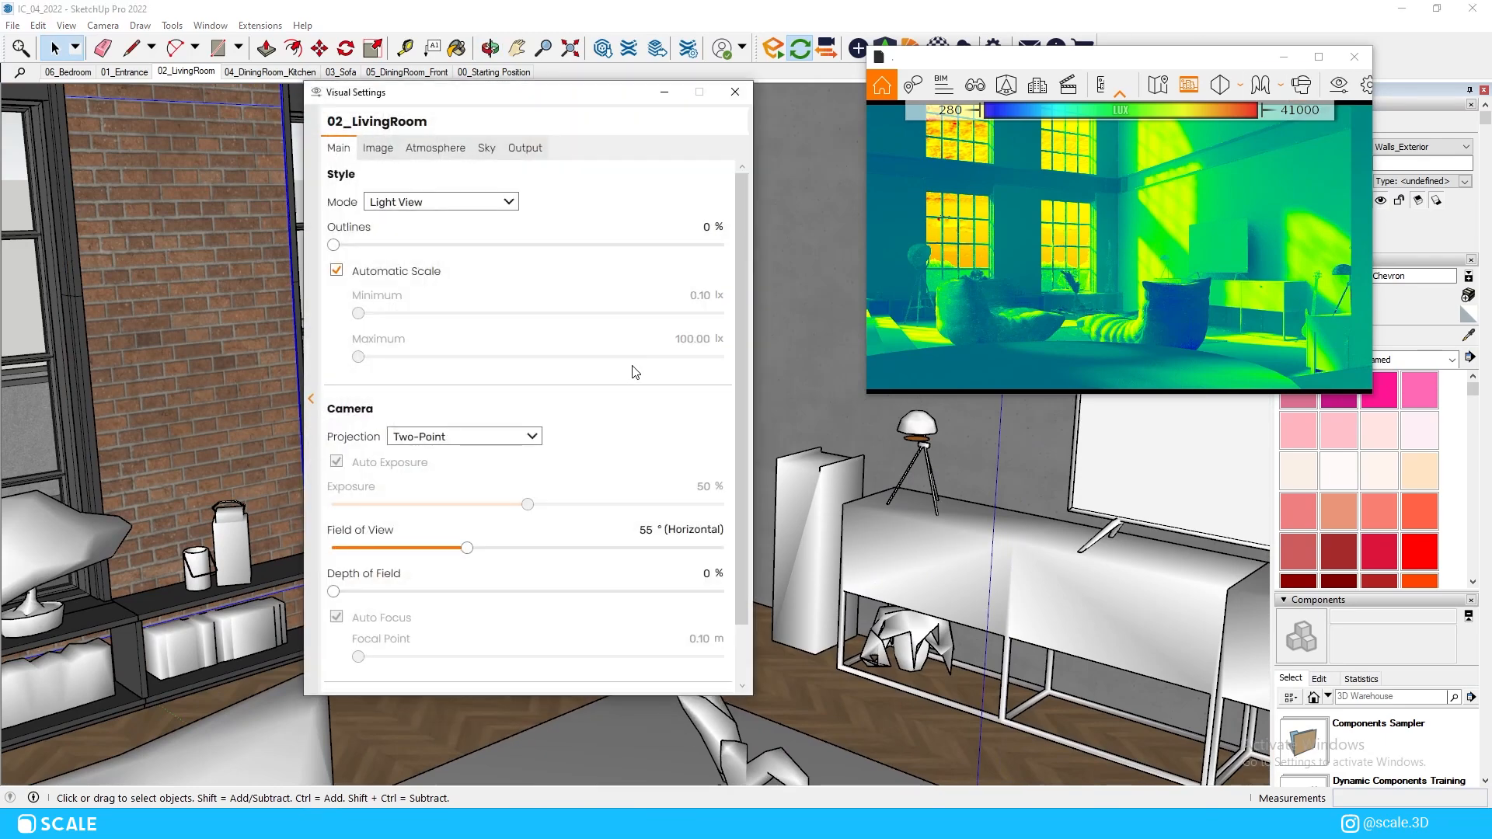
left_click(418, 148)
left_click(336, 363)
left_click(733, 92)
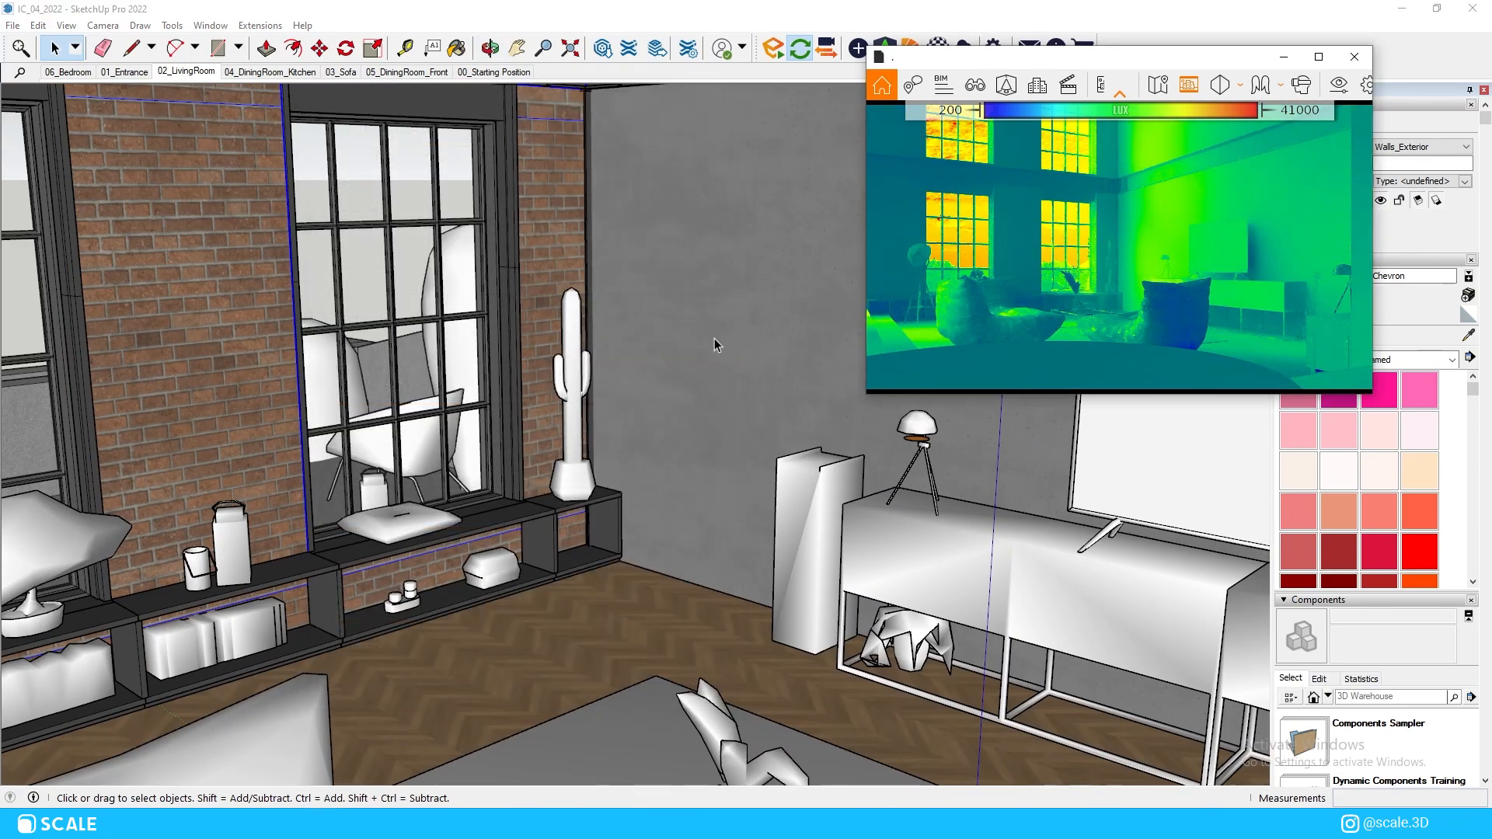
Place an Enscape line light on the floor near the corner shelf with a length of 1.09 m
scroll(372, 613, "up", 1)
mouse_move(372, 613)
middle_mouse_down()
mouse_move(447, 613)
mouse_move(361, 607)
middle_mouse_up()
left_click(857, 46)
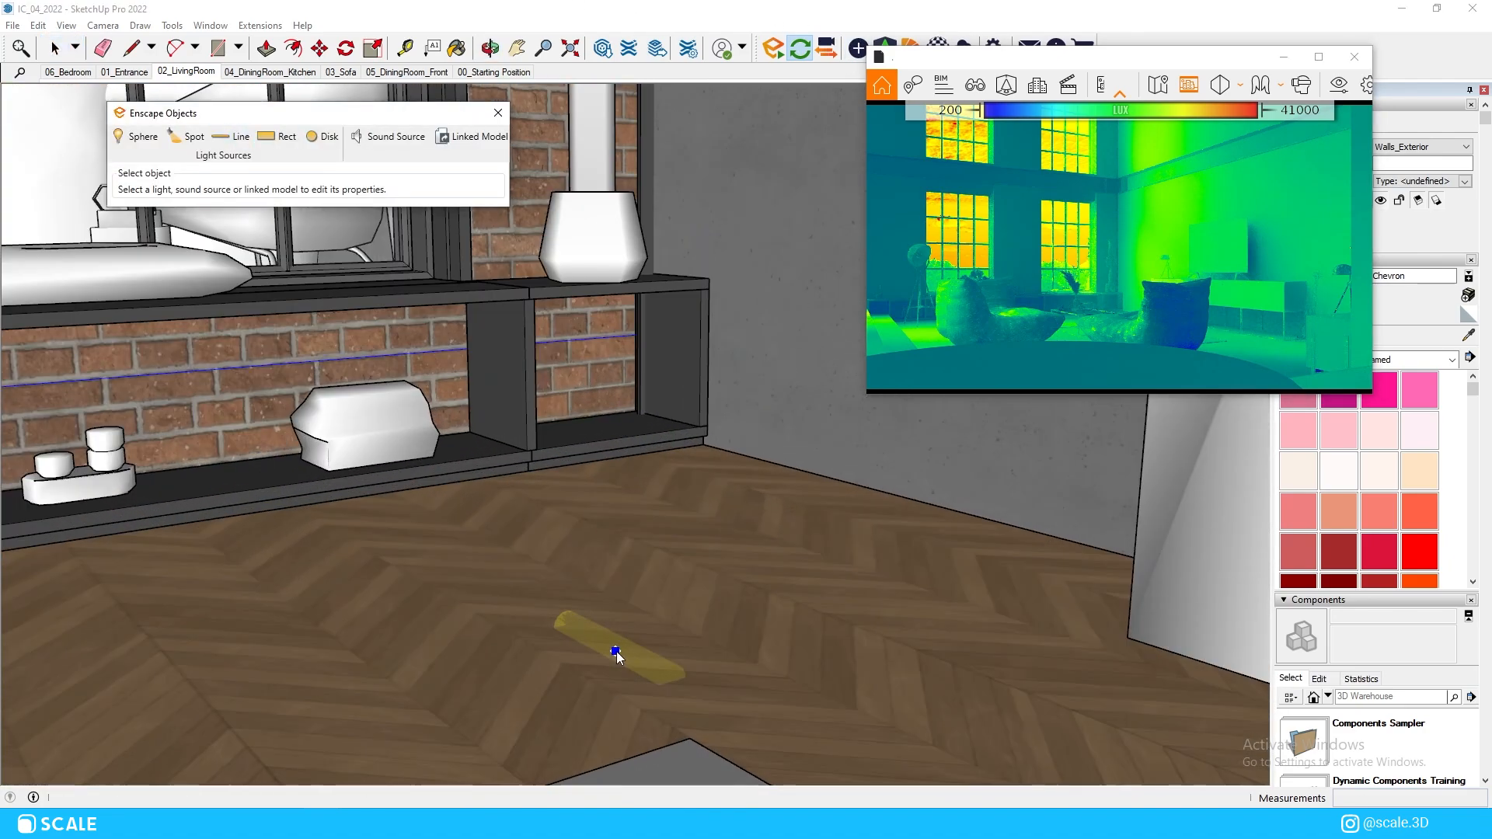
left_click(614, 649)
left_click_drag(224, 215, 274, 214)
scroll(624, 481, "down", 1)
scroll(777, 678, "up", 1)
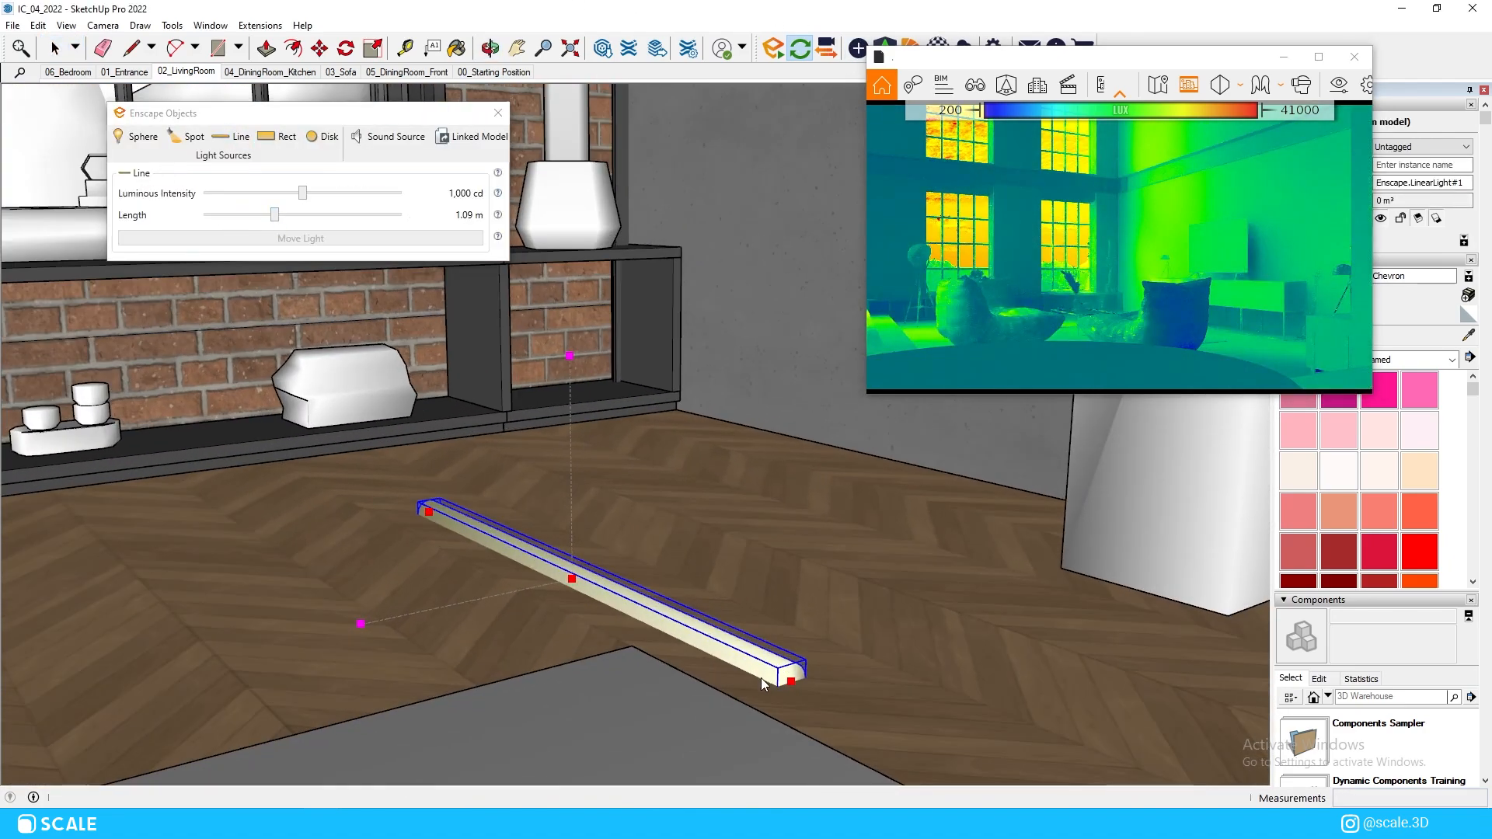
Stand the line light upright, position it in front of the corner shelf and shorten it slightly
key("m")
left_click(727, 650)
left_click(561, 526)
scroll(564, 346, "down", 1)
left_click(586, 749)
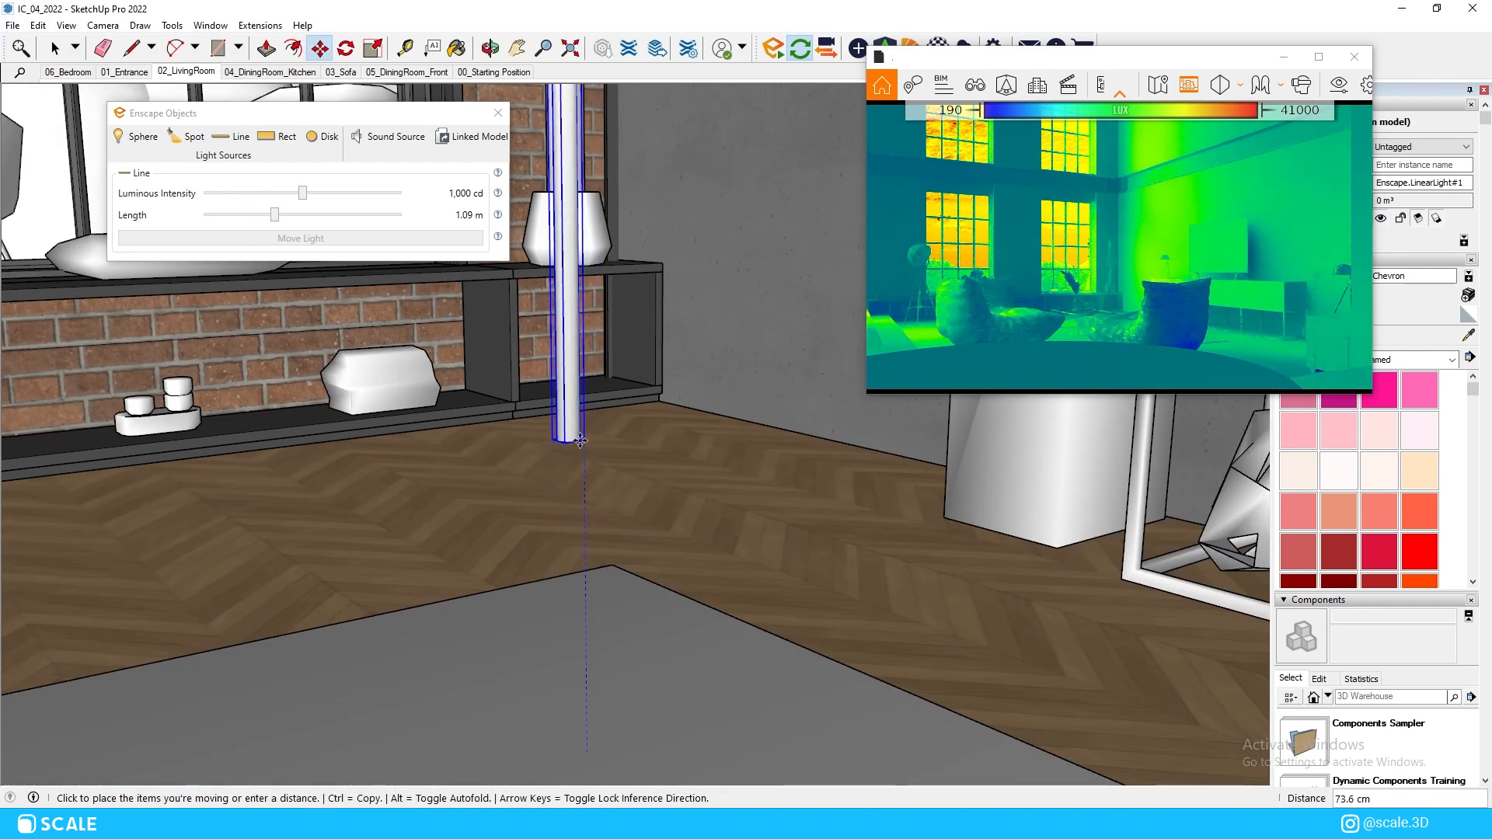
left_click(592, 579)
middle_click_drag(594, 497, 551, 558)
left_click_drag(274, 214, 267, 215)
Array the upright line light with five evenly spaced copies to form a row of six
scroll(501, 668, "up", 3)
middle_click_drag(509, 684, 560, 616)
scroll(567, 575, "up", 3)
left_click(619, 553)
key("ctrl")
type("5x")
key("Return")
scroll(622, 556, "down", 5)
middle_click_drag(643, 376, 638, 435)
Select the row of six line lights and copy it across the living room floor
key("space")
left_click(621, 547)
left_click(600, 558, "shift")
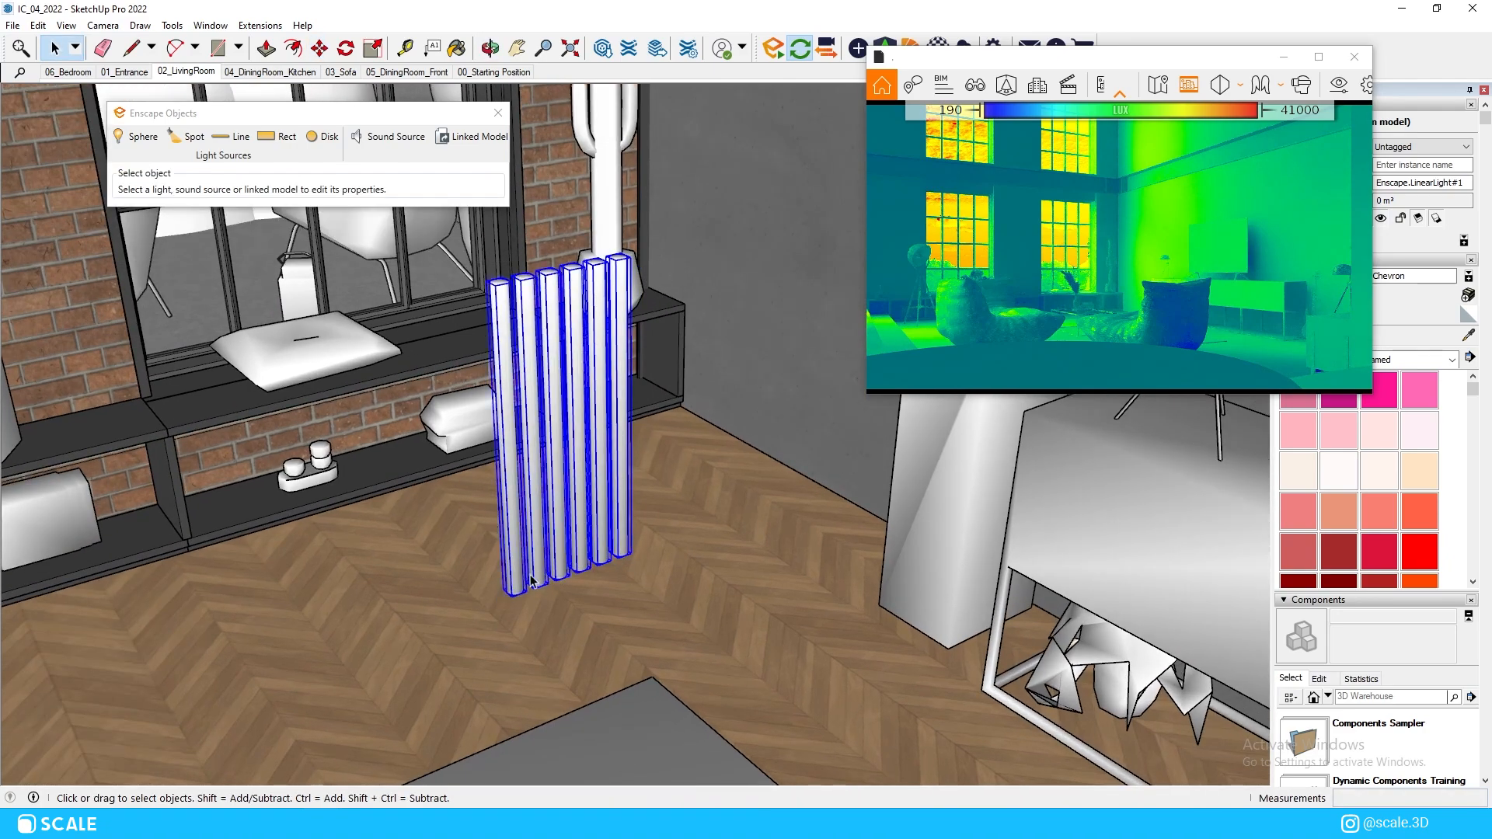
middle_click_drag(531, 582, 778, 642)
left_click(767, 694)
scroll(738, 591, "down", 3)
key("m")
left_click(963, 676)
left_click(822, 749)
scroll(788, 777, "down", 3)
scroll(697, 599, "down", 5)
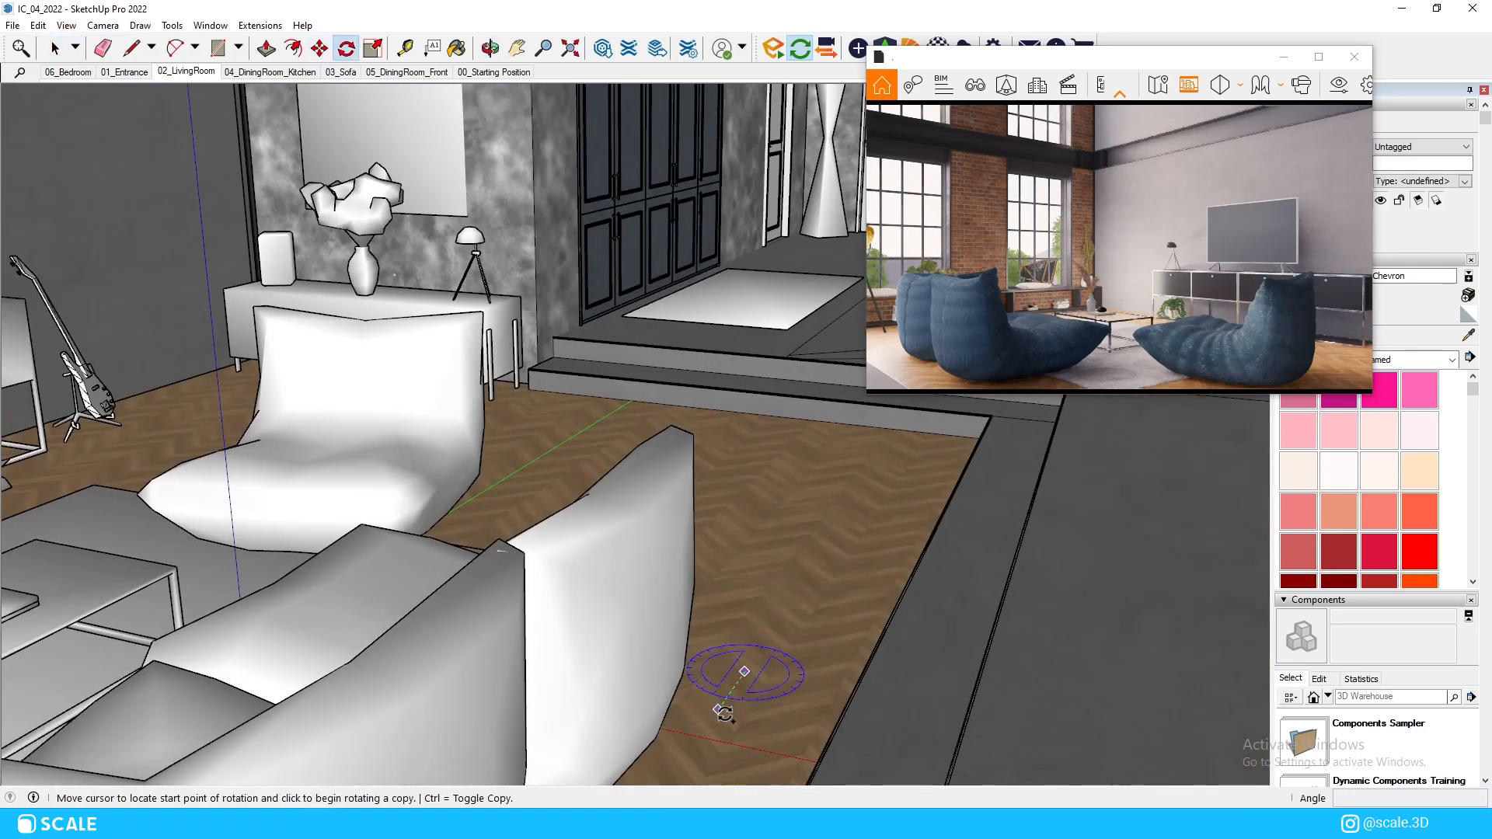
Position rows of line lights behind the sofa and beside the console near the steps
left_click(716, 703)
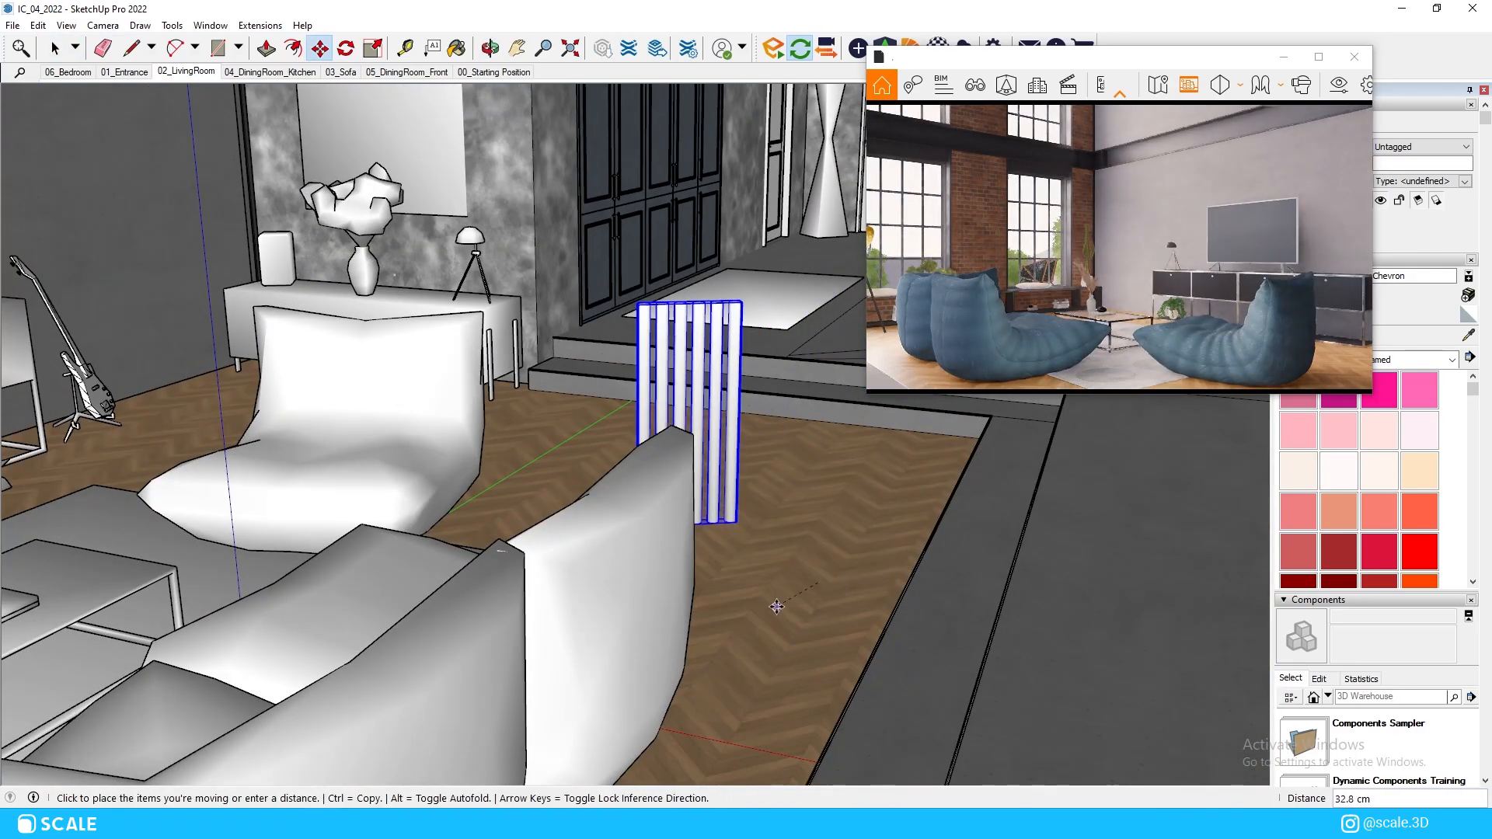
left_click(636, 714)
key("q")
scroll(826, 522, "up", 4)
middle_click_drag(900, 488, 497, 629)
key("m")
left_click(458, 656)
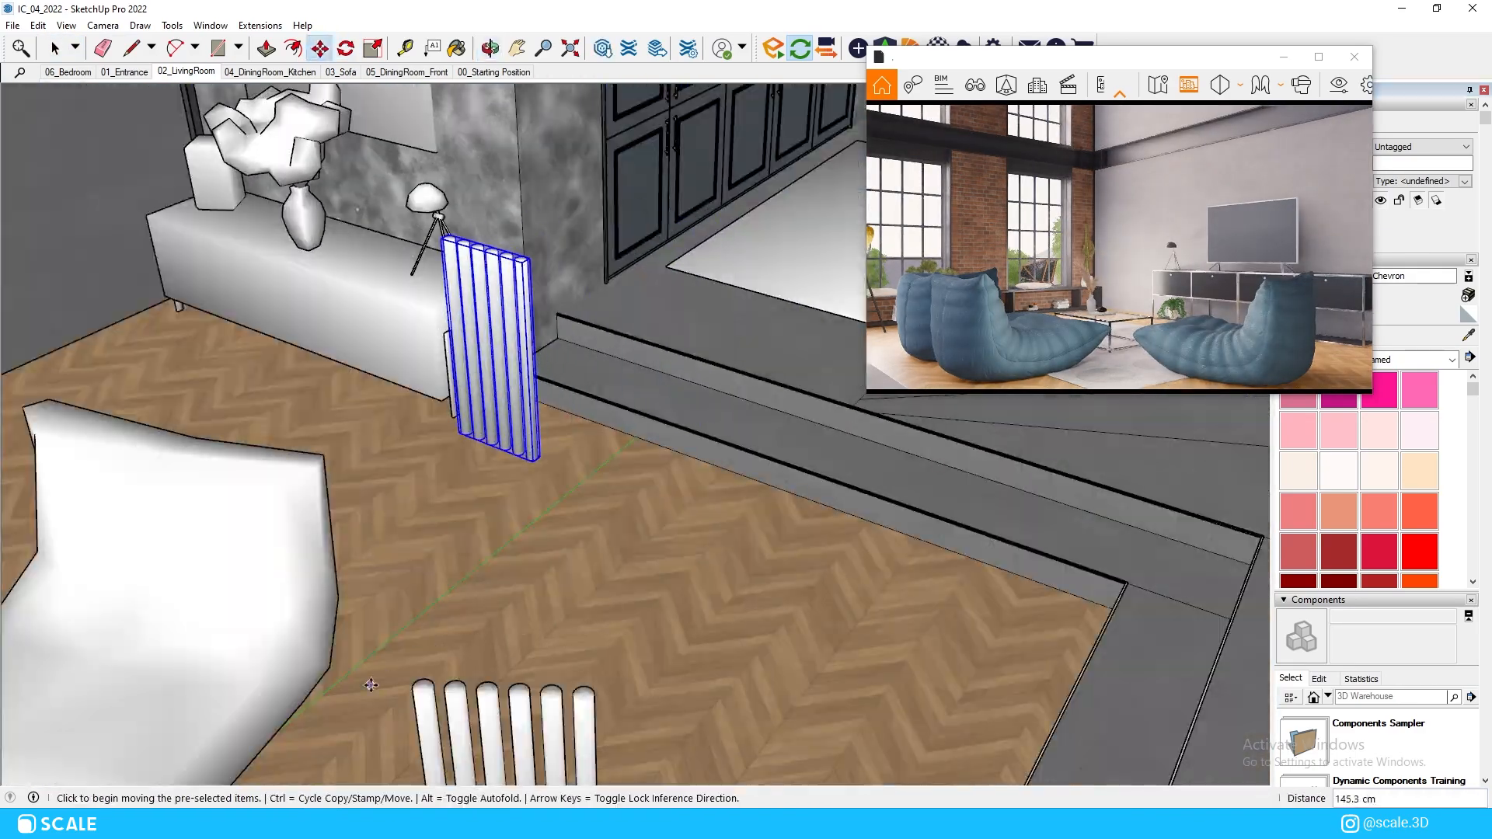
left_click(330, 696)
Rotate the row of line lights beside the sofa and move it into place
middle_click_drag(497, 575, 707, 459)
key("space")
left_click(808, 544)
key("q")
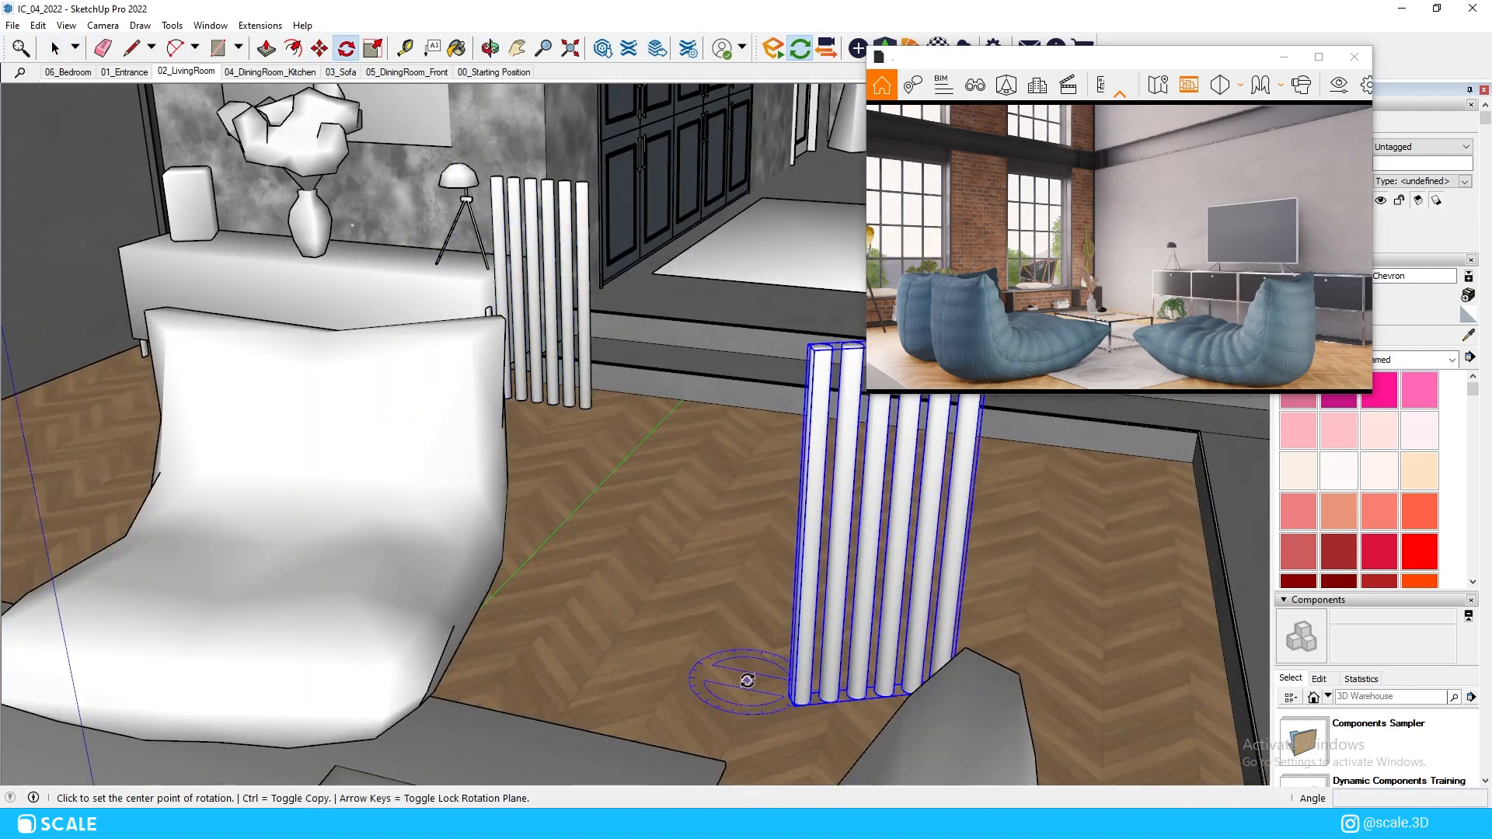
left_click(793, 702)
key("m")
left_click(782, 716)
middle_click_drag(894, 661, 718, 665)
key("space")
Paint three of the line light rows with the SandyBrown colour
scroll(718, 667, "up", 5)
scroll(740, 667, "down", 4)
scroll(882, 536, "down", 7)
scroll(1308, 468, "down", 3)
left_click(1307, 471)
left_click(659, 552)
left_click(529, 660)
left_click(142, 575)
scroll(1428, 507, "down", 4)
scroll(1427, 509, "up", 6)
scroll(1425, 509, "down", 1)
Paint all four rows of line lights with the Wheat colour to give them a warm tint
left_click(1344, 552)
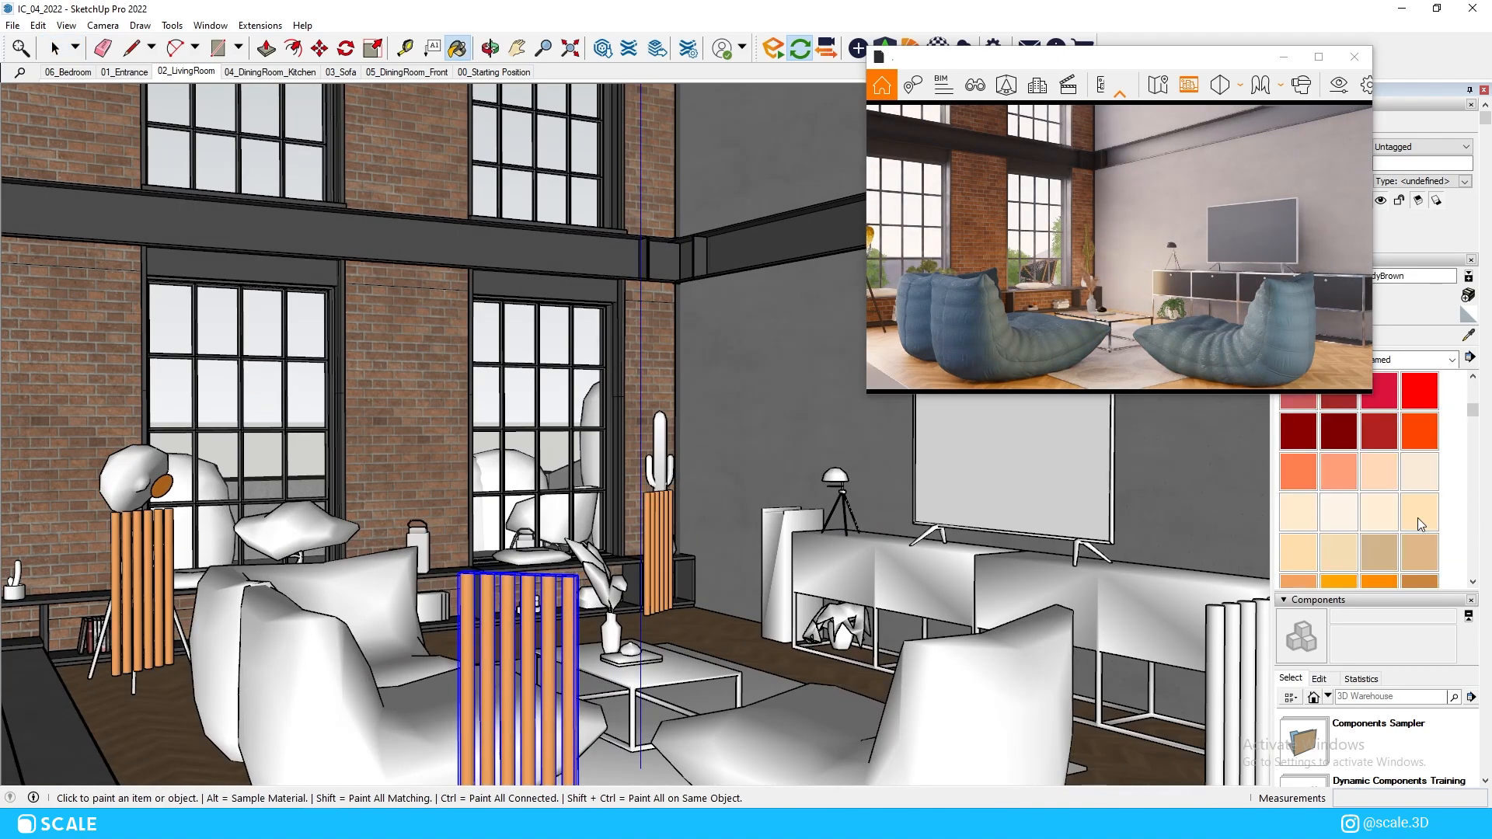
left_click(659, 552)
left_click(528, 660)
left_click(142, 583)
middle_click_drag(700, 661, 606, 653, "shift")
left_click(1116, 683)
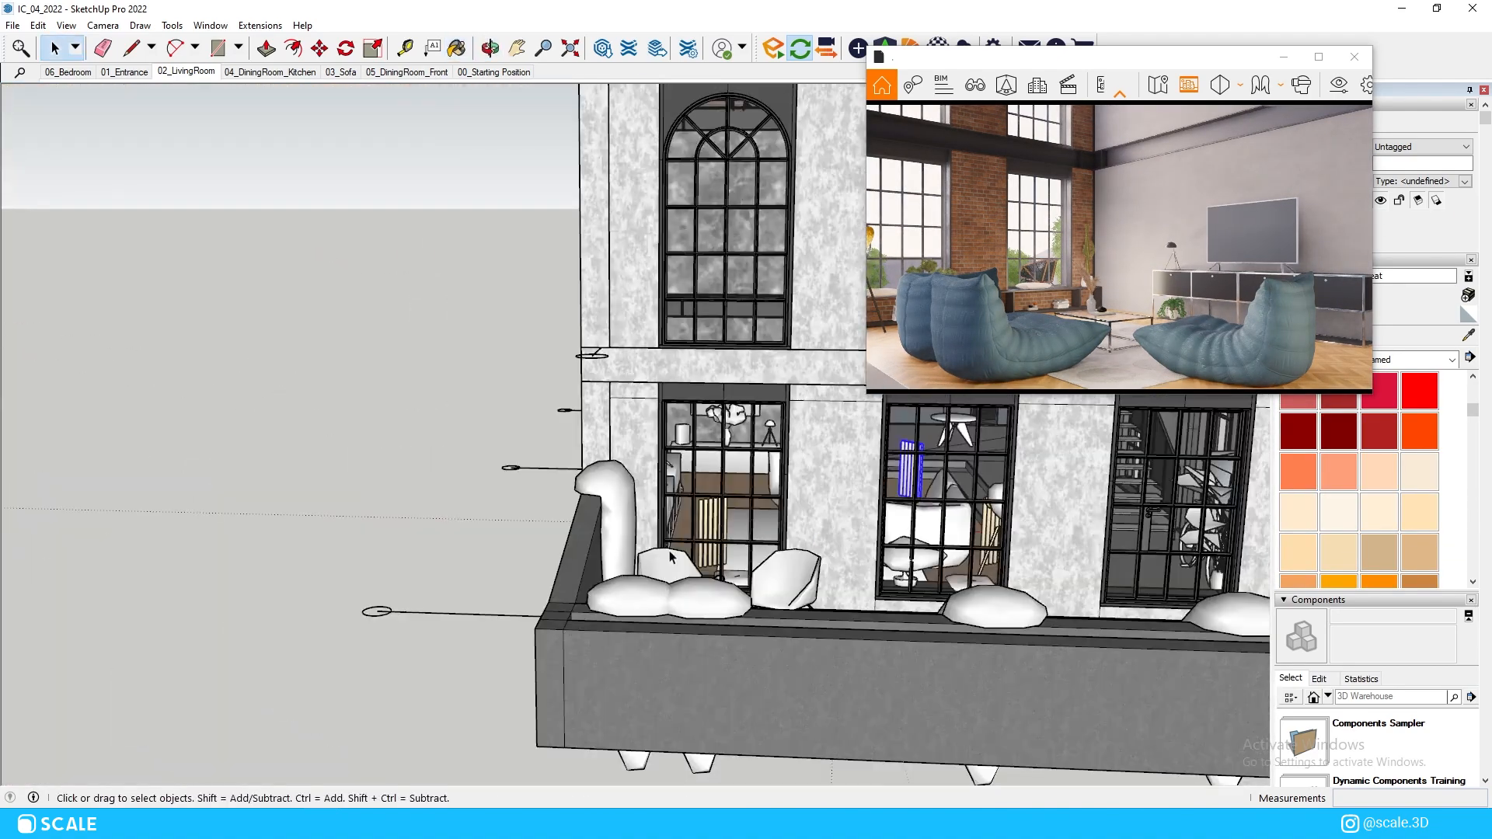
Draw connected guide lines on the ground outside the balcony
key("l")
scroll(490, 599, "up", 2)
left_click(182, 605)
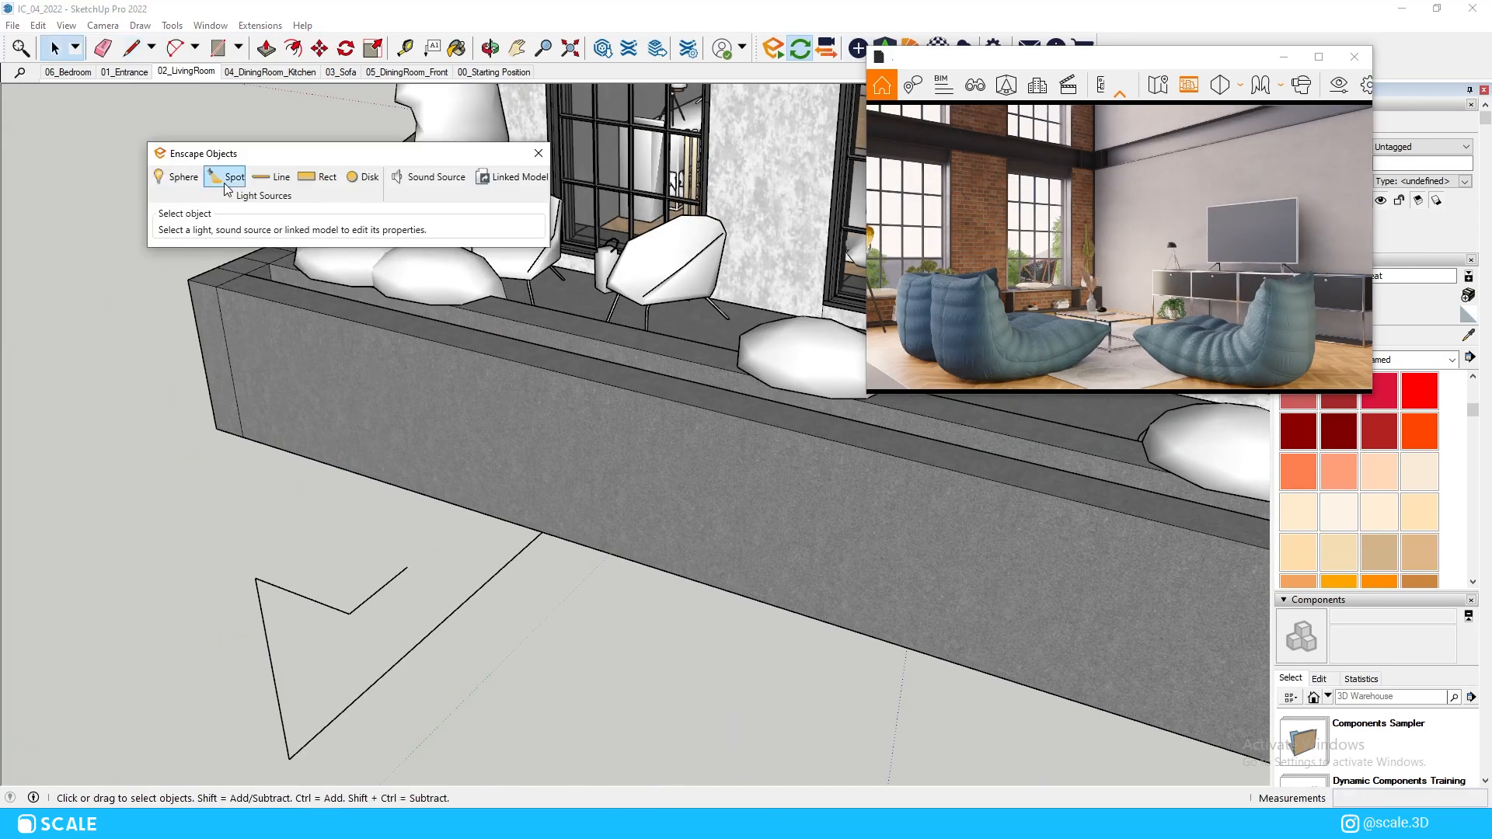
Place a spot light outside the living room window with a 74.4° beam angle and 101,319 cd luminous intensity
left_click(228, 177)
mouse_move(359, 255)
left_mouse_down()
mouse_move(486, 257)
mouse_move(372, 234)
mouse_move(382, 244)
left_mouse_up()
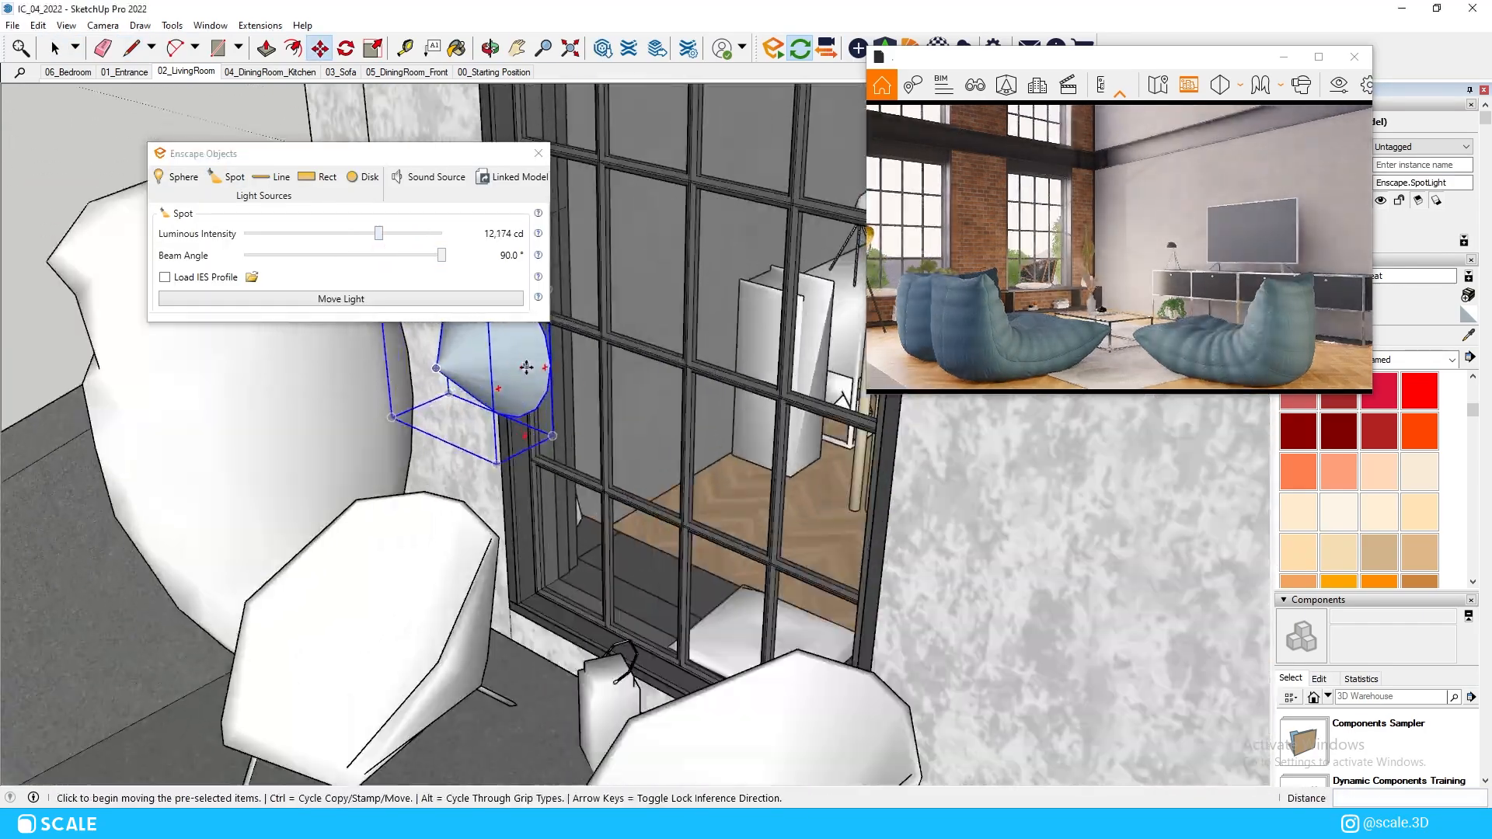
scroll(526, 367, "up", 5)
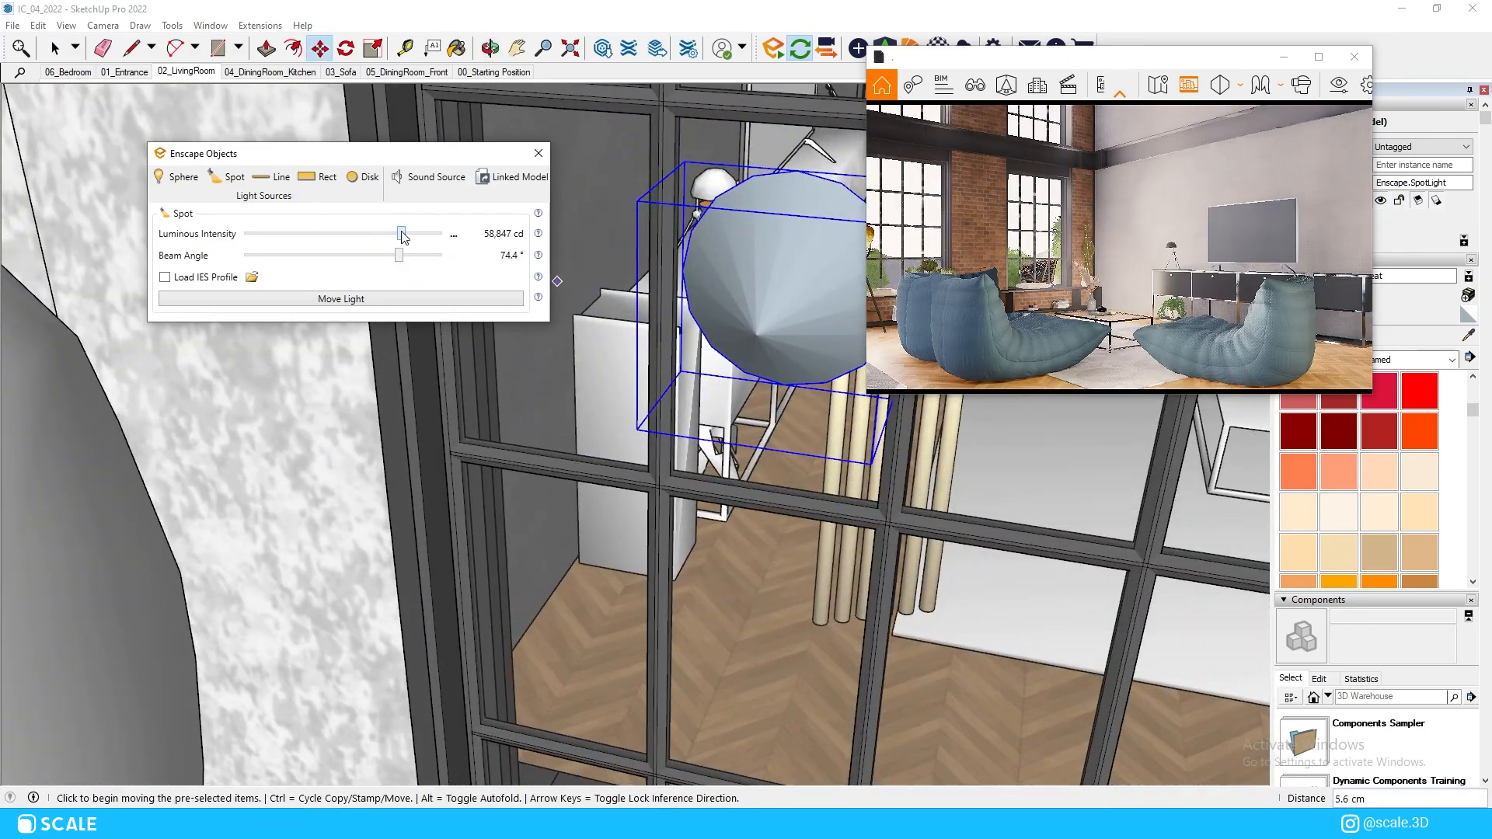
left_click_drag(403, 236, 411, 235)
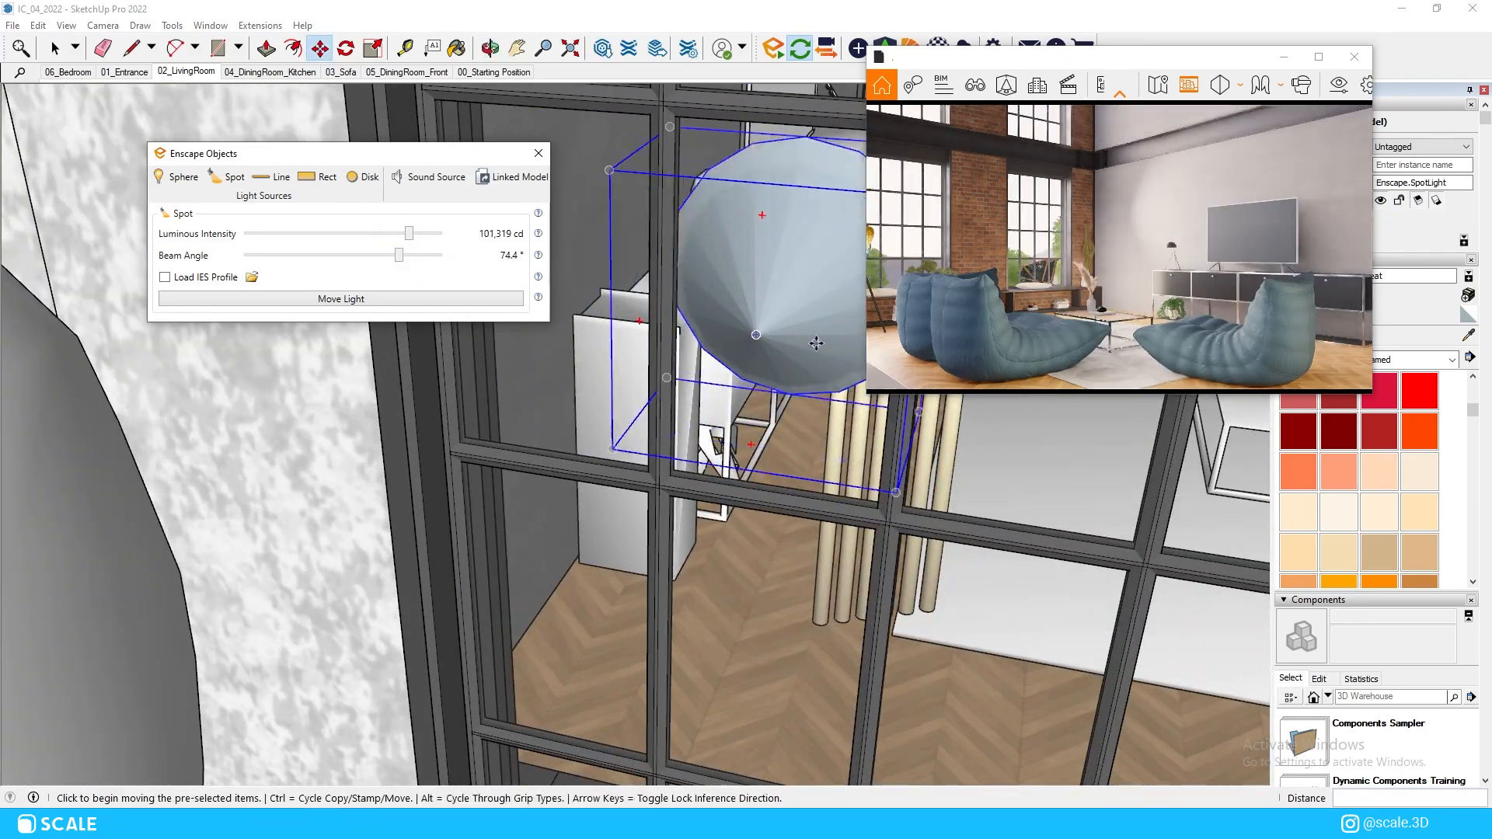
Place a rectangular light 1.56 m wide and 0.20 m long at the window between the balcony chairs
middle_click_drag(763, 213, 593, 400)
scroll(702, 362, "down", 8)
key("space")
left_click(623, 423)
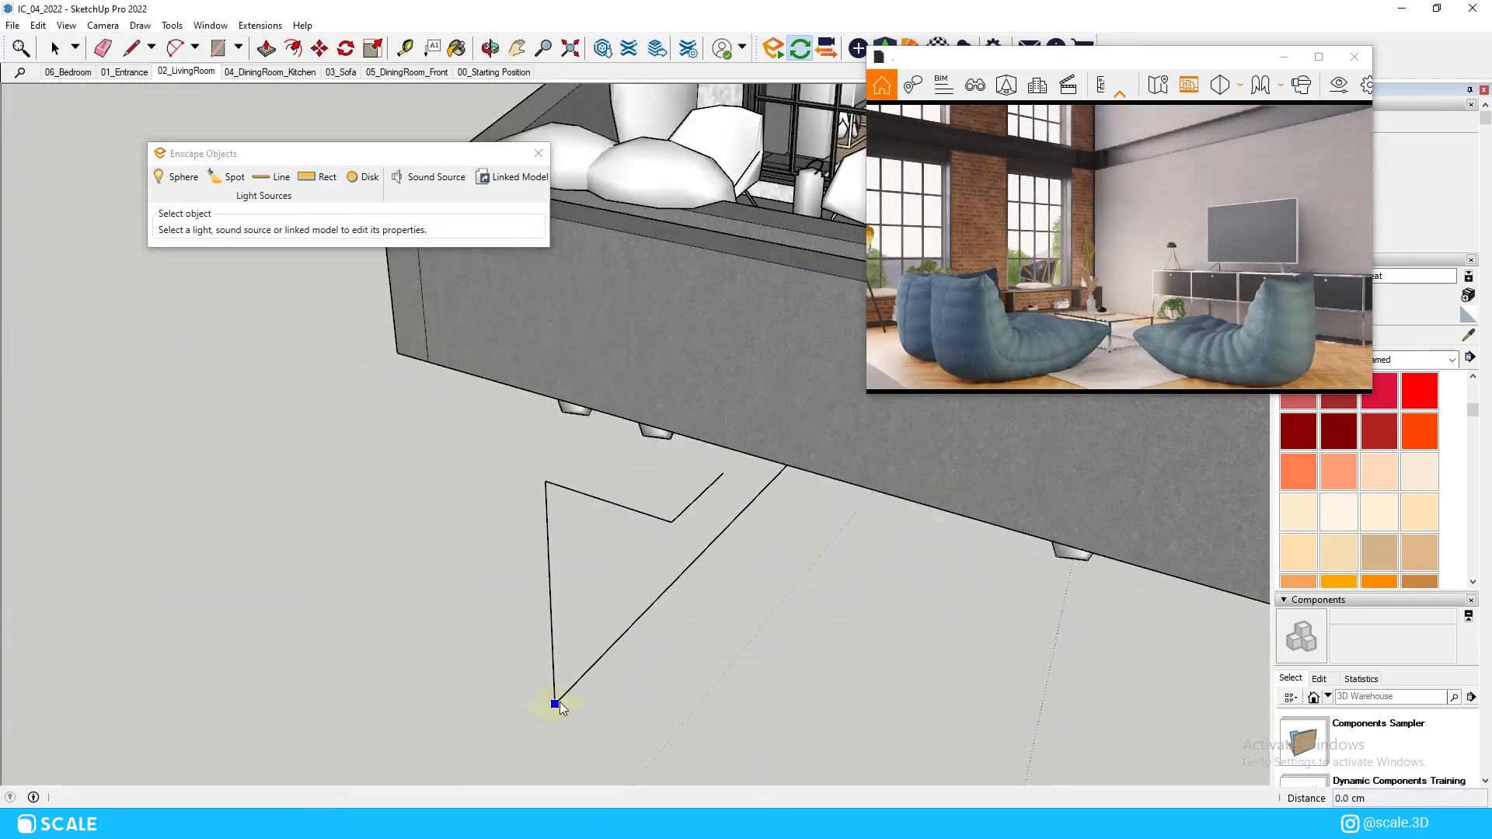
scroll(595, 707, "up", 6)
left_click(743, 381)
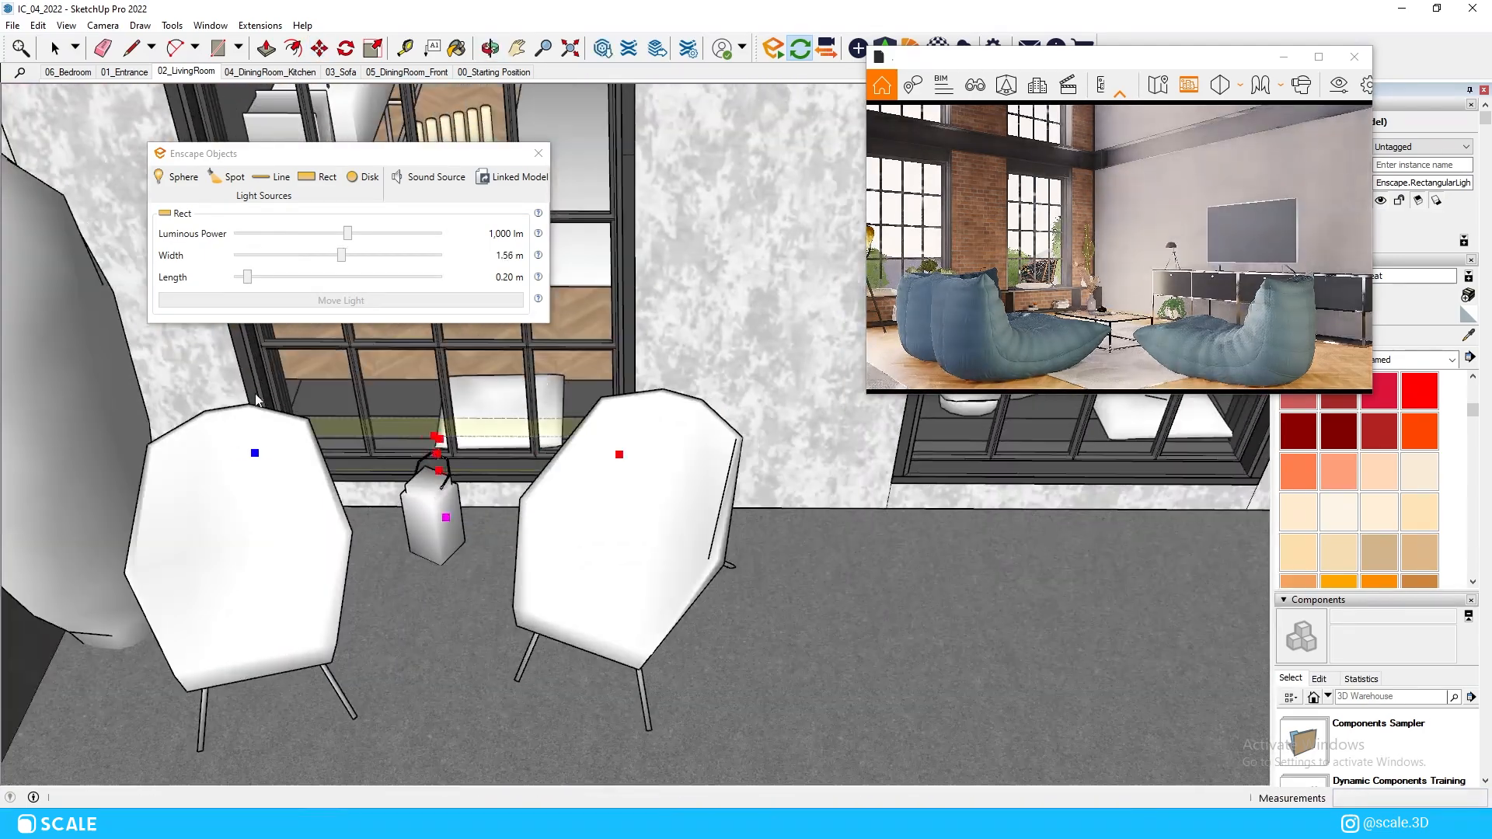
scroll(562, 339, "down", 6)
middle_click_drag(699, 467, 894, 466)
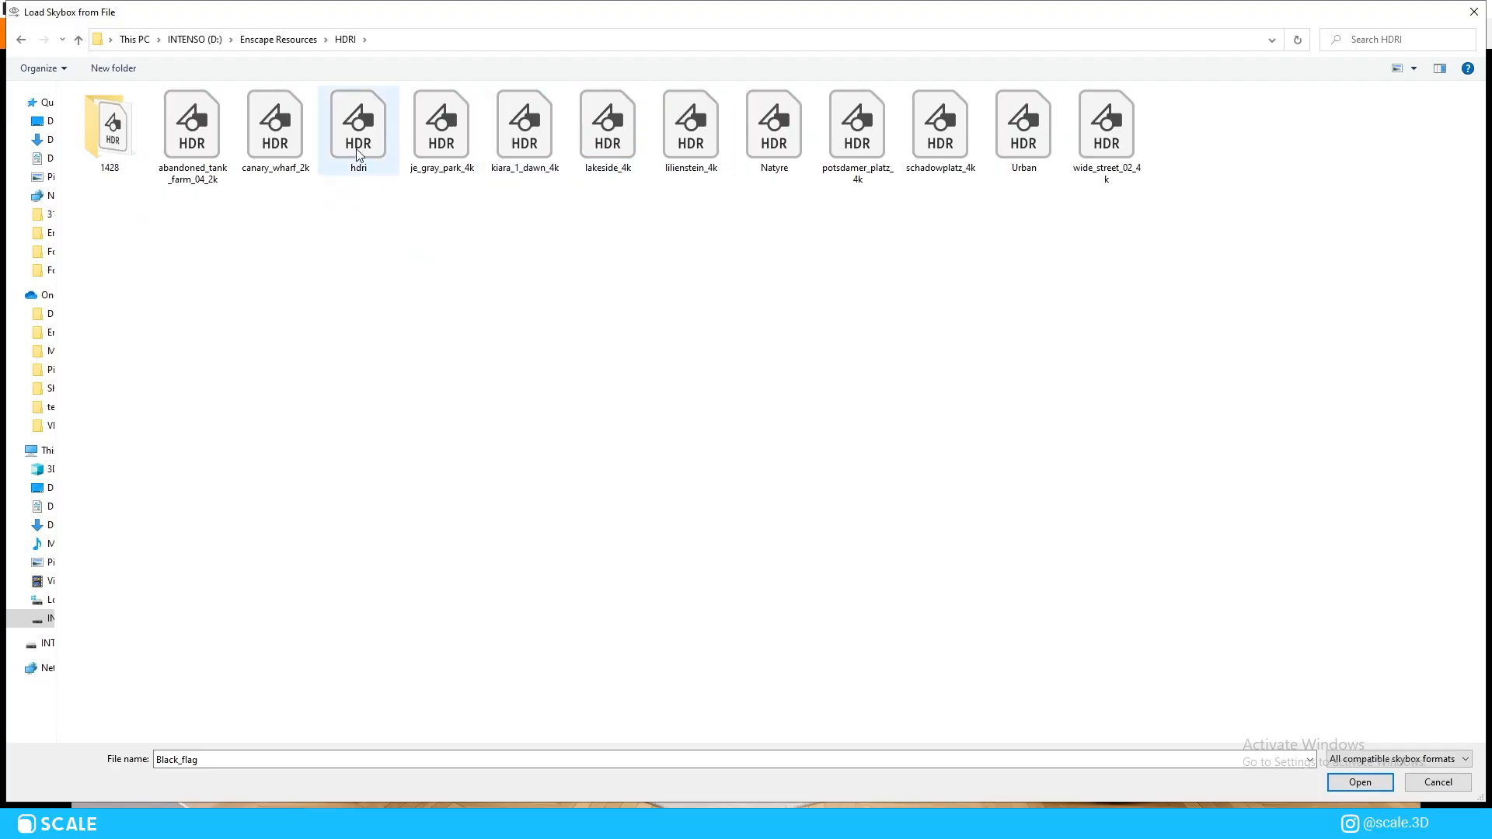
Load hdri.hdr as the skybox of the HDRI 1 preset and the Urban file for the HDRI 2 preset
left_click(357, 130)
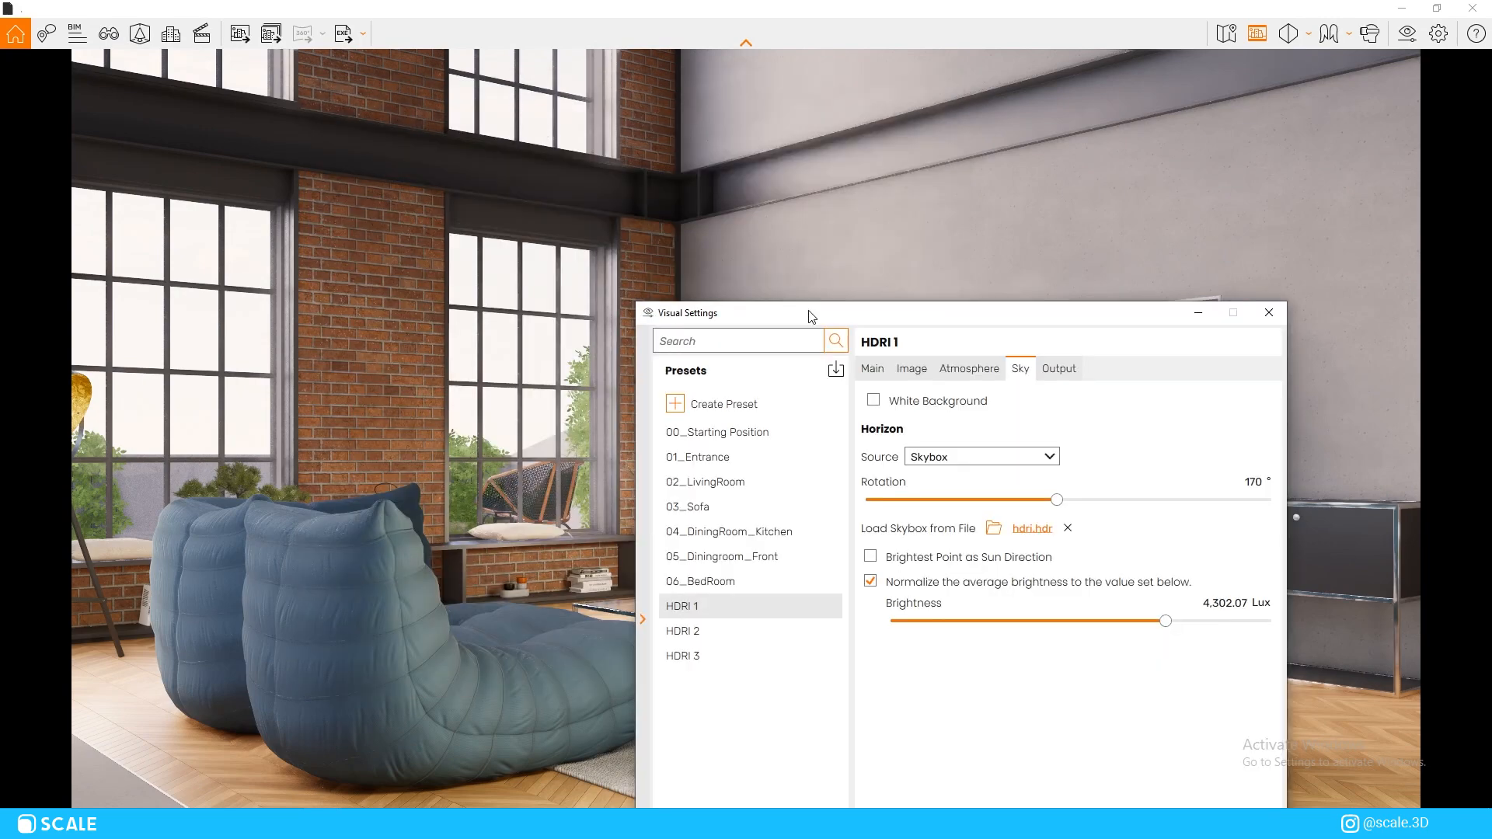
left_click_drag(808, 316, 945, 146)
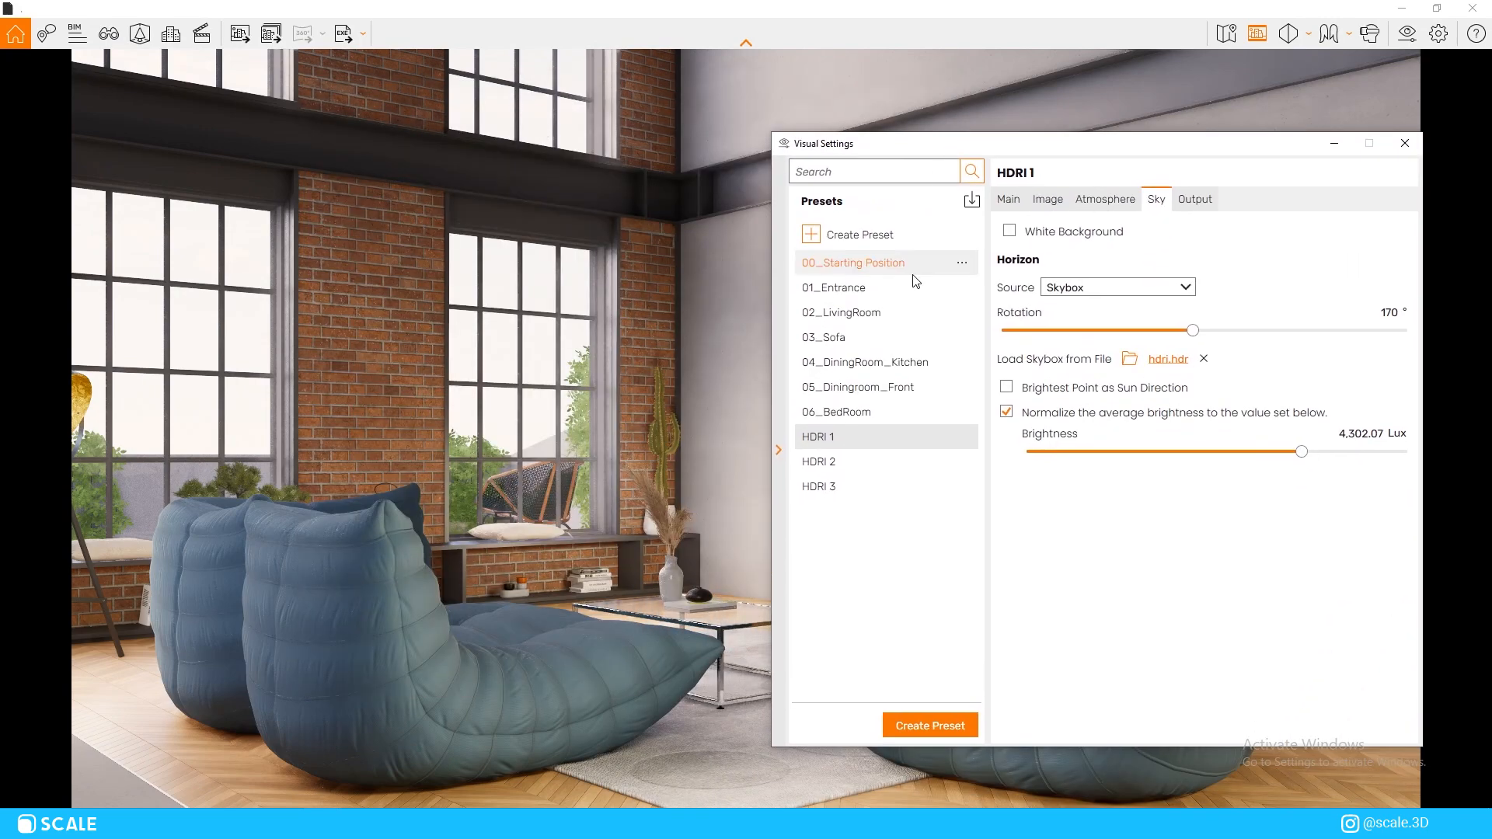
left_click(881, 459)
left_click(1129, 359)
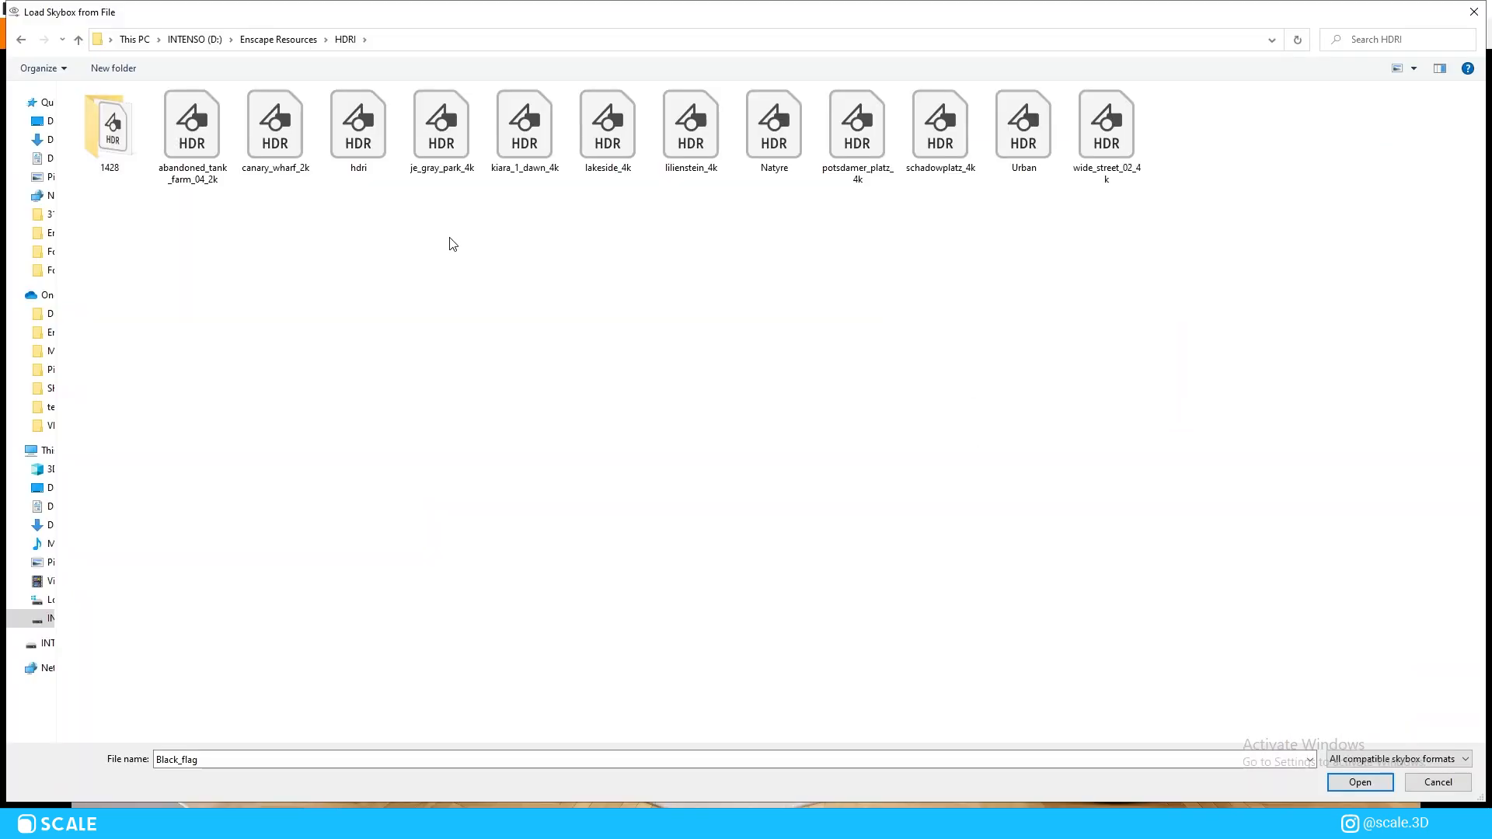
left_click(1042, 166)
double_click(1043, 169)
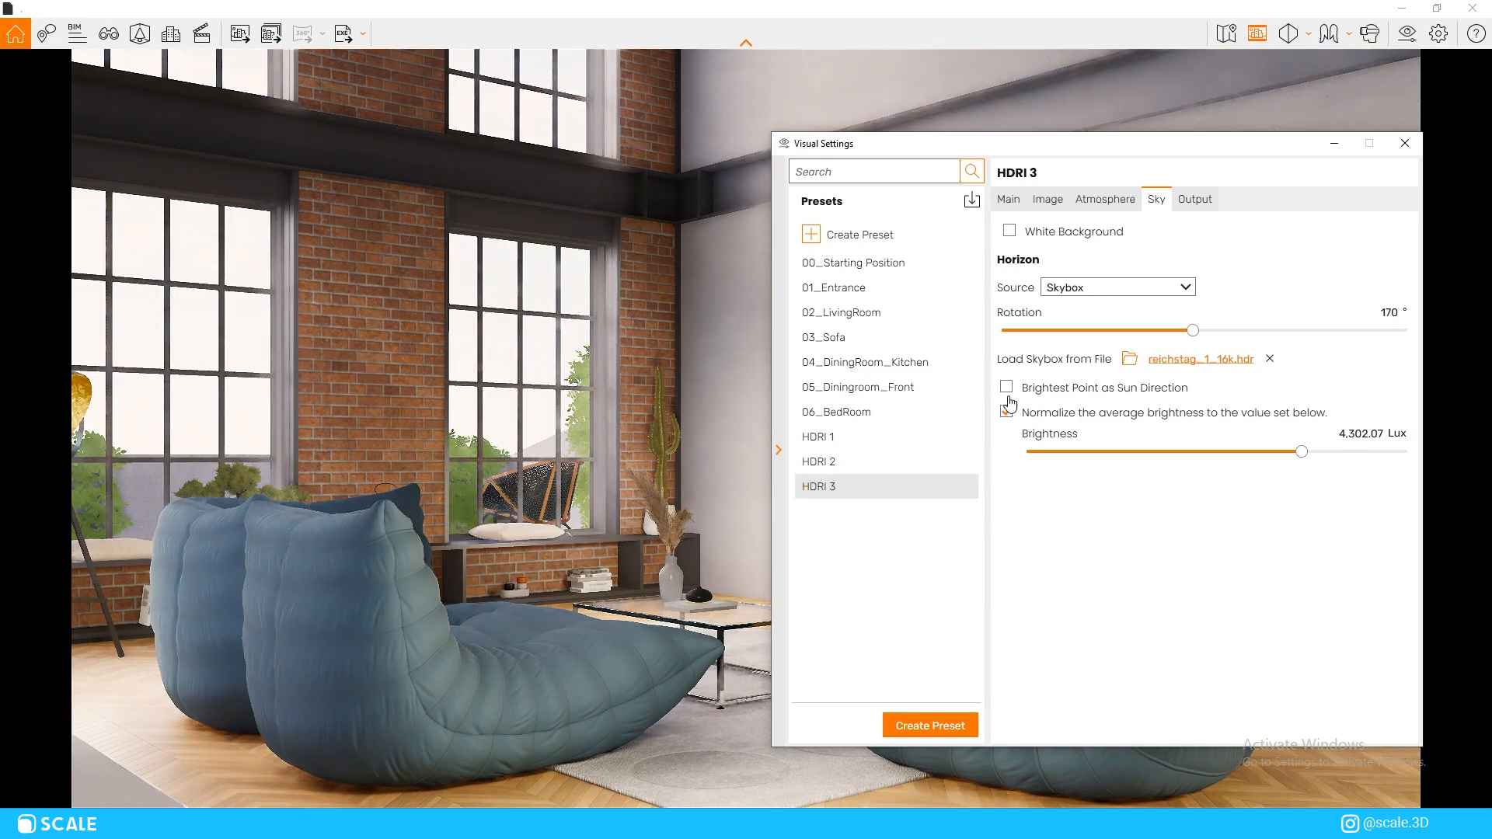
Load Natyre.hdr as the skybox of the HDRI 3 preset
left_click(1129, 359)
double_click(752, 148)
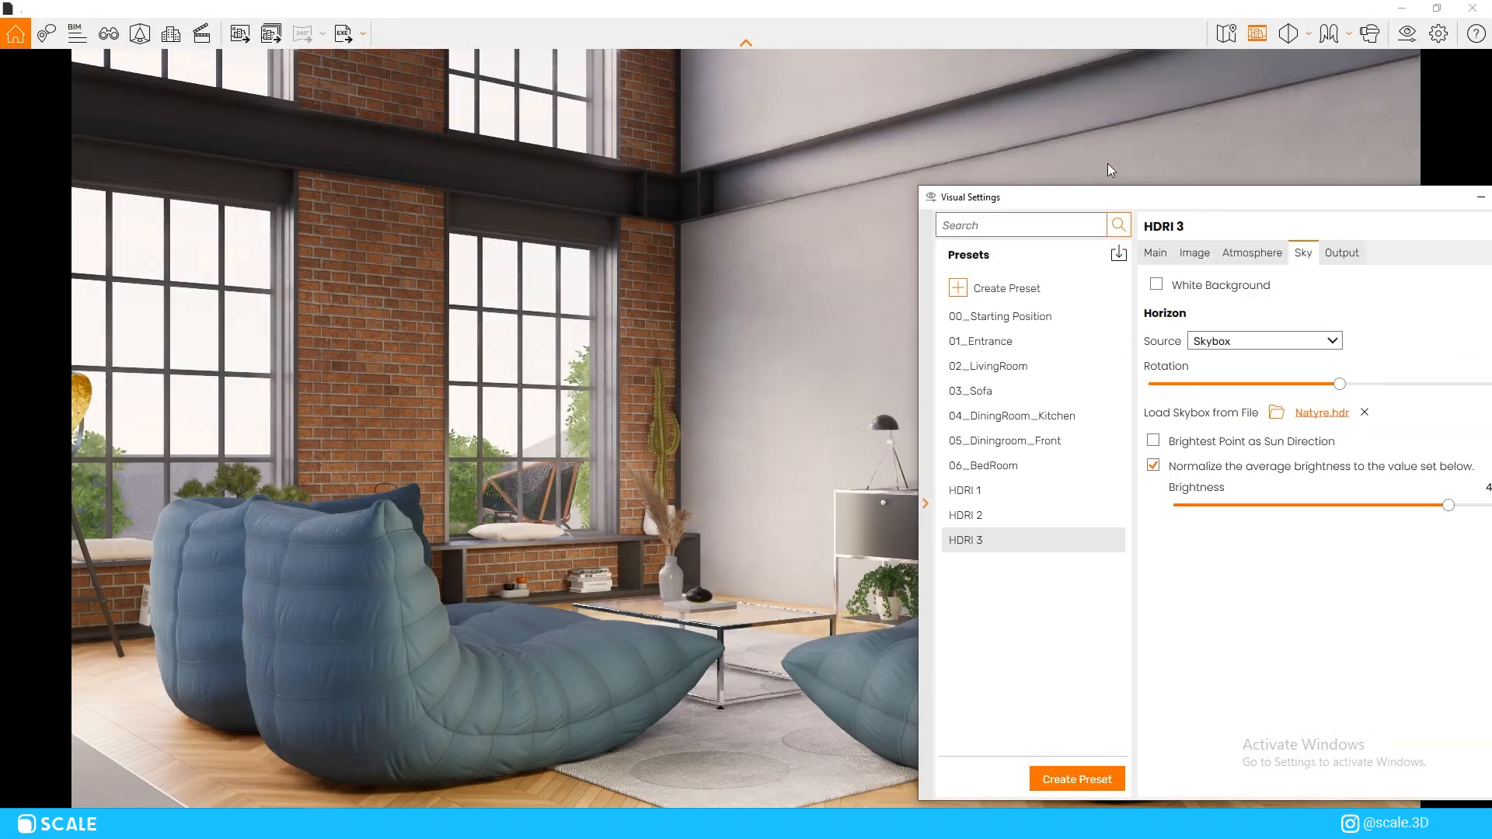
left_click_drag(1107, 203, 1324, 282)
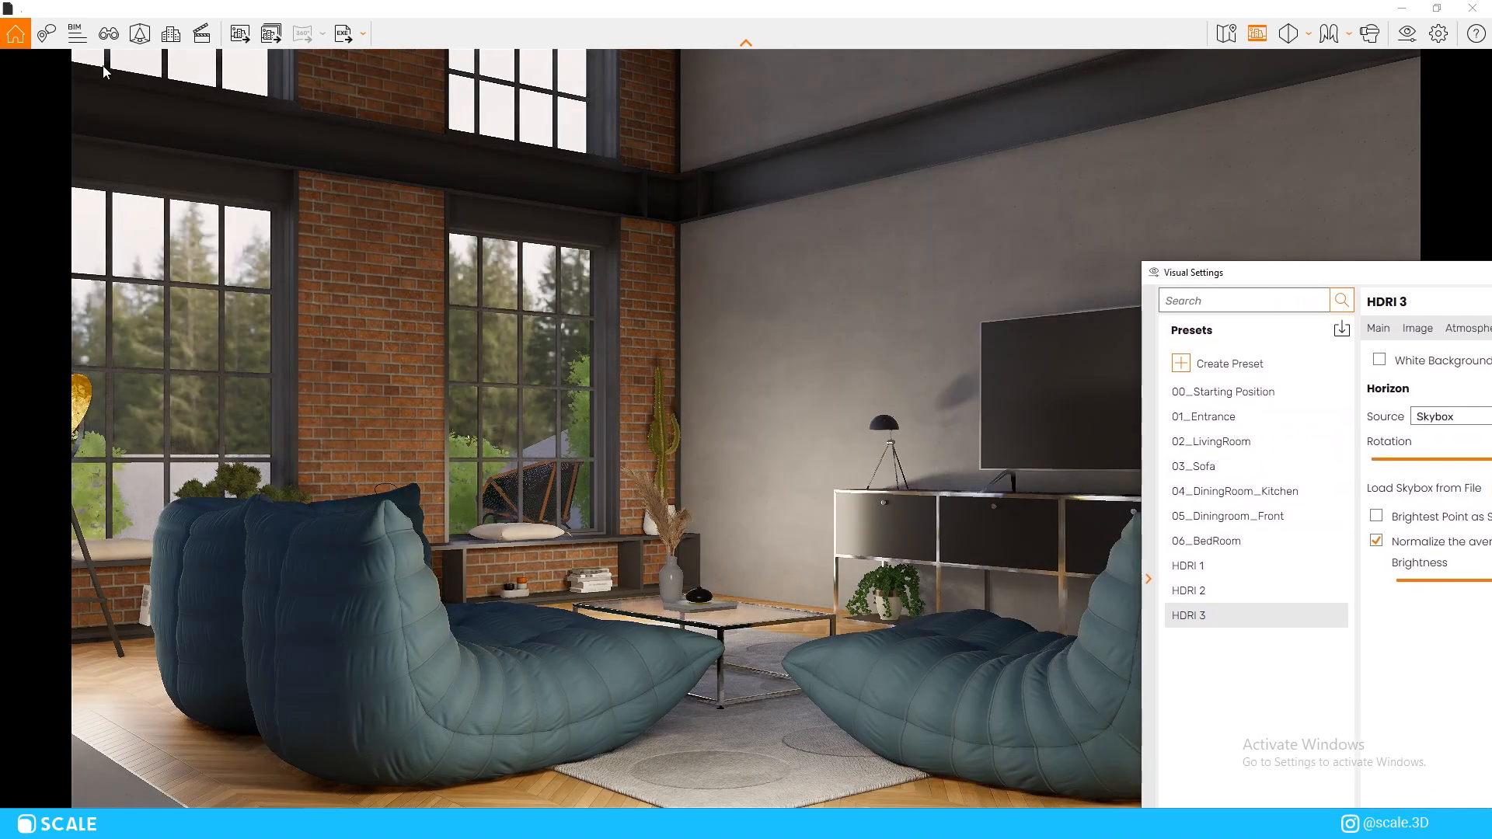
Create a new view named ANGLE 1 without a linked visual preset
left_click(108, 36)
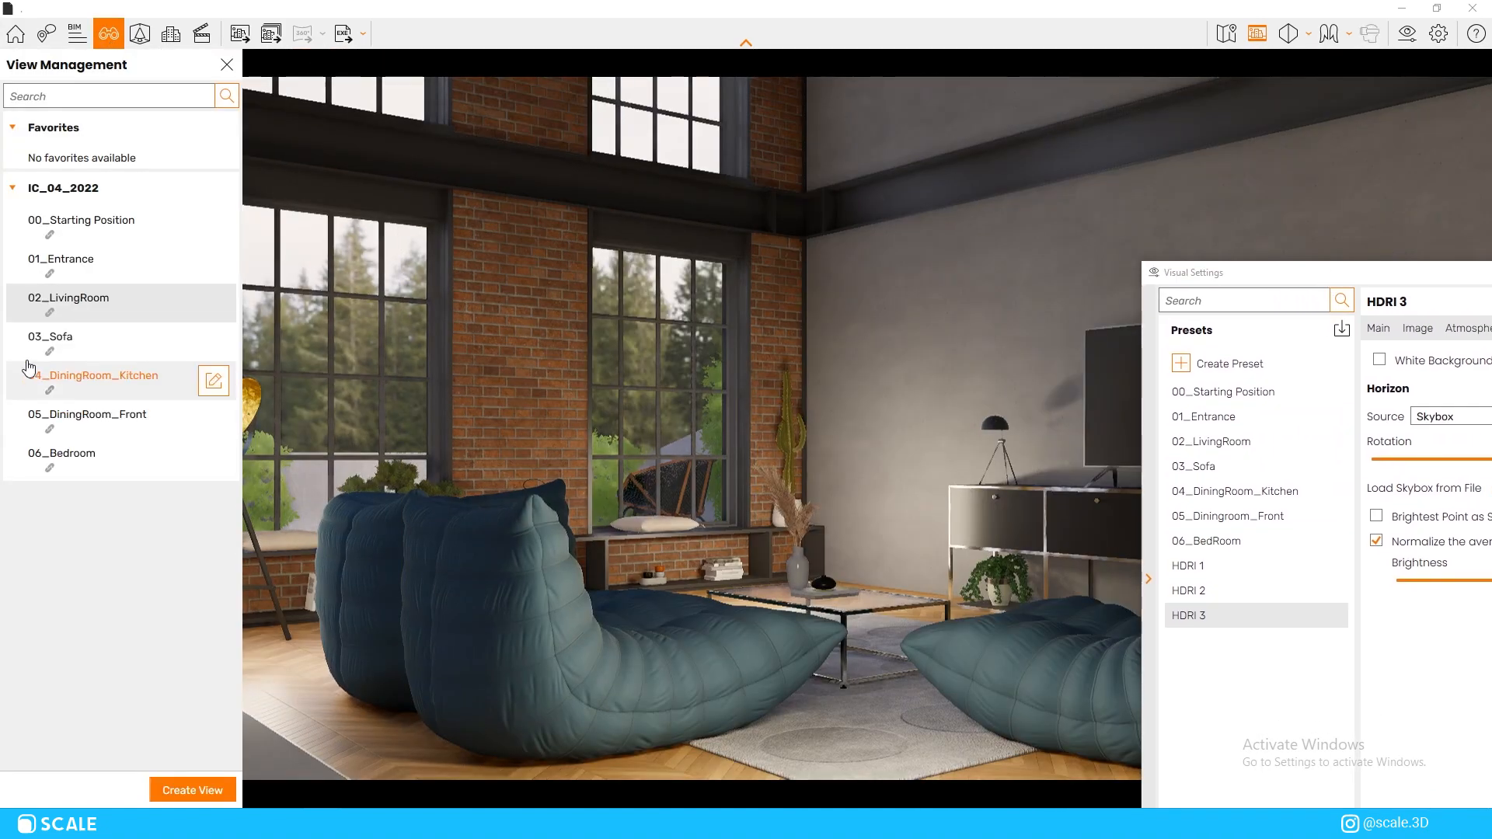
left_click(201, 791)
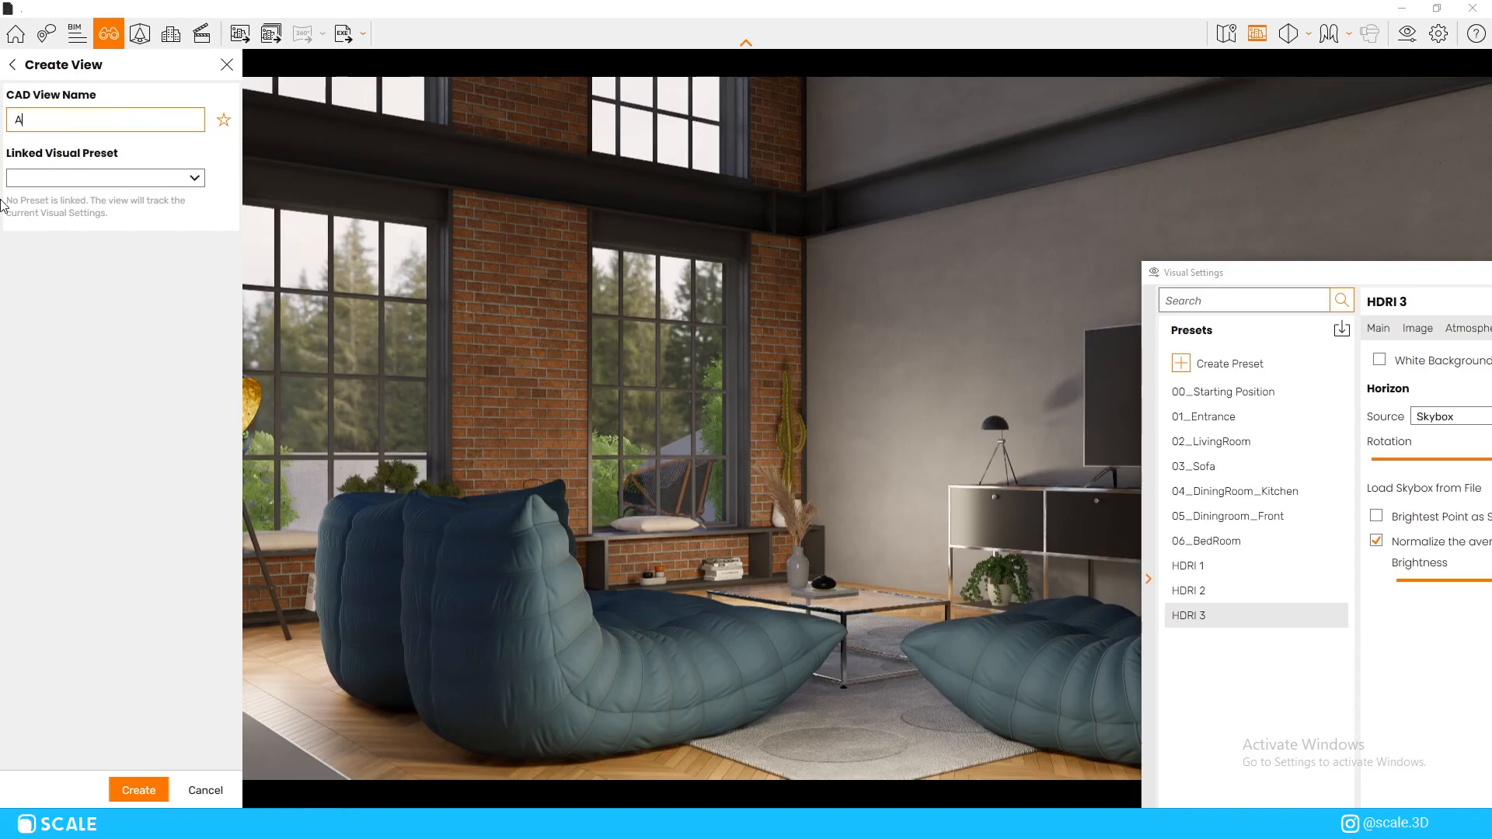
key("Caps_Lock")
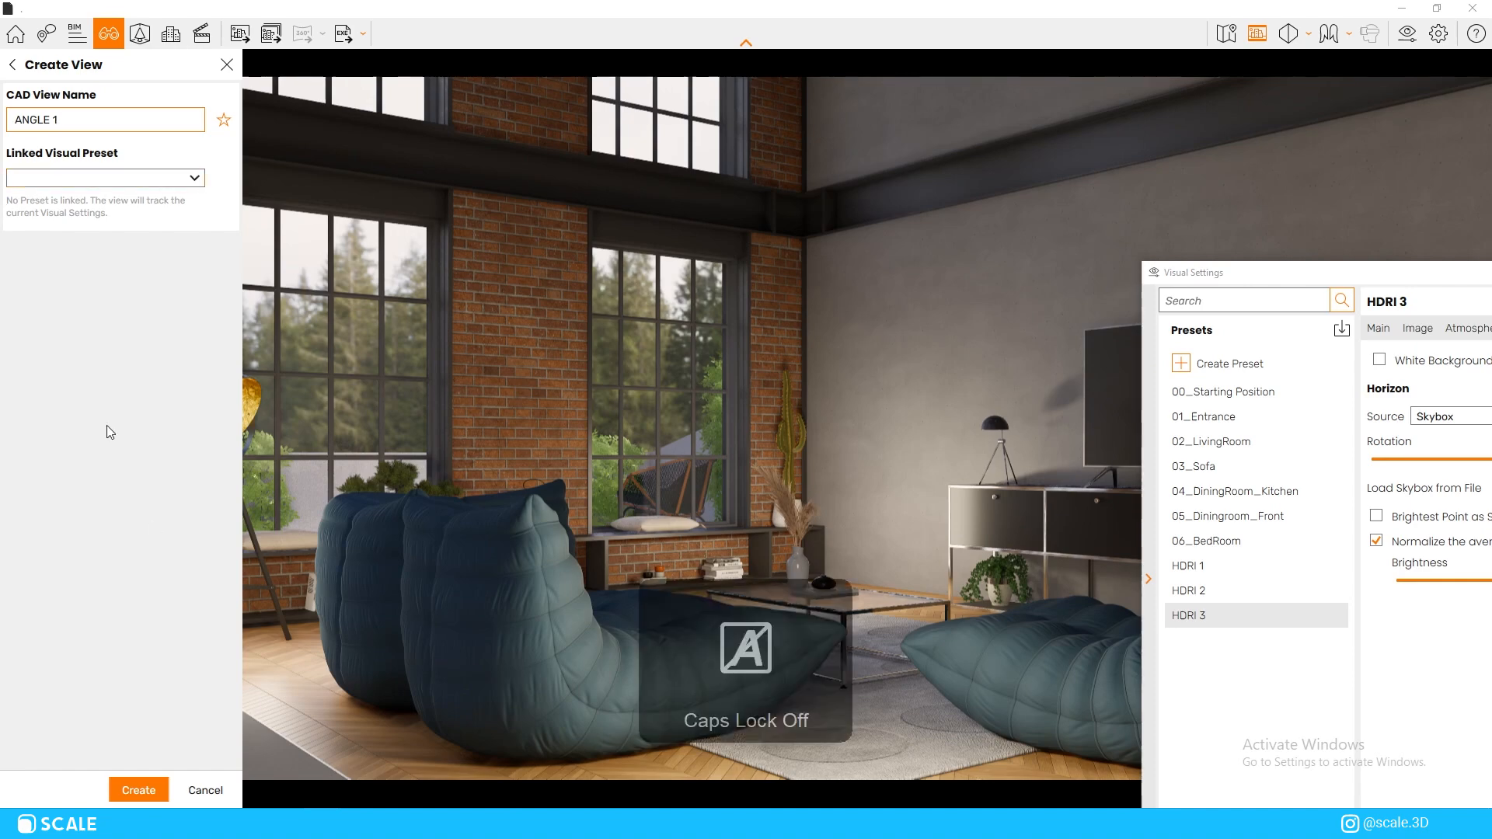
left_click(146, 790)
left_click_drag(1272, 283, 1107, 117)
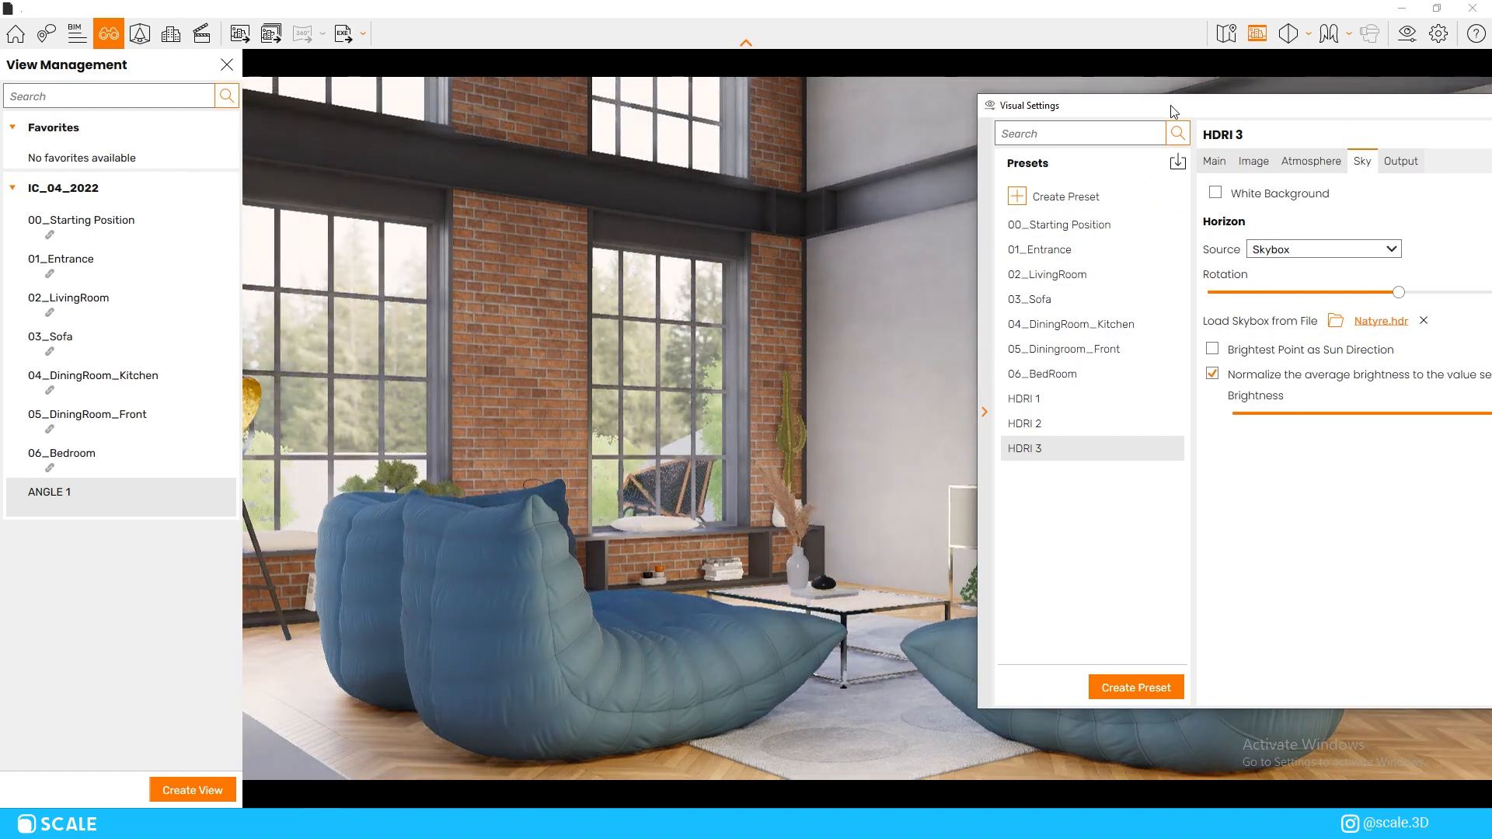
Import the Wood 24, Haddon Hall material from the Wood category of the Enscape Material Library
left_click_drag(1174, 111, 1050, 231)
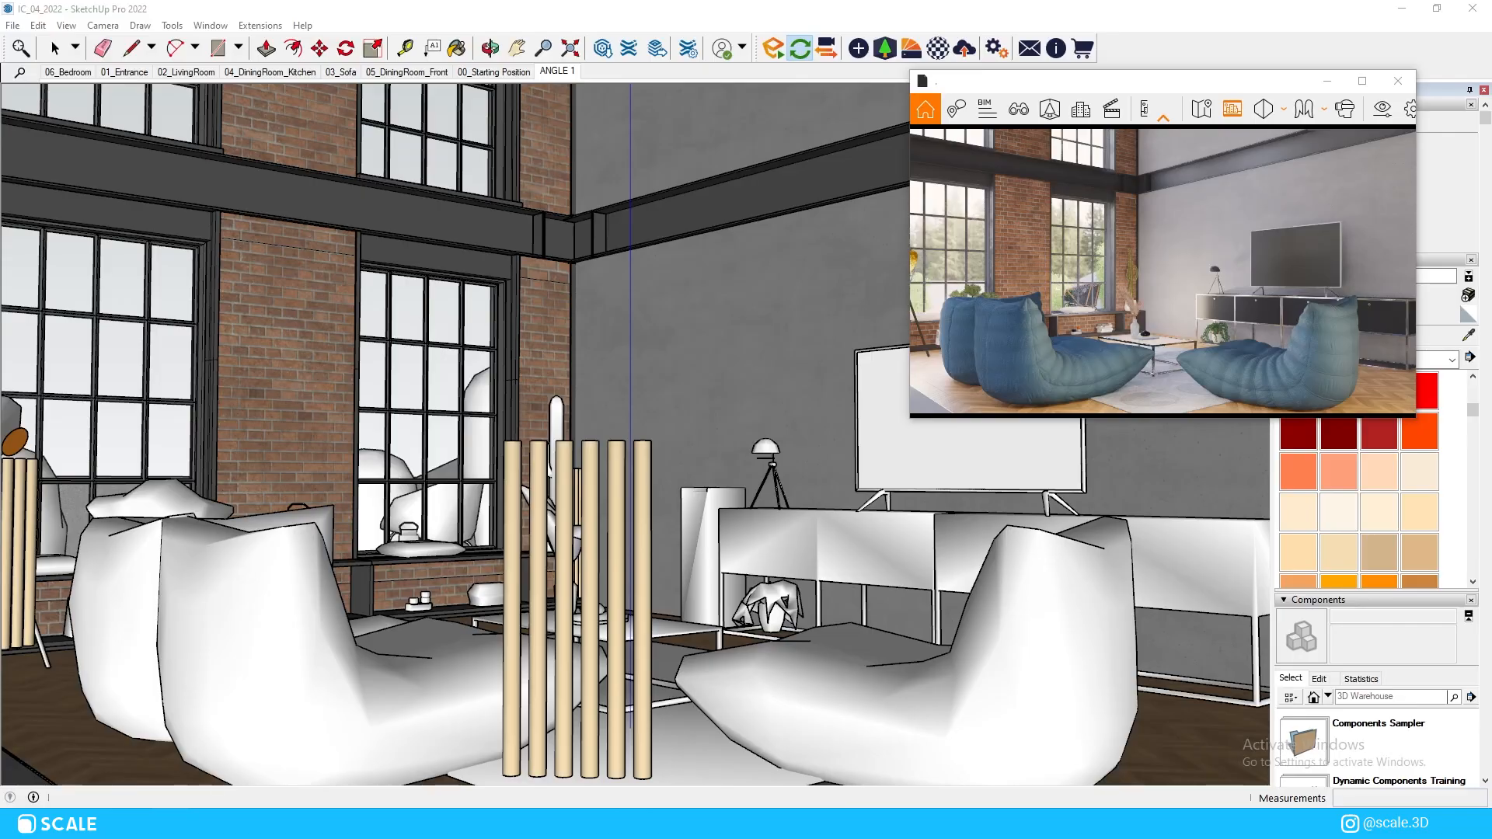
left_click(904, 52)
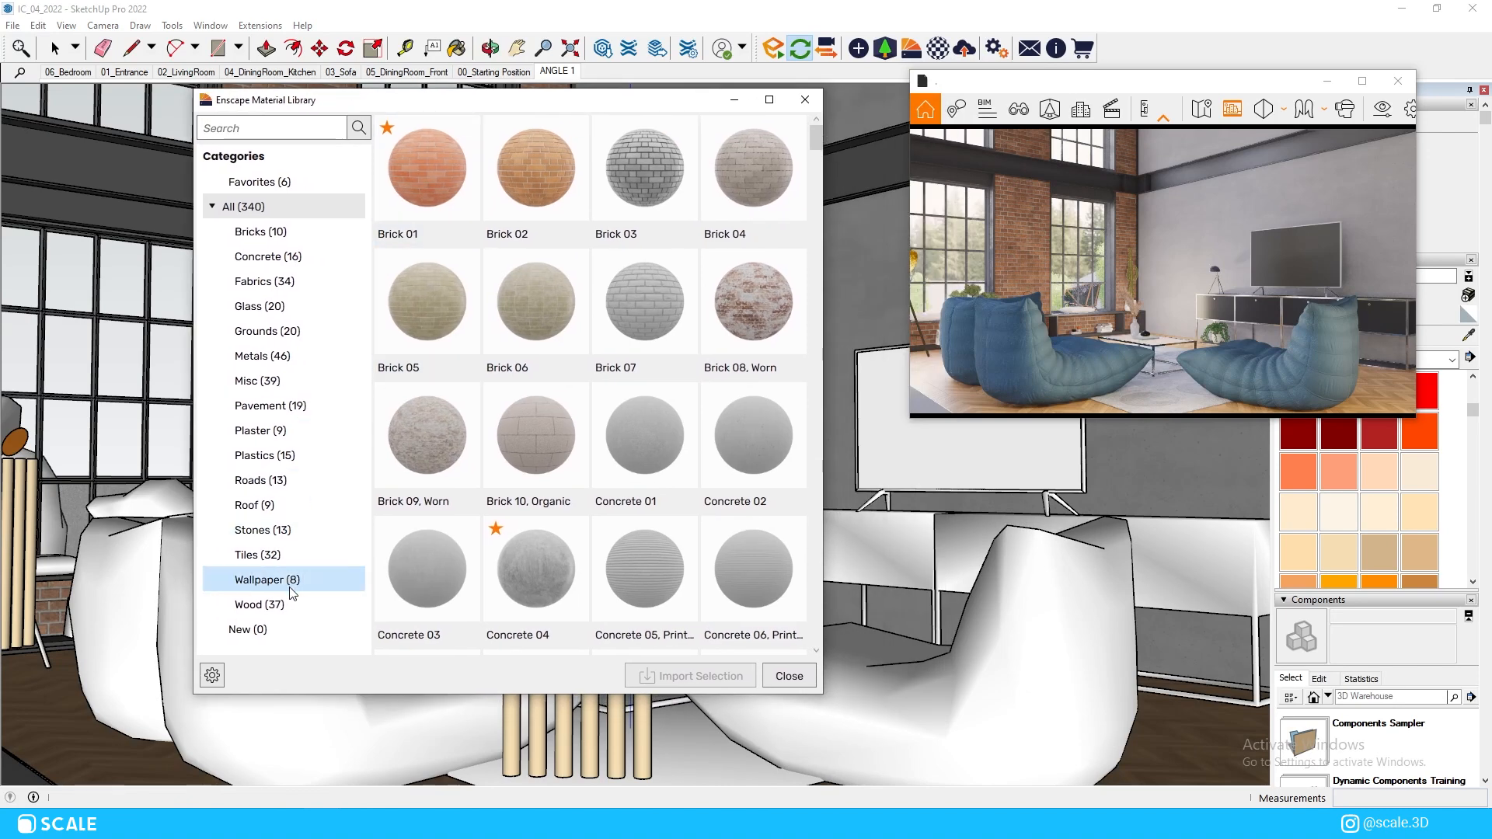
left_click(304, 605)
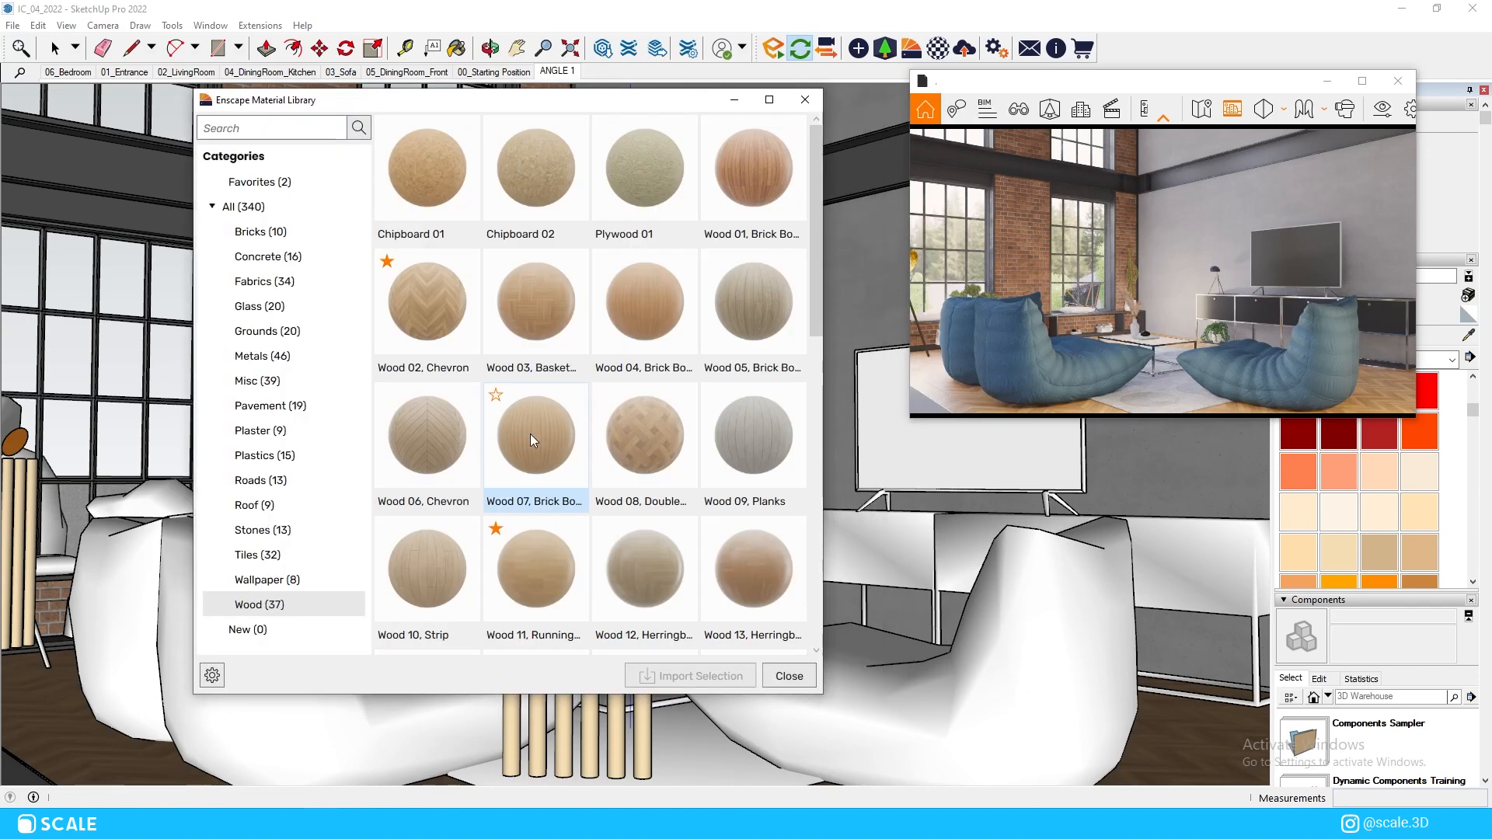
scroll(549, 470, "down", 5)
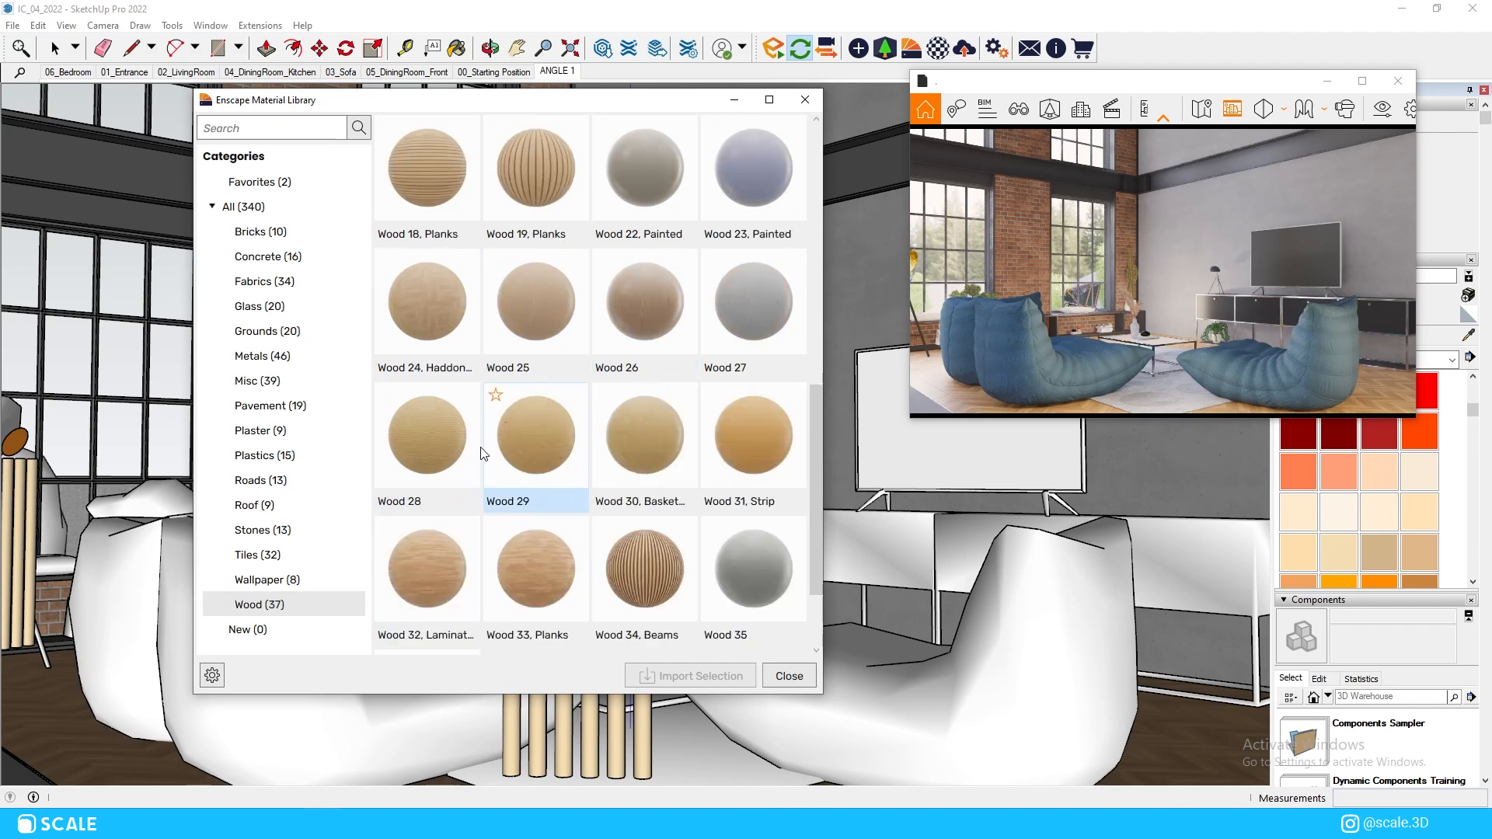
left_click(436, 320)
left_click(685, 676)
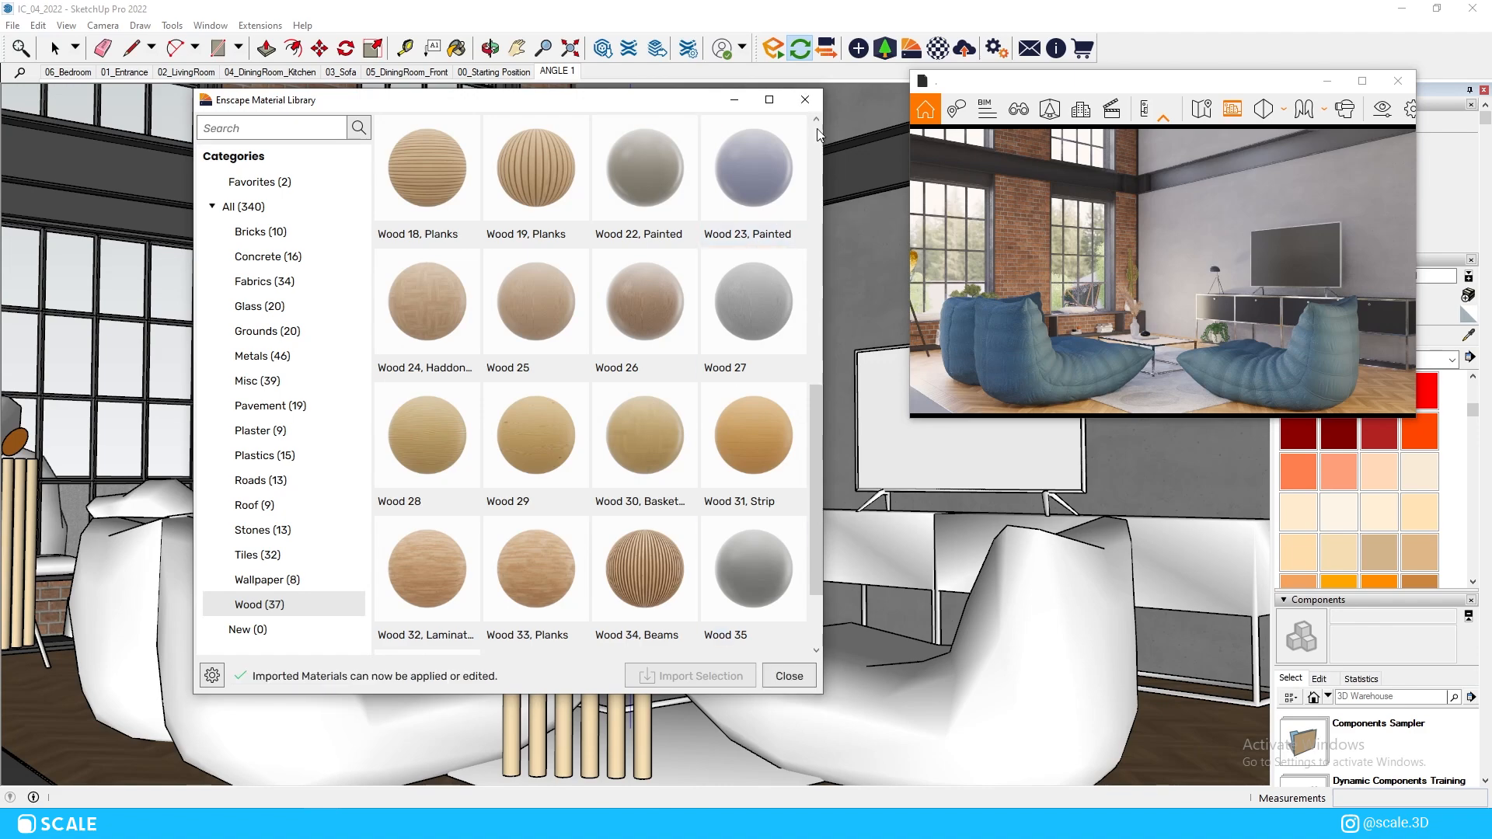
left_click(805, 99)
Paint the loft's wooden floor with the Wood 24, Haddon Hall material
scroll(790, 647, "up", 10)
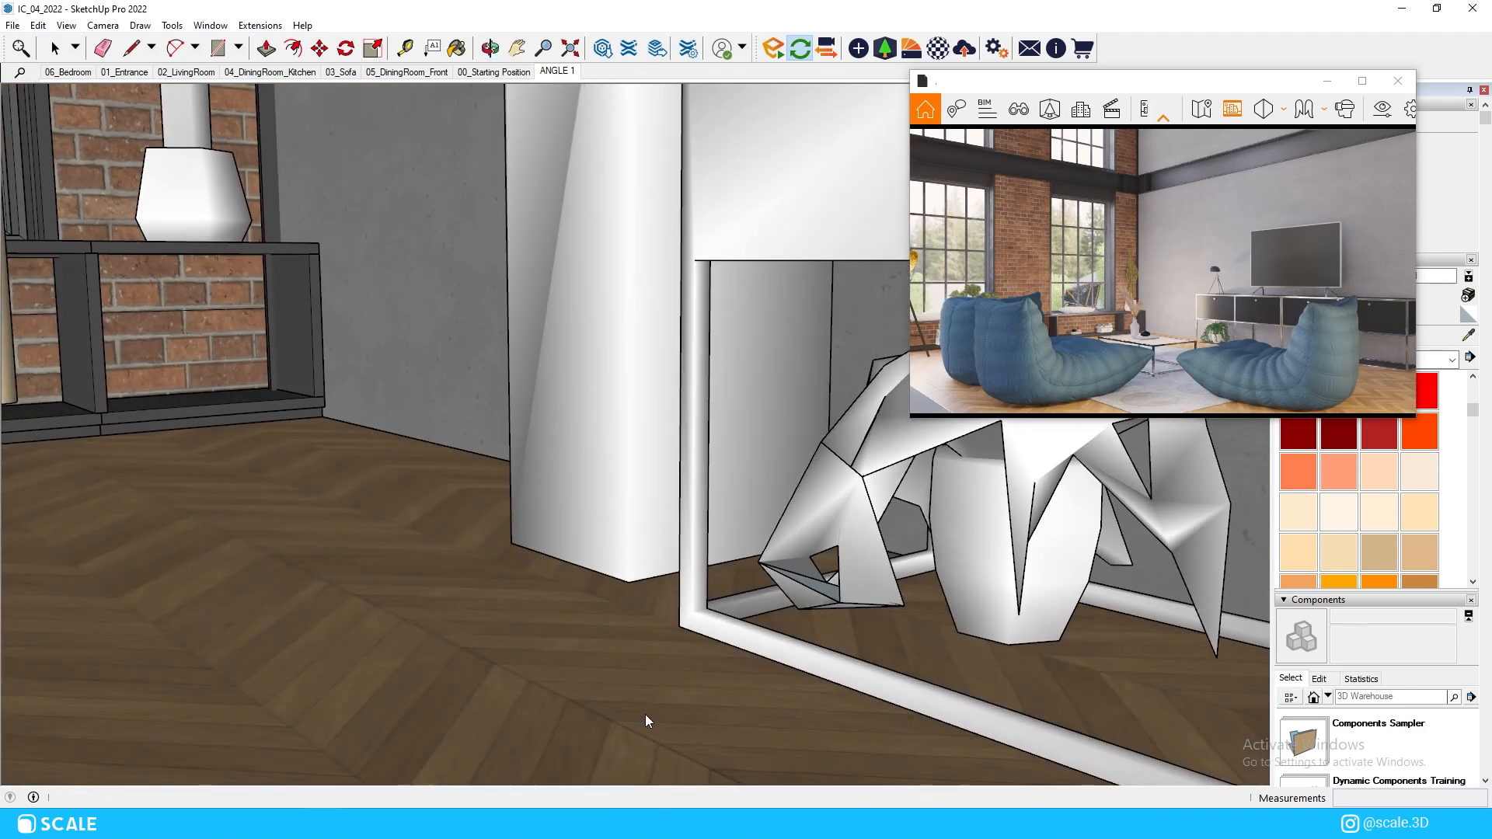
scroll(591, 427, "down", 4)
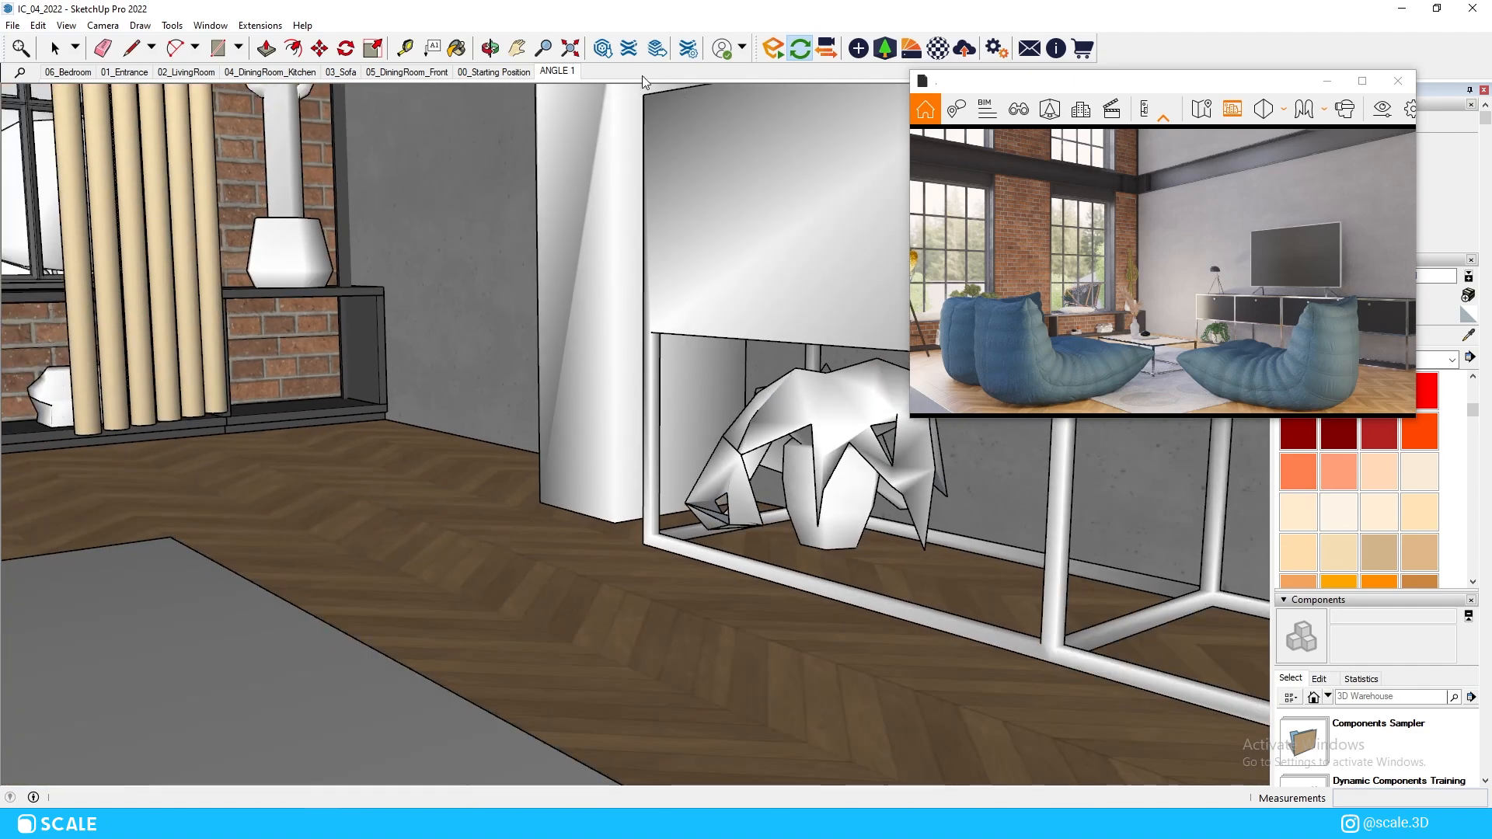
left_click(319, 824)
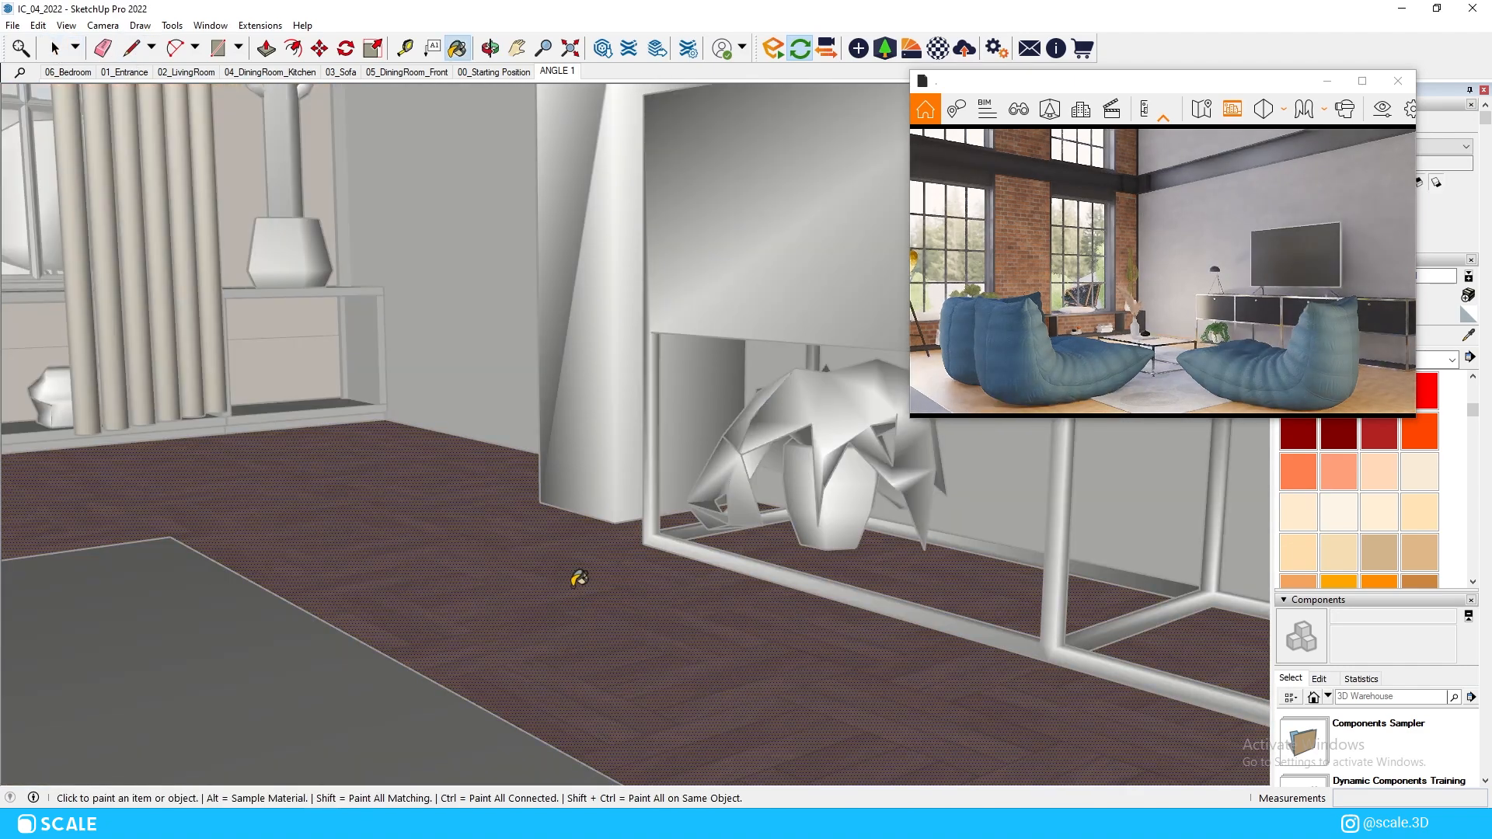
key("space")
key("Escape")
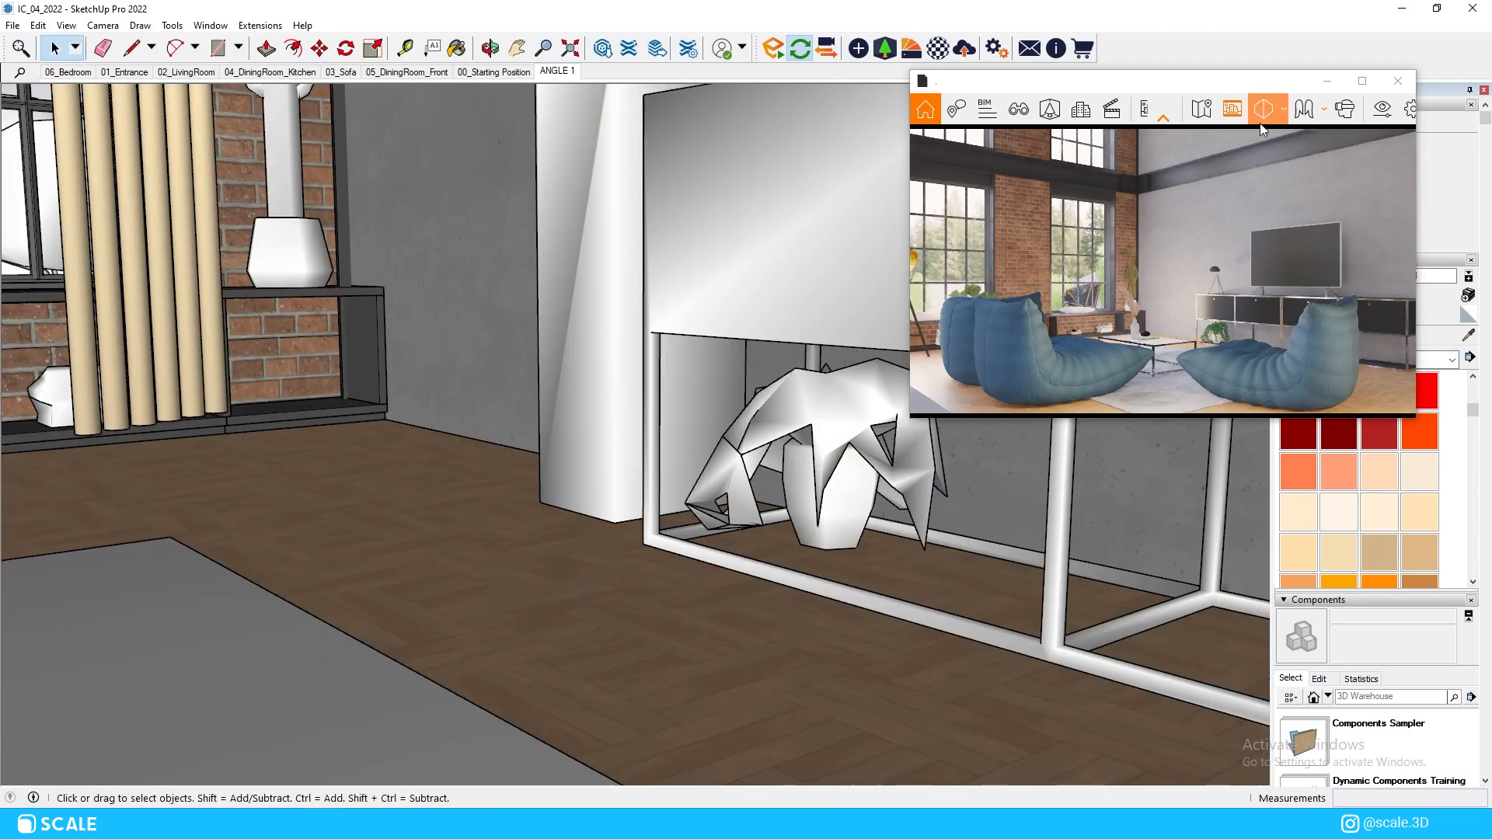
Darken and desaturate the Wood 24, Haddon Hall material to HLS lightness 40 and saturation 19
left_click_drag(1246, 84, 884, 84)
left_click(1320, 339)
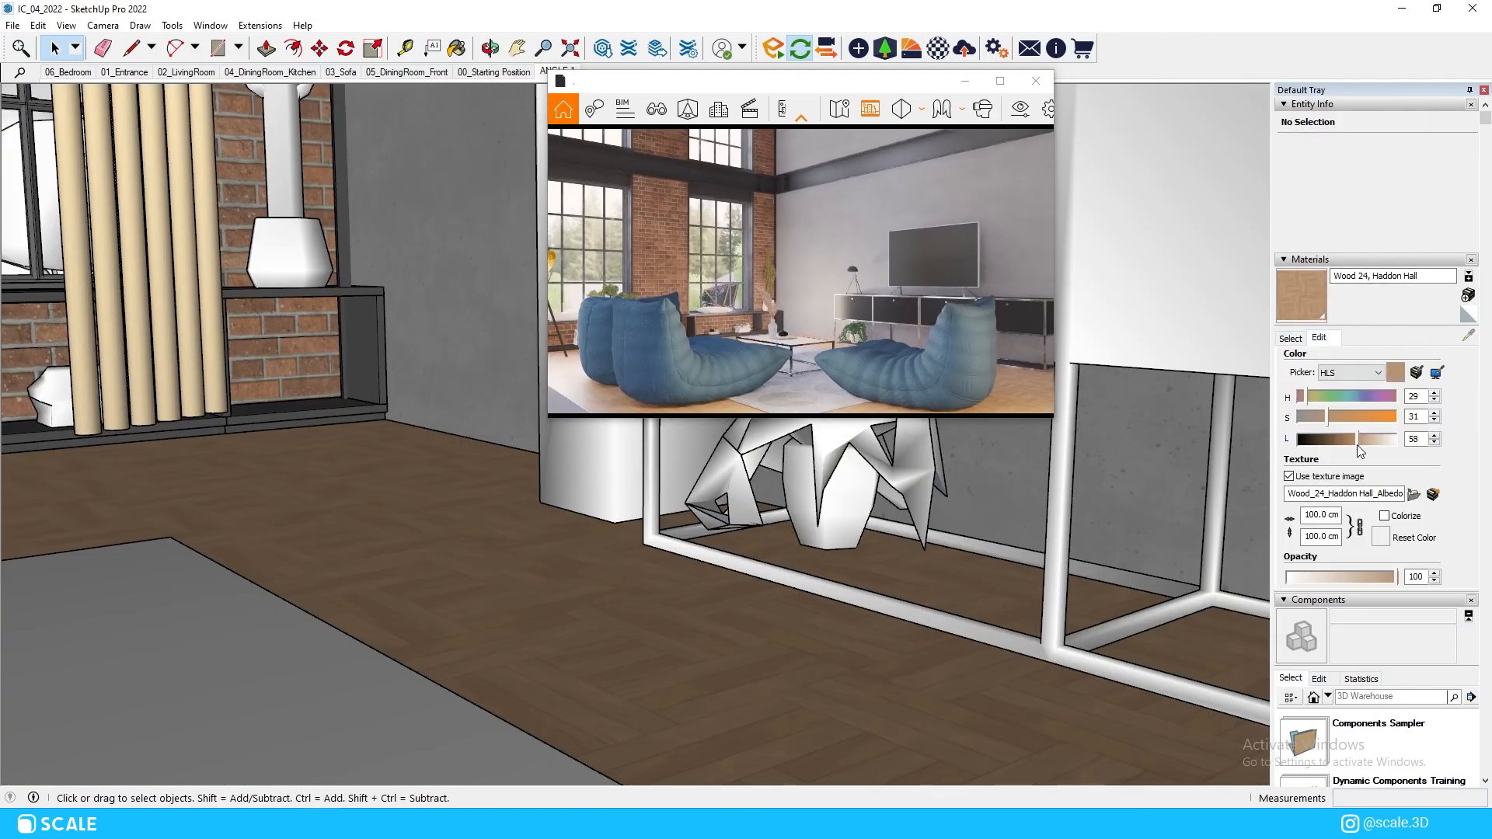
left_click_drag(1347, 440, 1336, 441)
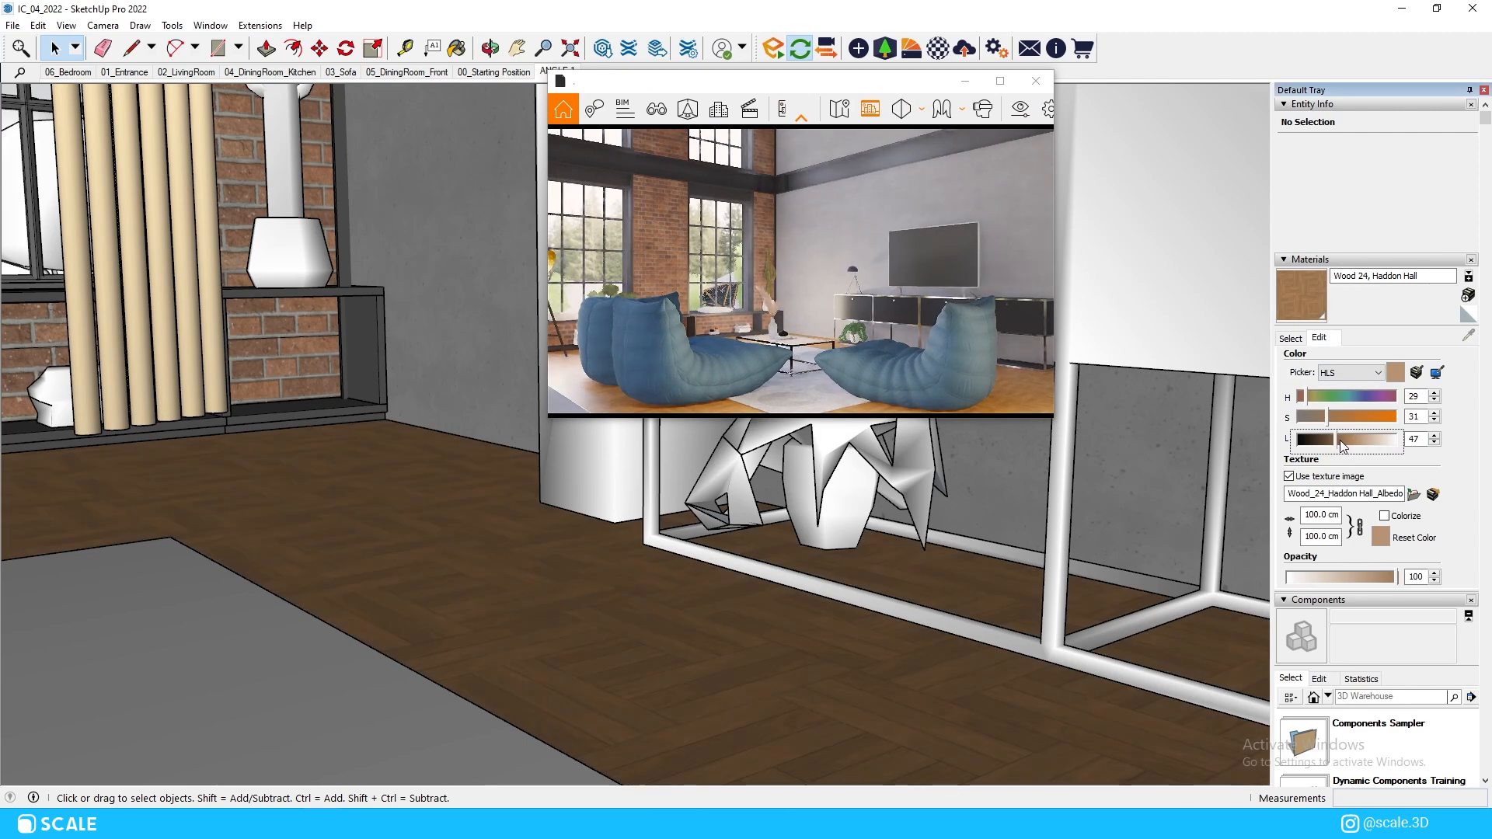
left_click_drag(892, 88, 996, 107)
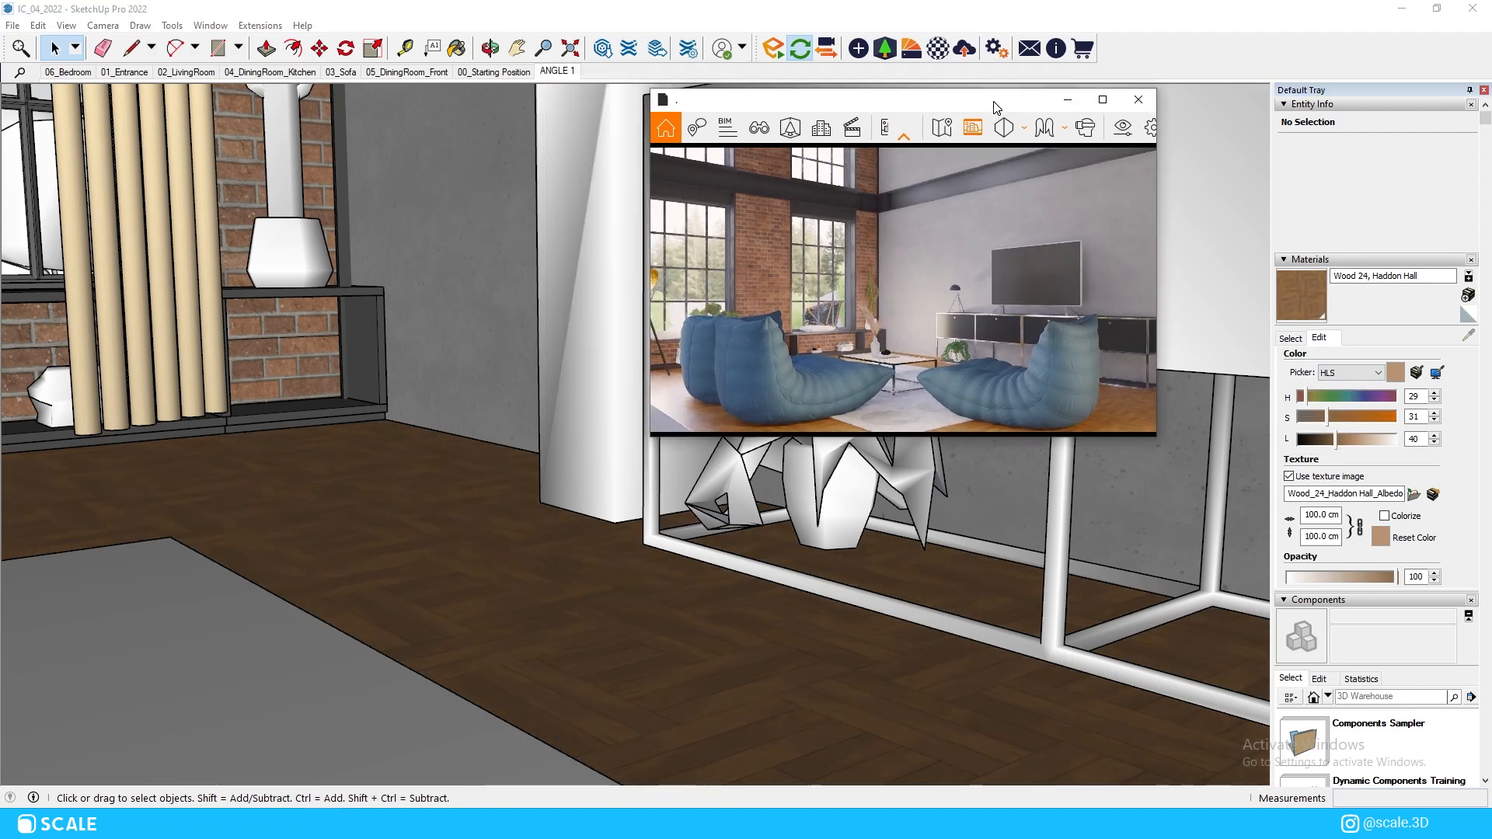
left_click(1317, 417)
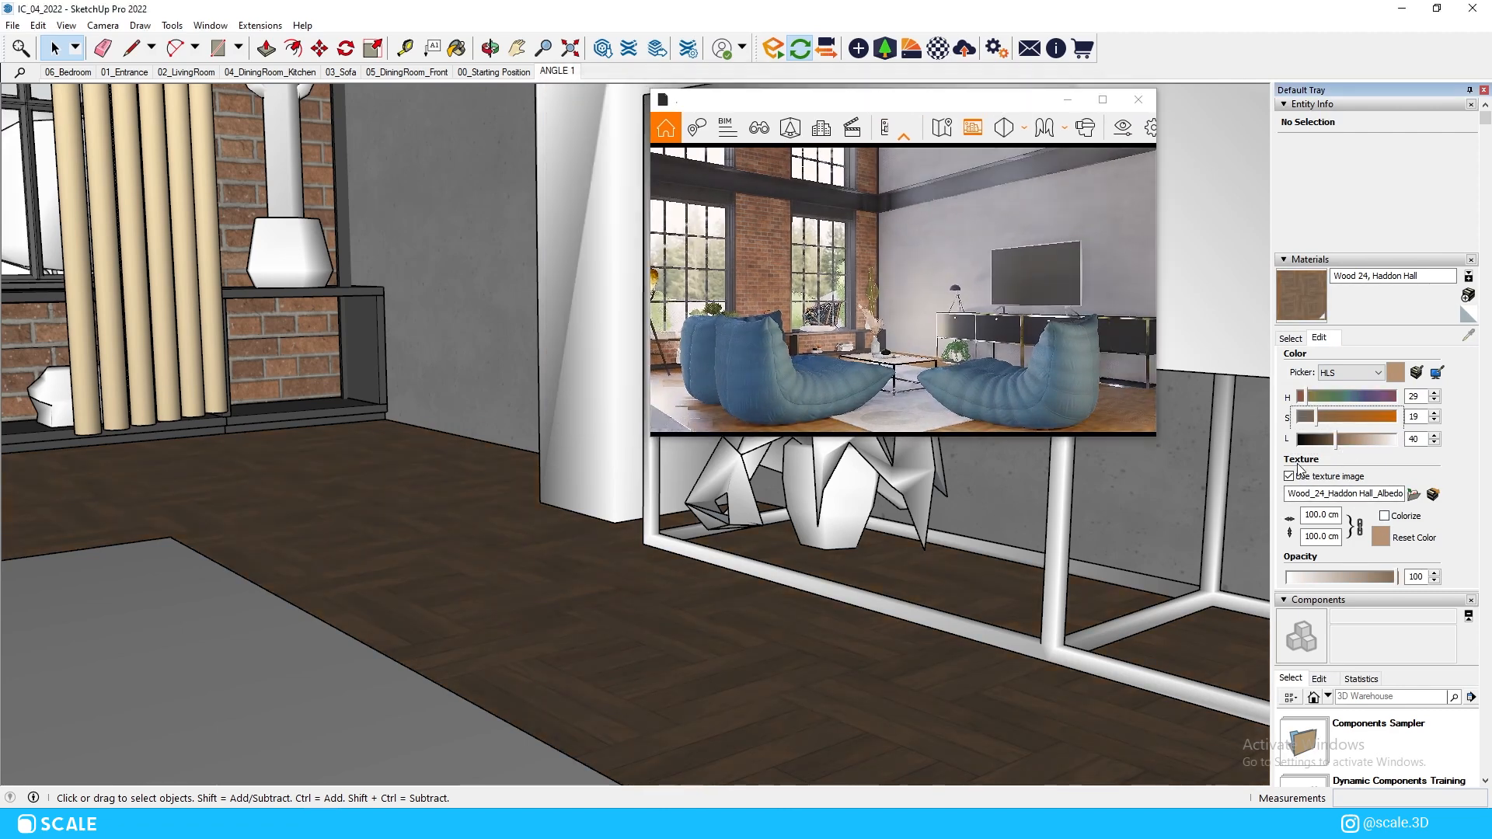
Remove the floor wood's reflection texture, set its roughness to 40.4%, and raise the normal map intensity to 140%
left_click(947, 49)
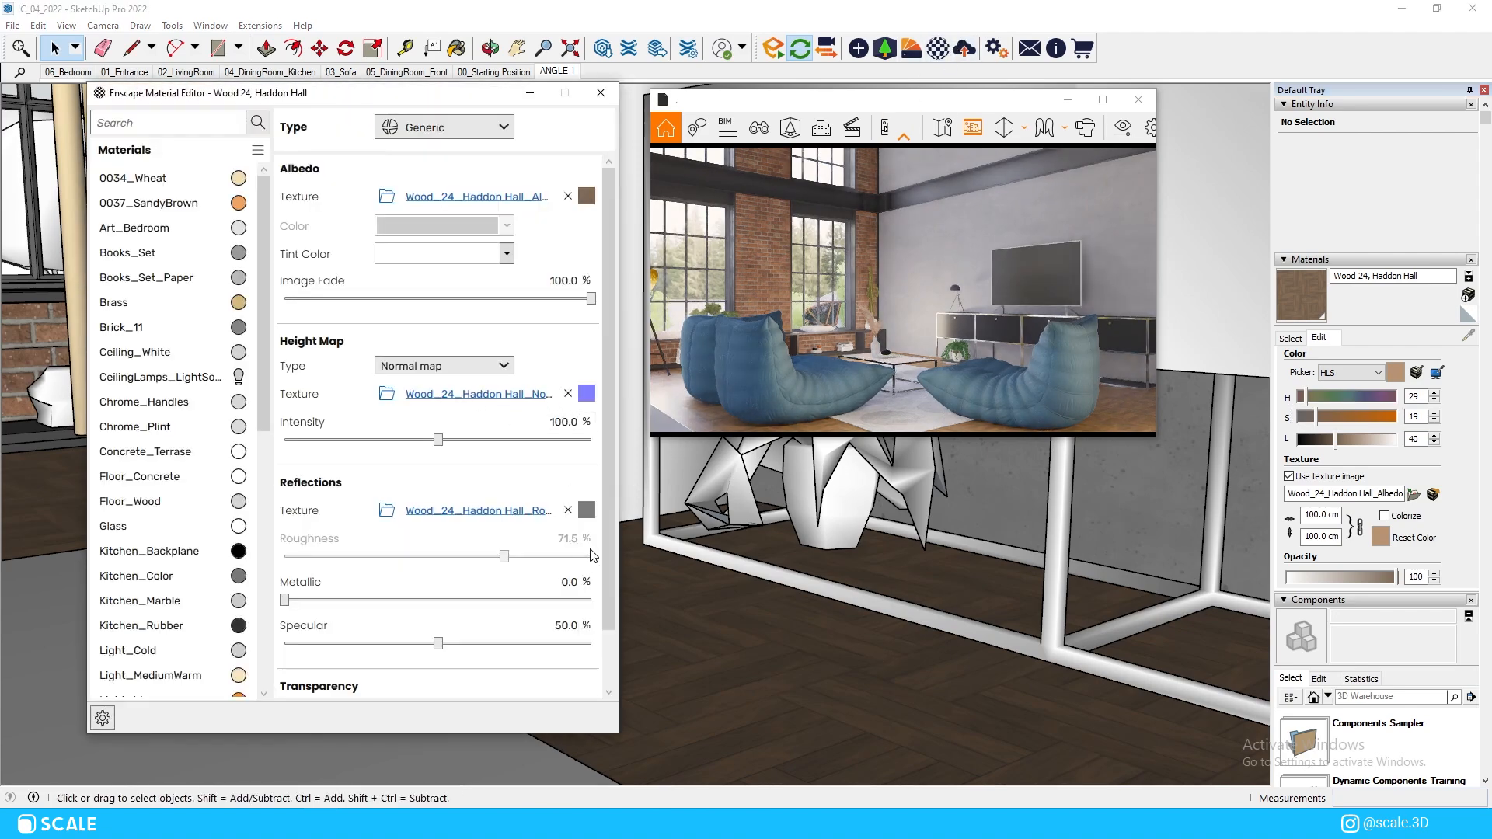
left_click(568, 510)
left_click_drag(504, 557, 409, 556)
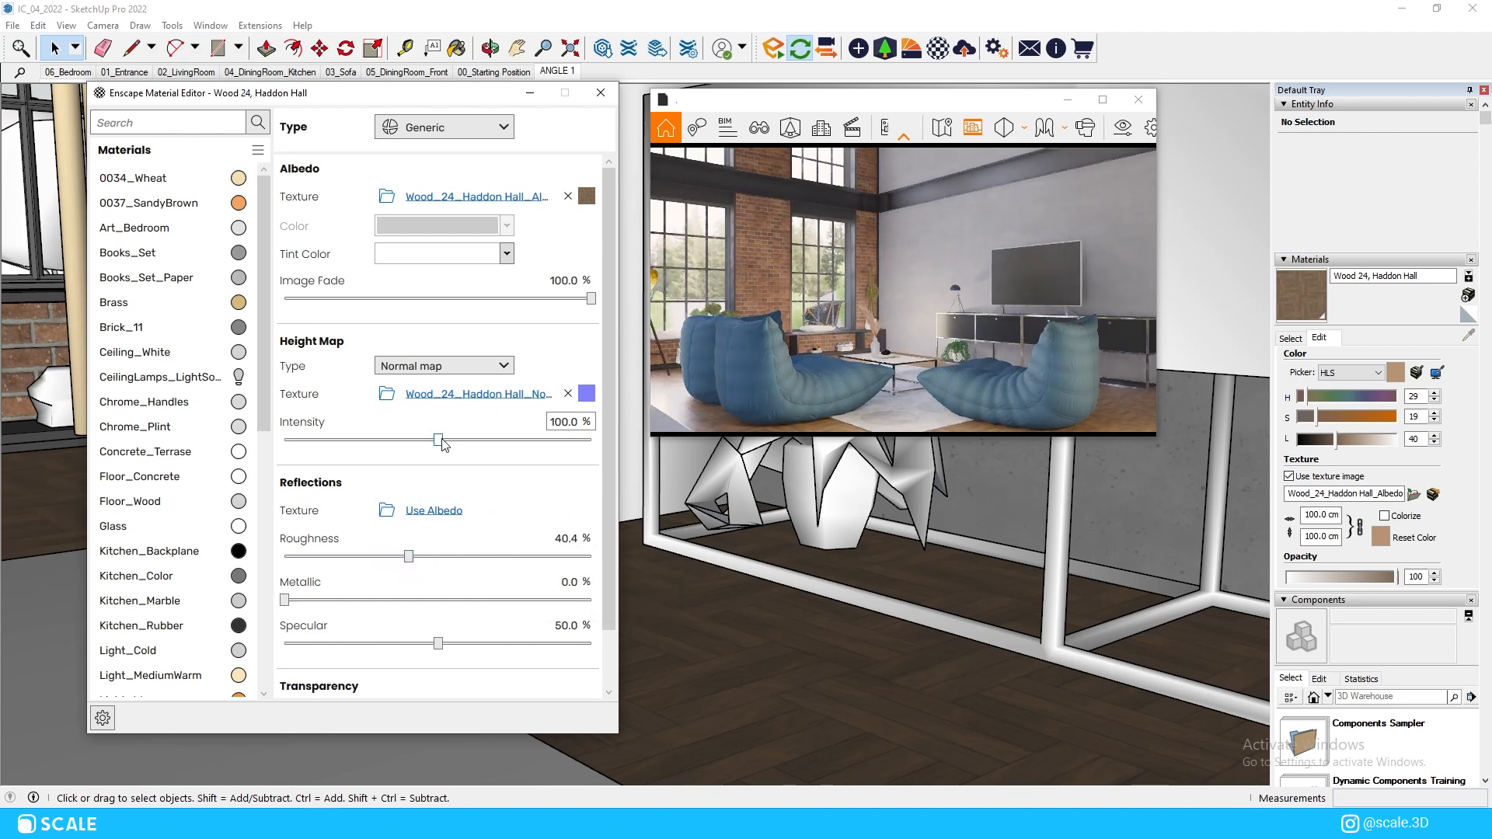
left_click_drag(438, 440, 479, 440)
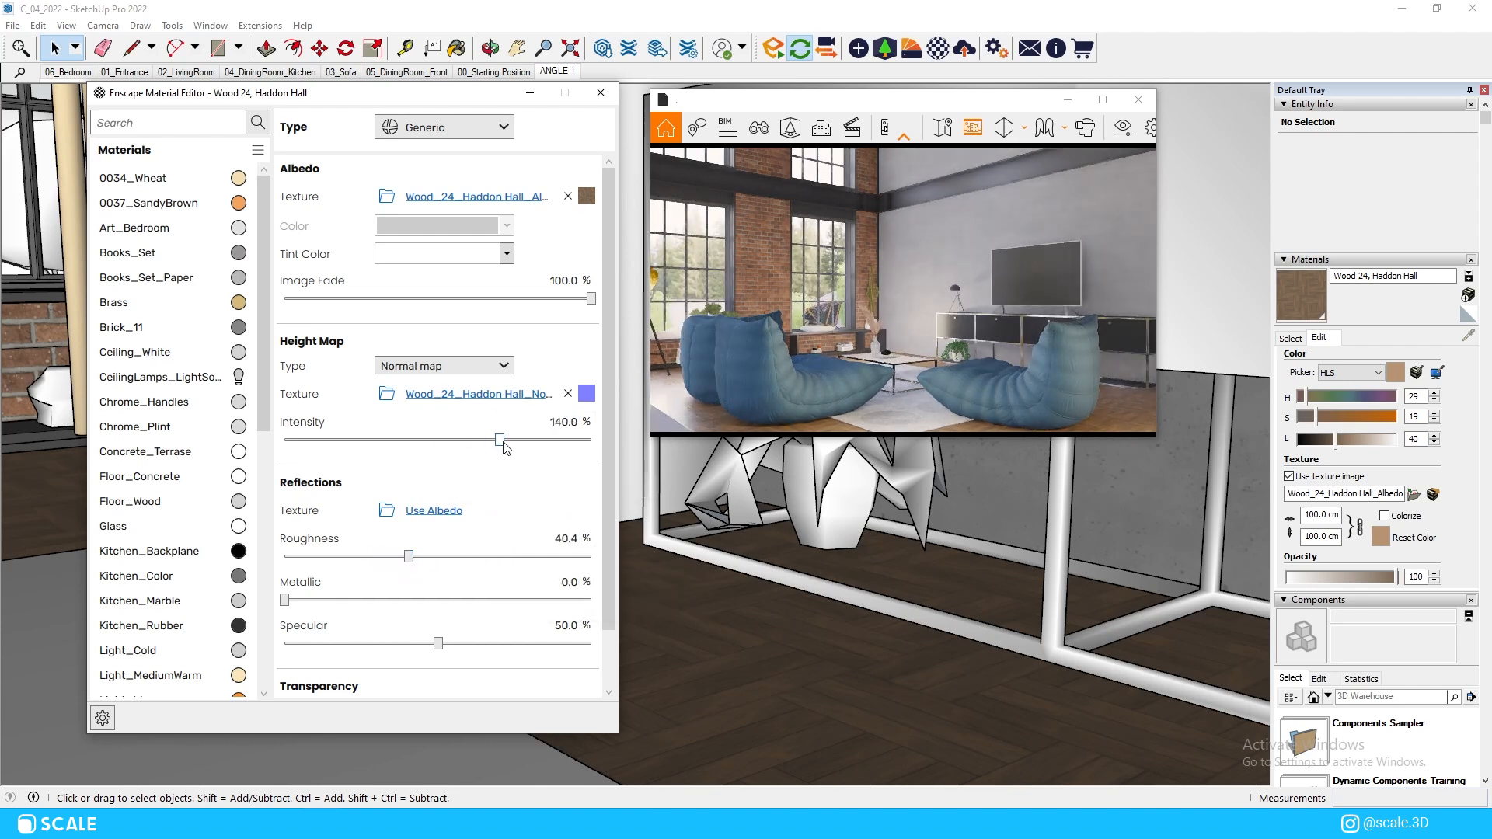
left_click(601, 94)
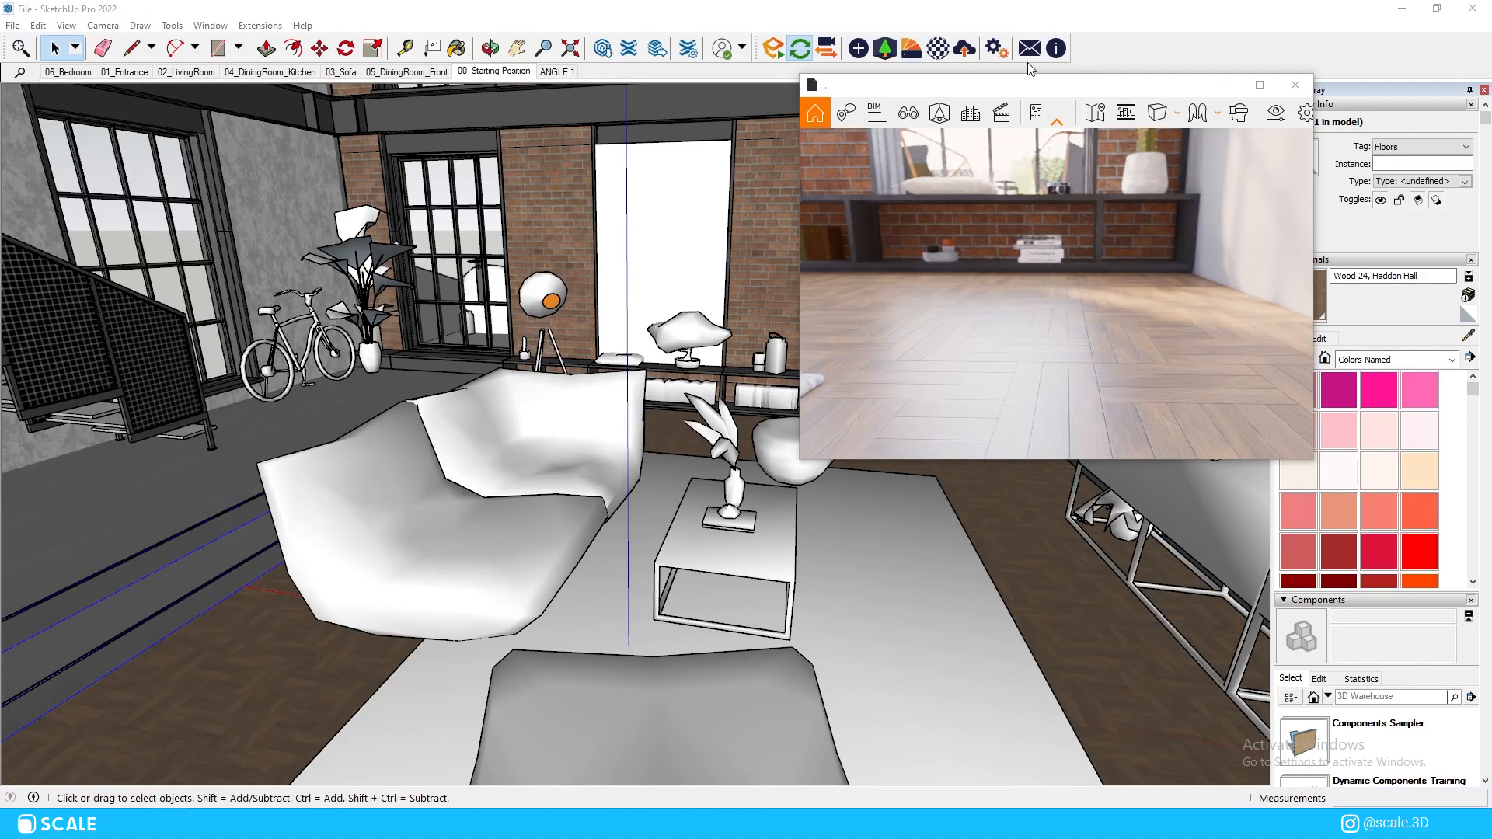
Load Scratches.jpg as the reflection texture of Wood 24, Haddon Hall and set its specular to 86.2%
key("b")
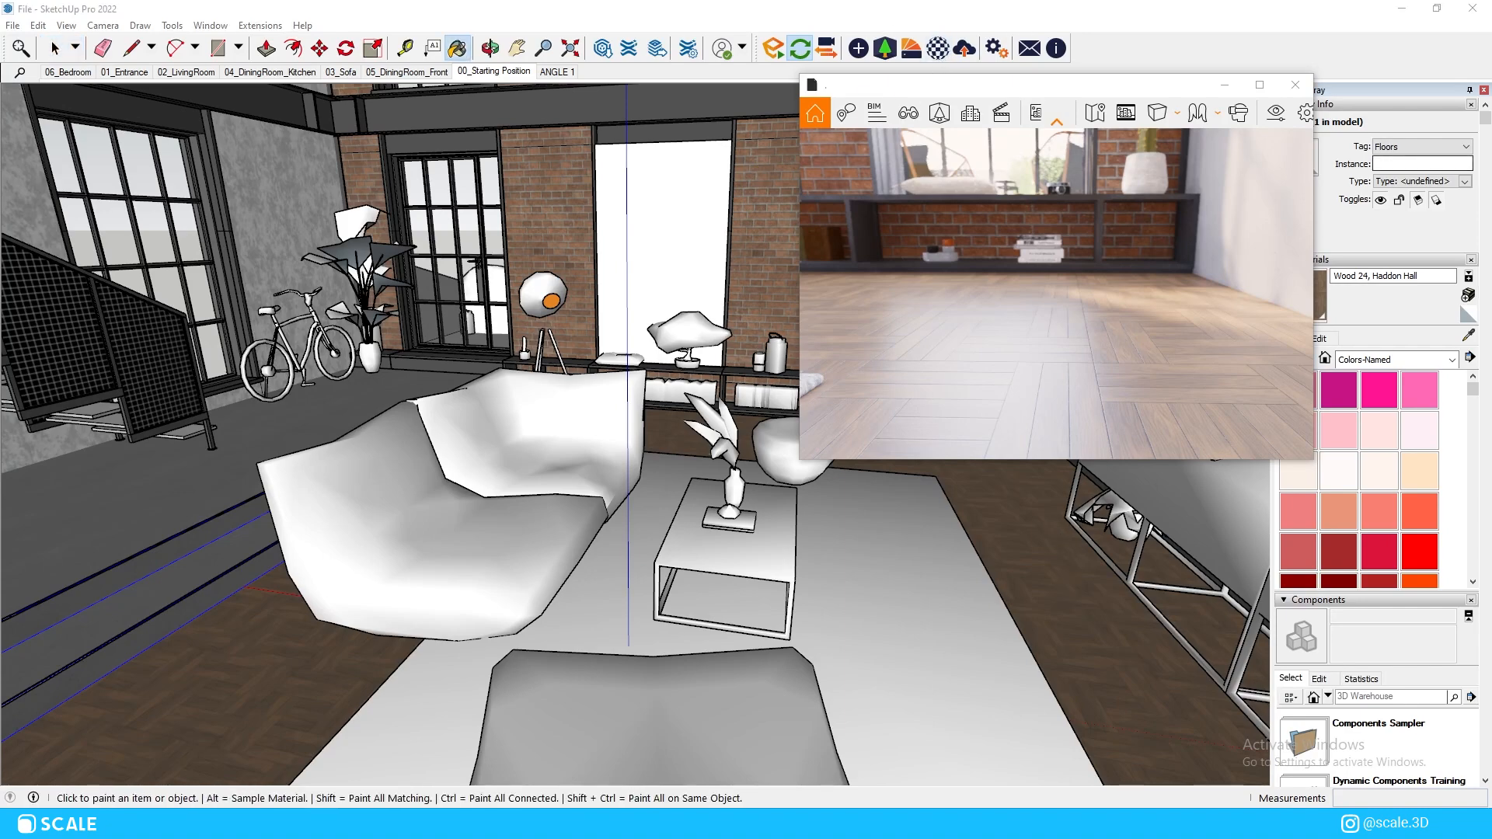
left_click_drag(1491, 147, 407, 47)
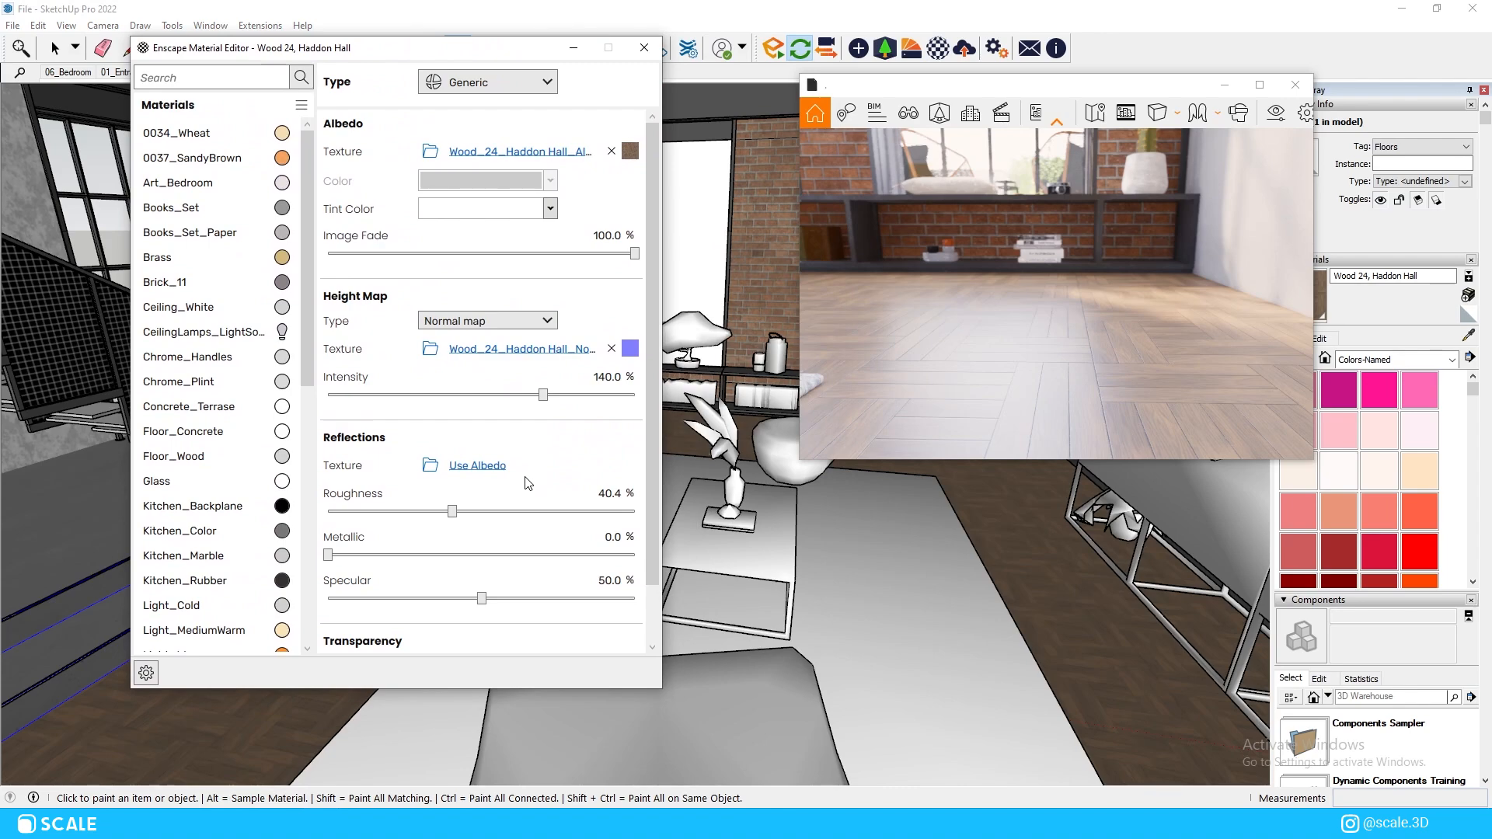
left_click(429, 465)
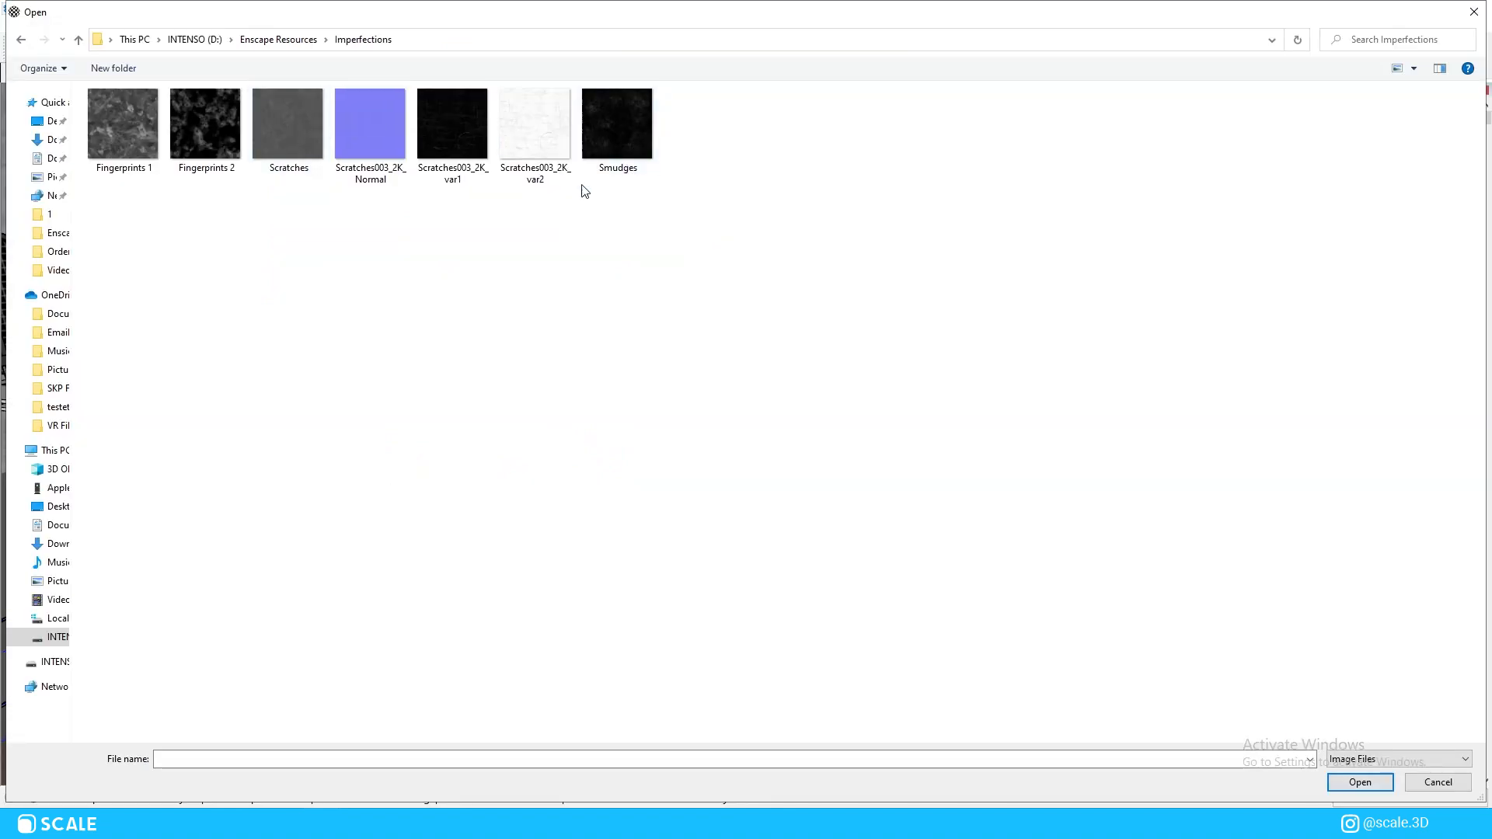
double_click(301, 149)
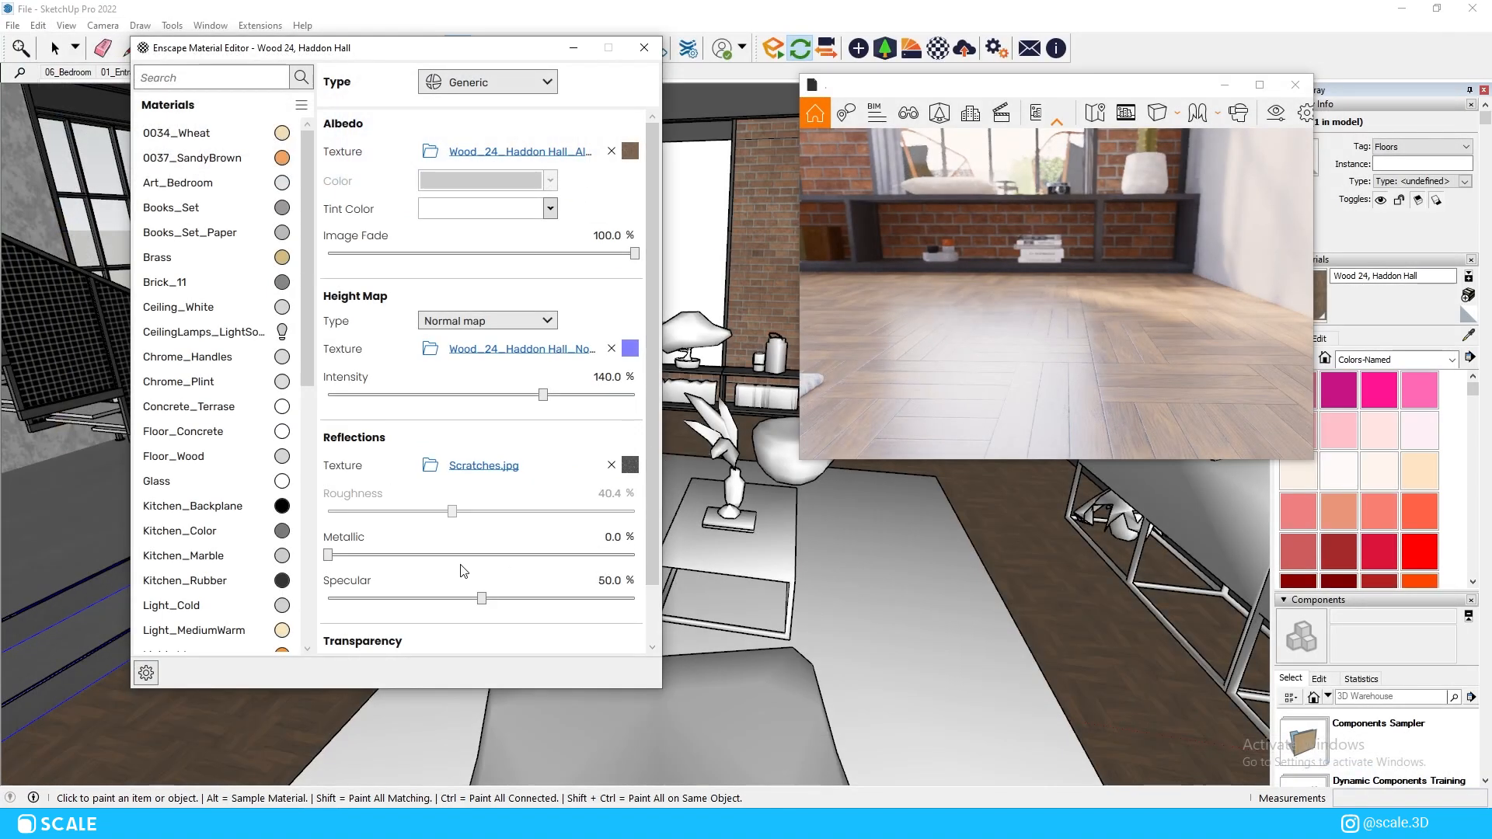
left_click_drag(485, 601, 597, 606)
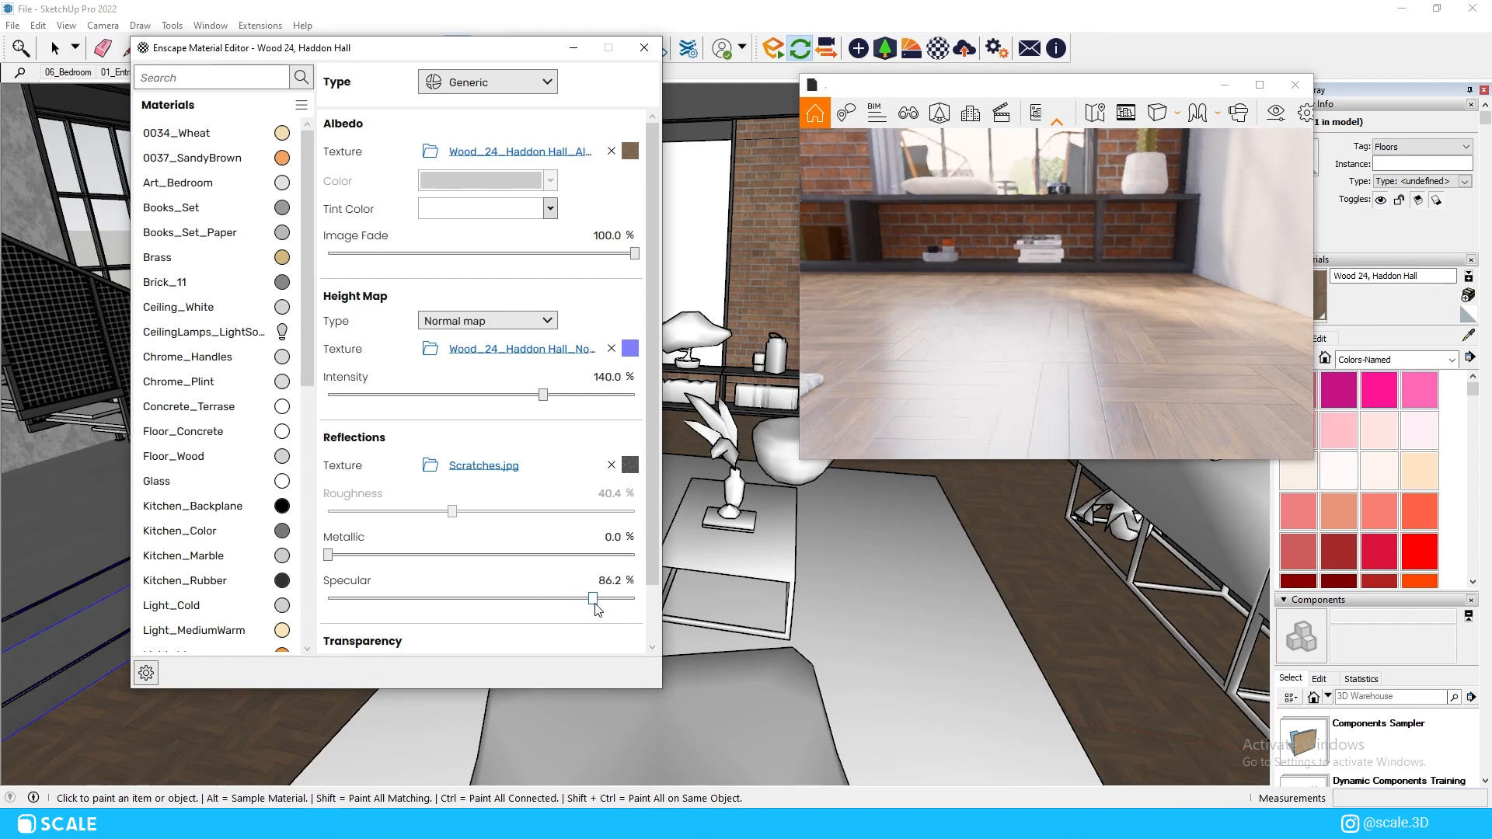
Examine the floor's scratches and reflections up close in the maximized Enscape render window
left_click(1261, 83)
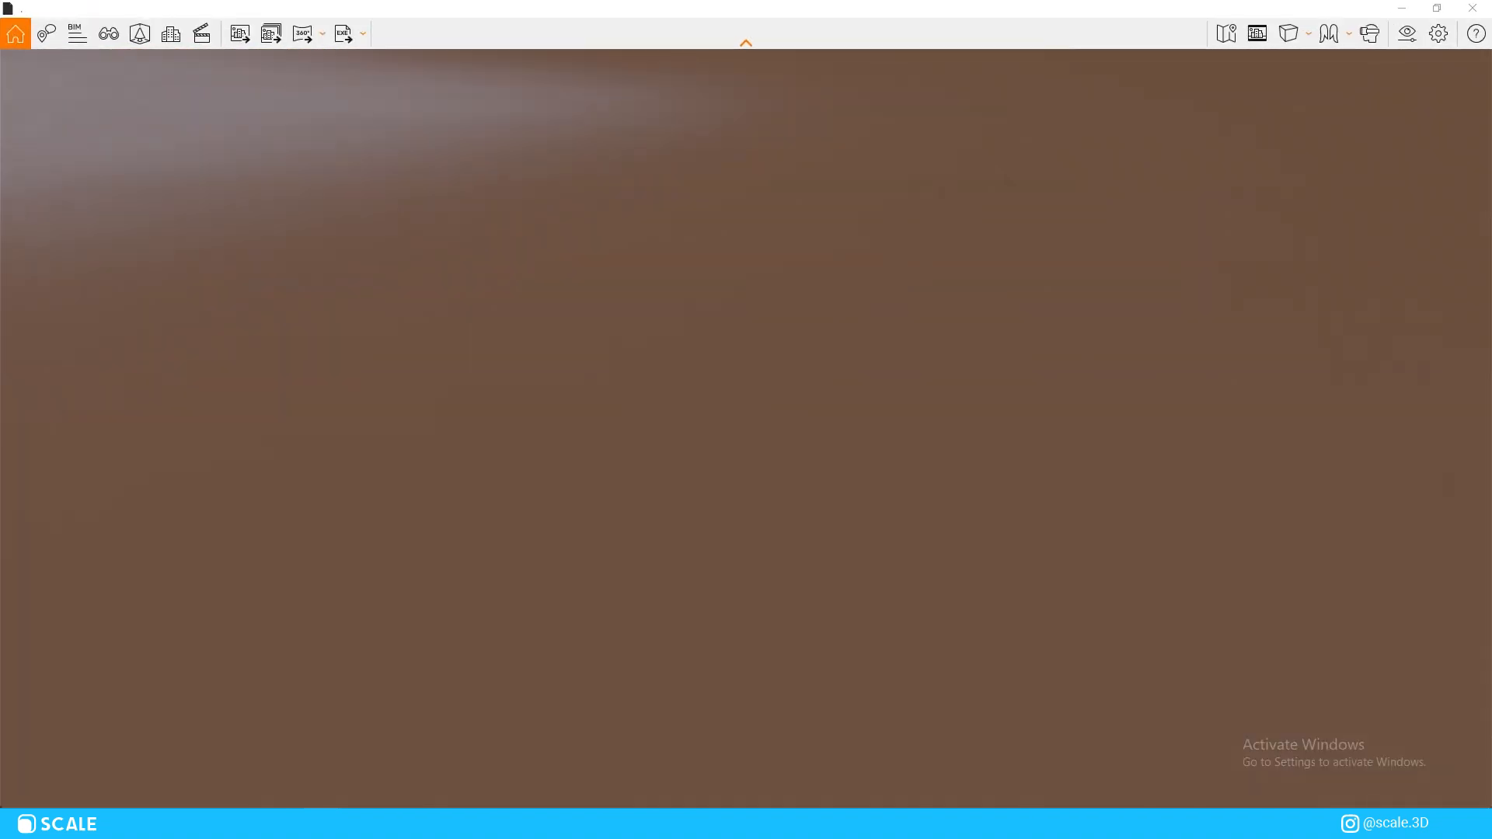
key("w")
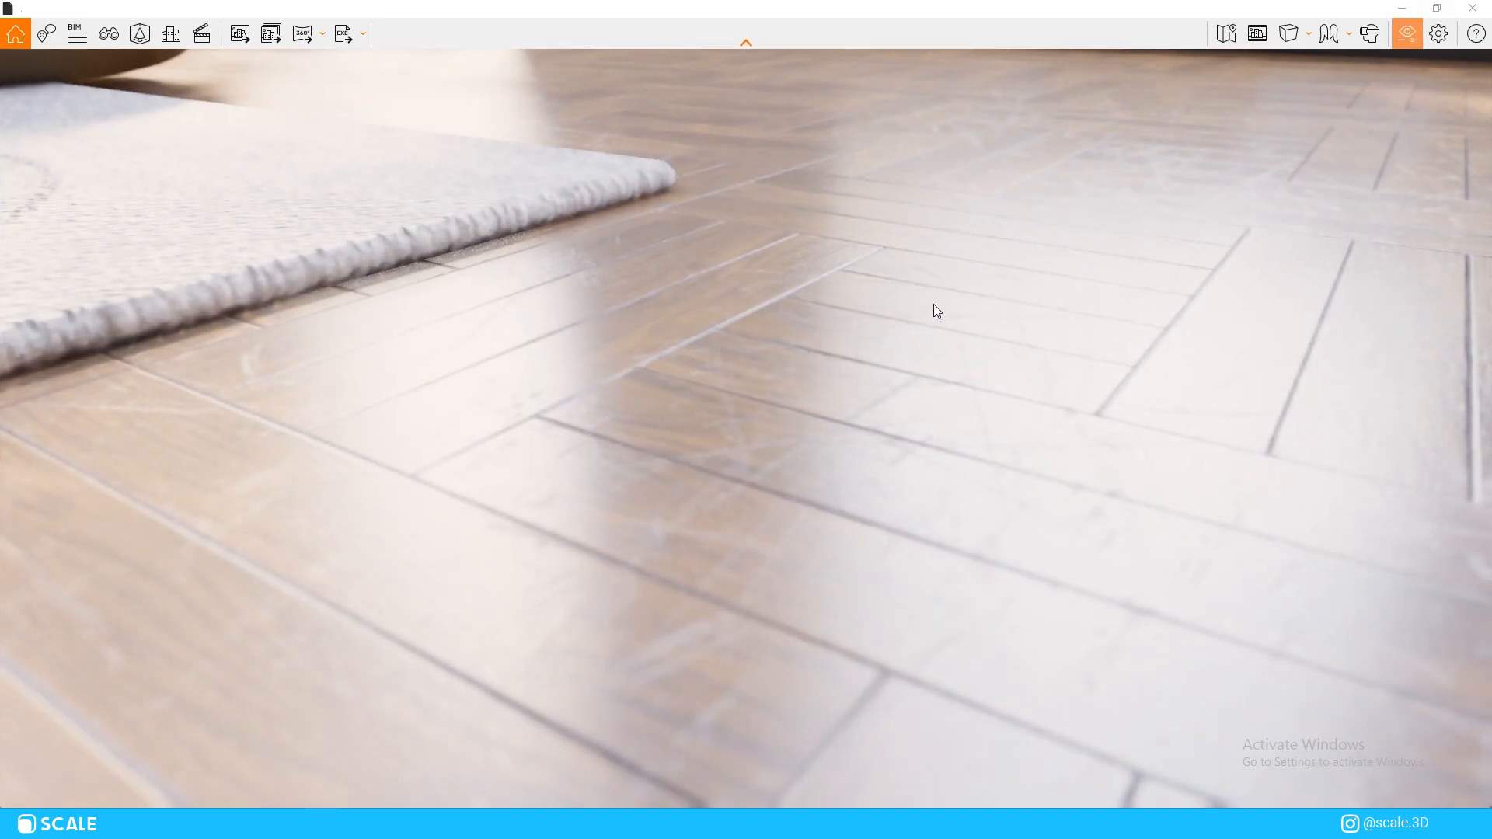
left_click_drag(822, 530, 744, 526)
left_click_drag(907, 147, 1265, 71)
left_click_drag(969, 271, 1164, 145)
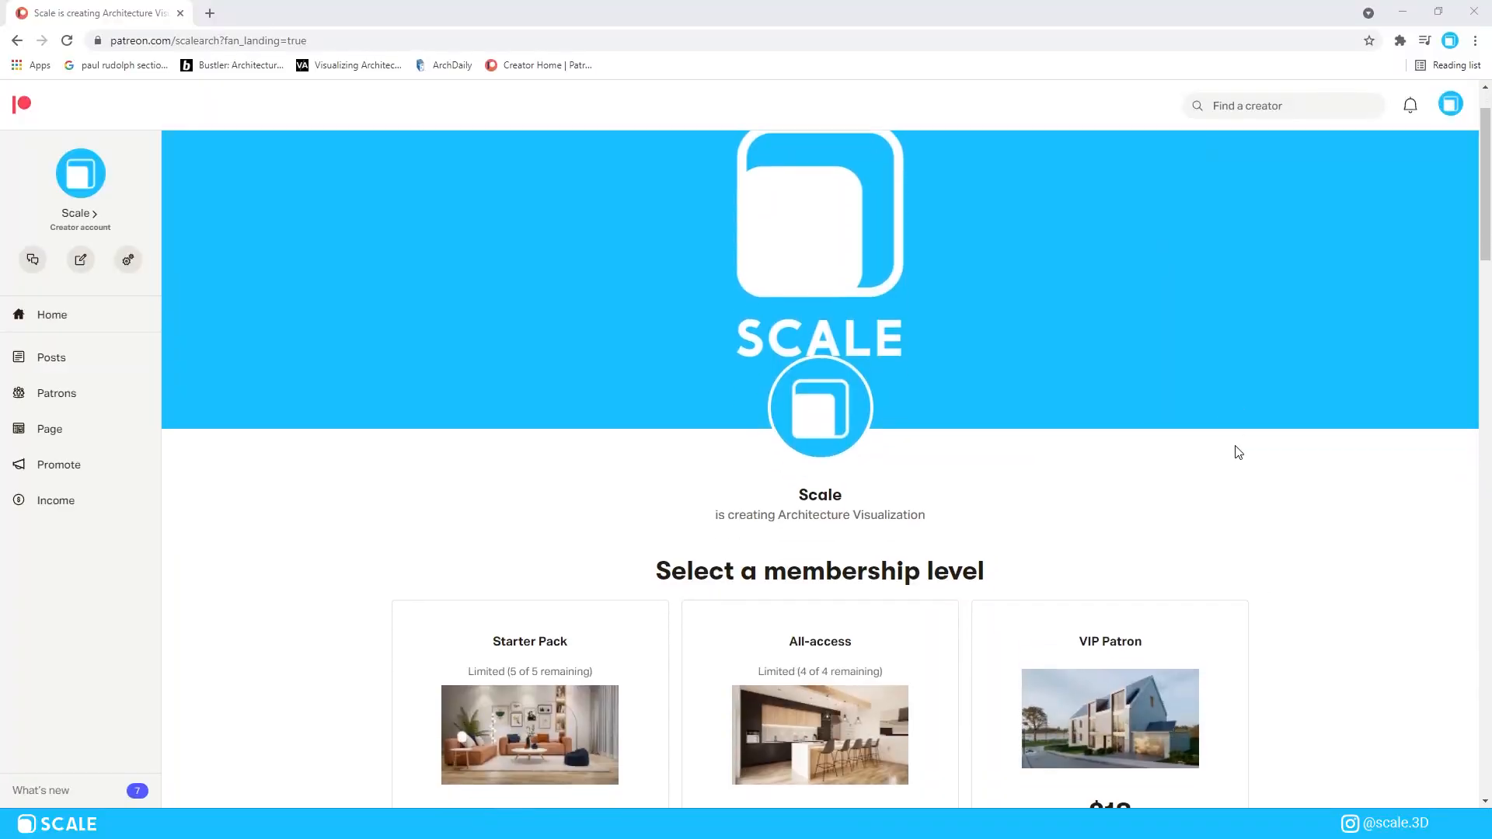
scroll(1237, 448, "down", 1)
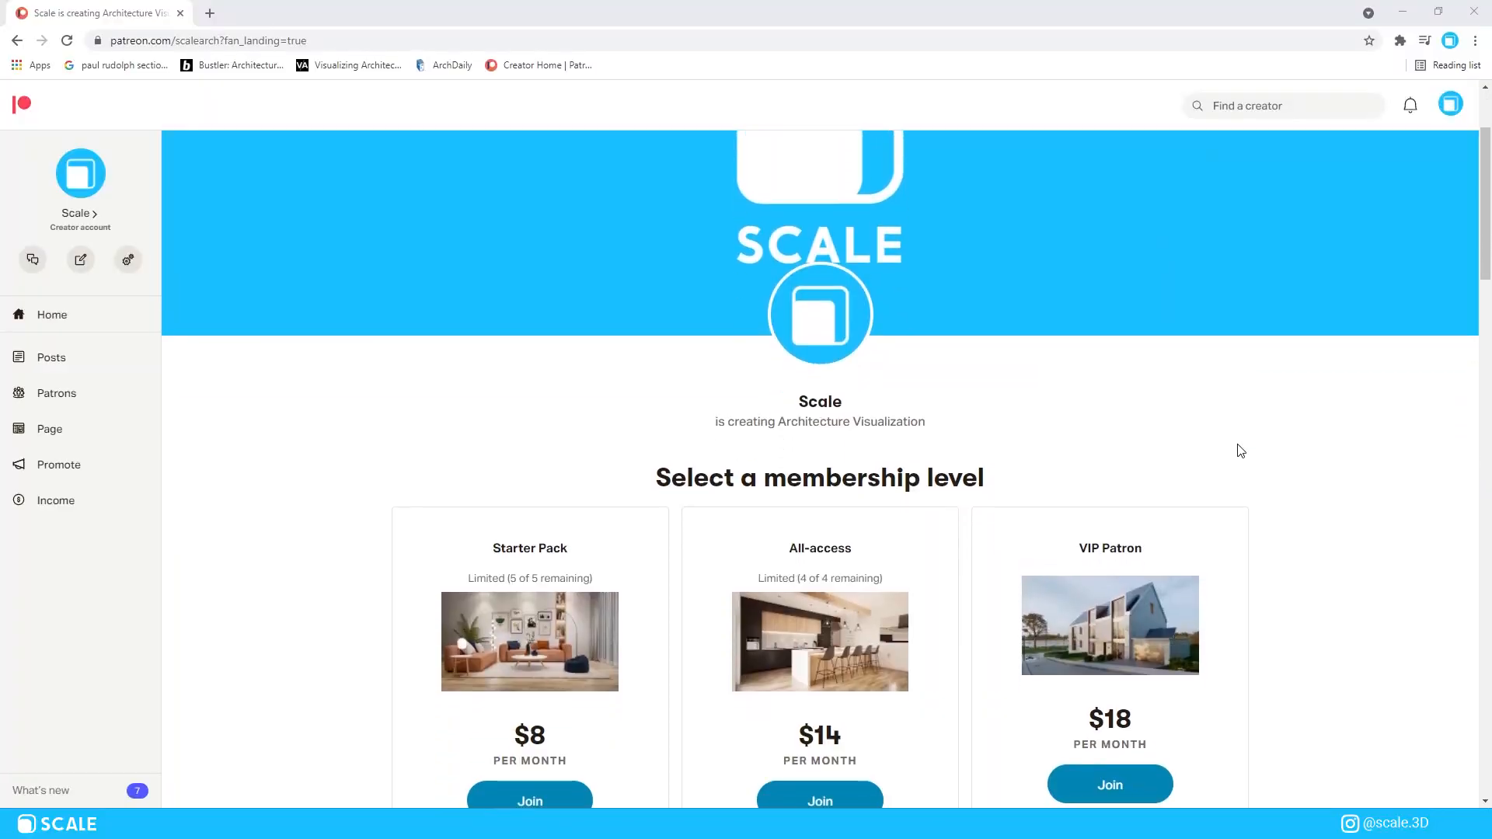
scroll(1241, 451, "down", 3)
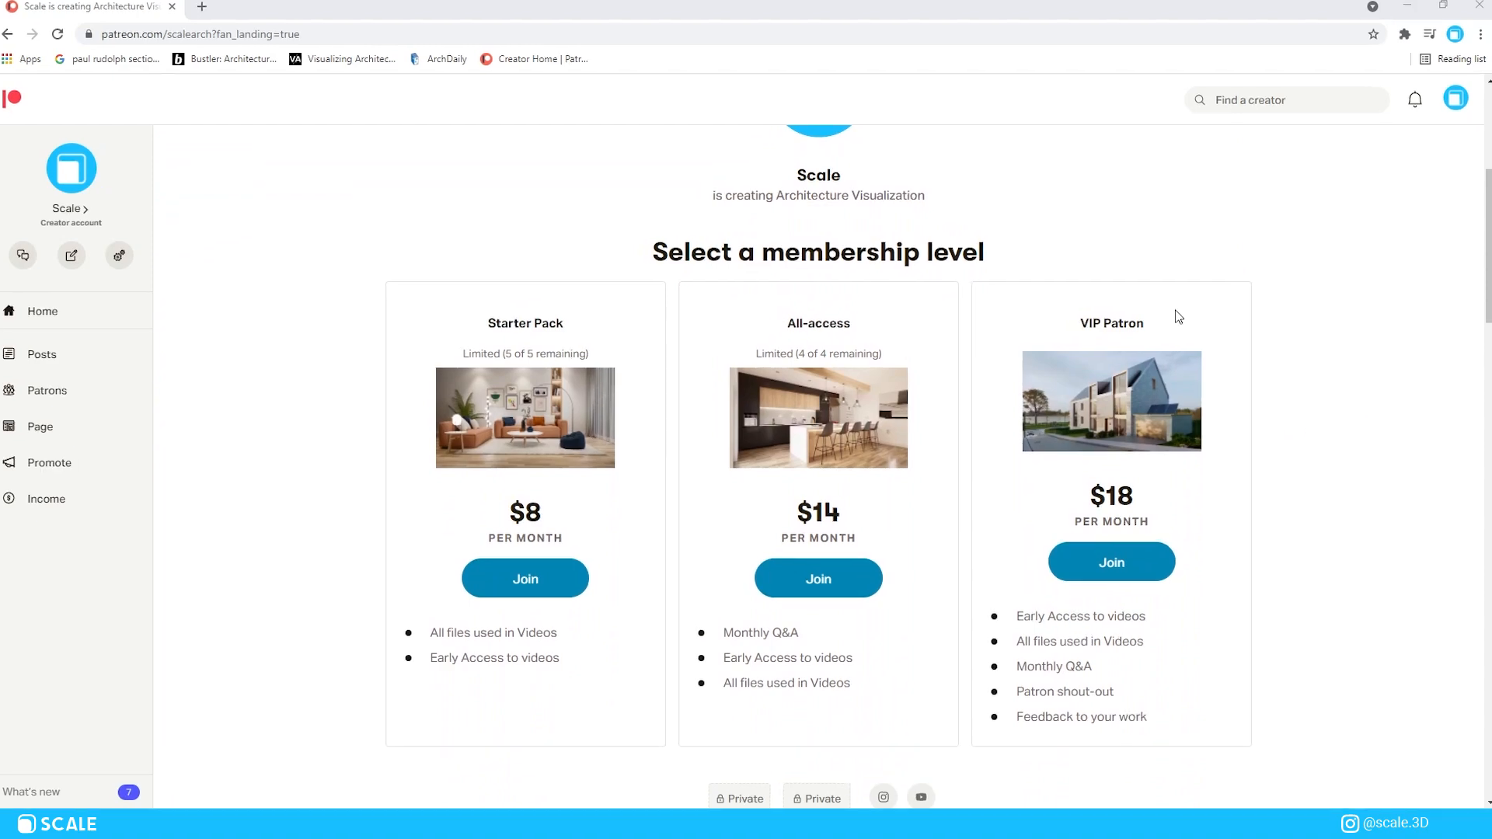